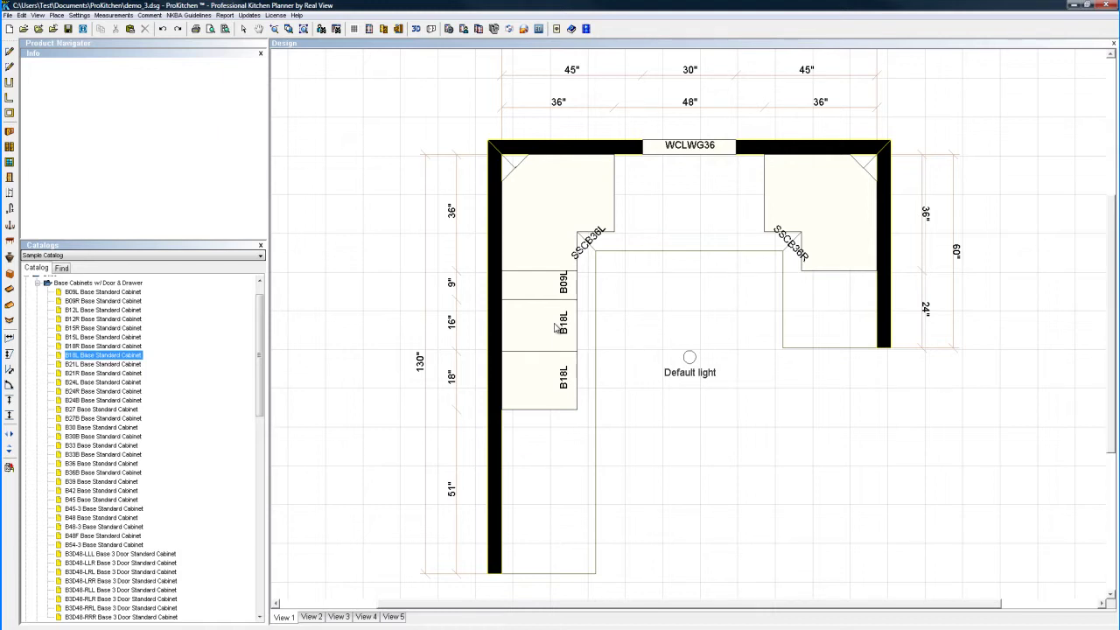
Step: Delete the middle B18L base cabinet on the left wall, leaving a 16" gap below B09L
{"action": "left_click", "coordinate": [555, 327]}
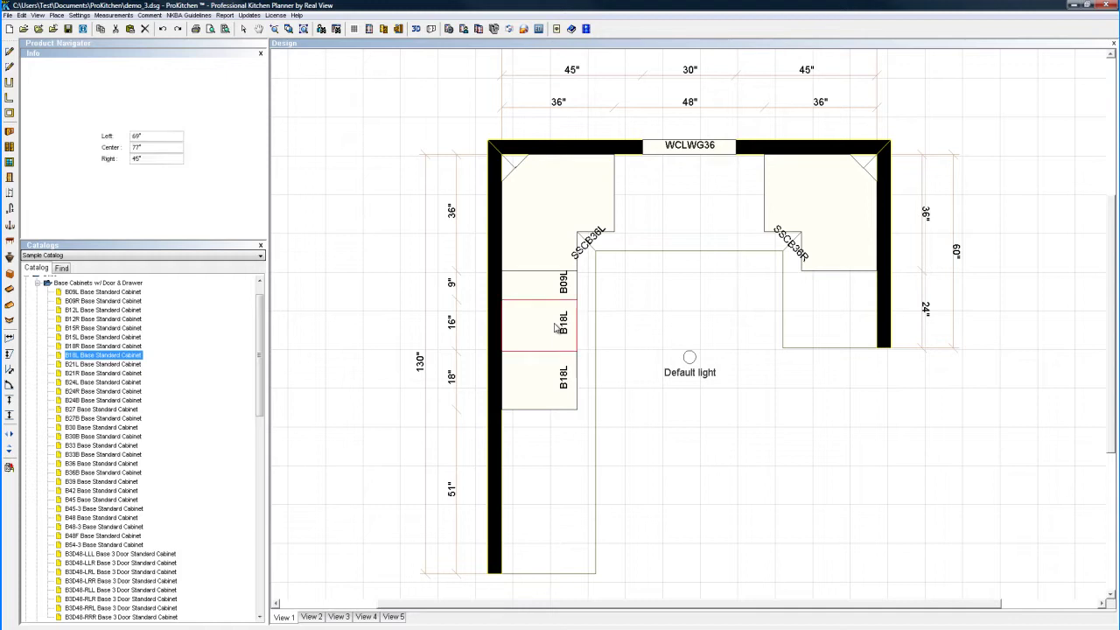
{"action": "key", "text": "Delete"}
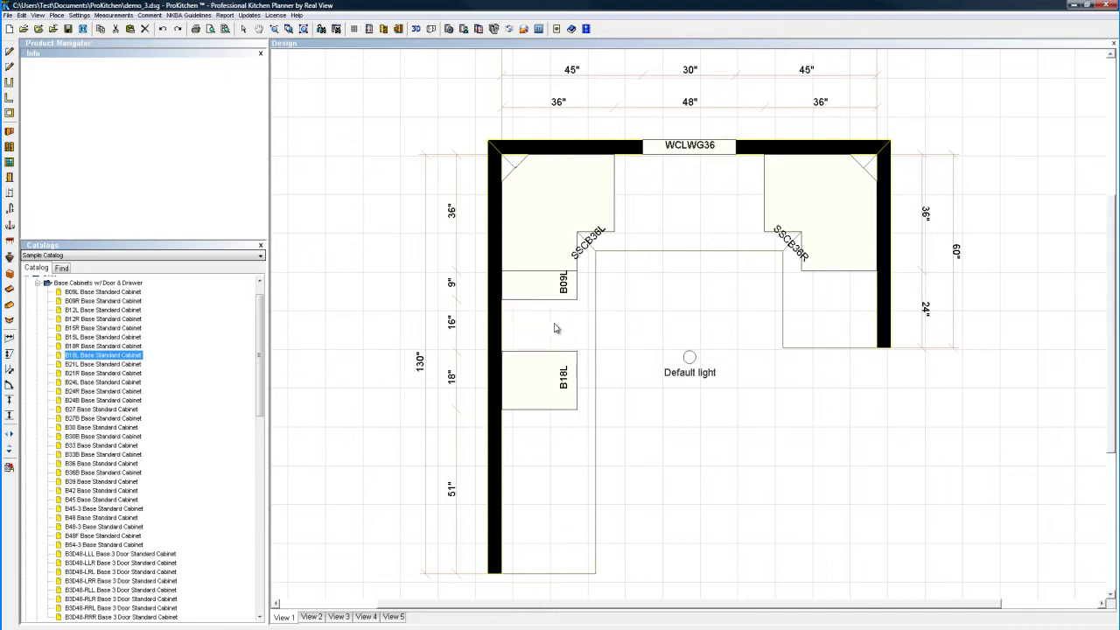
Step: Snap the lower B18L cabinet up against B09L so no gap remains
{"action": "right_click", "coordinate": [551, 396]}
{"action": "mouse_move", "coordinate": [576, 418]}
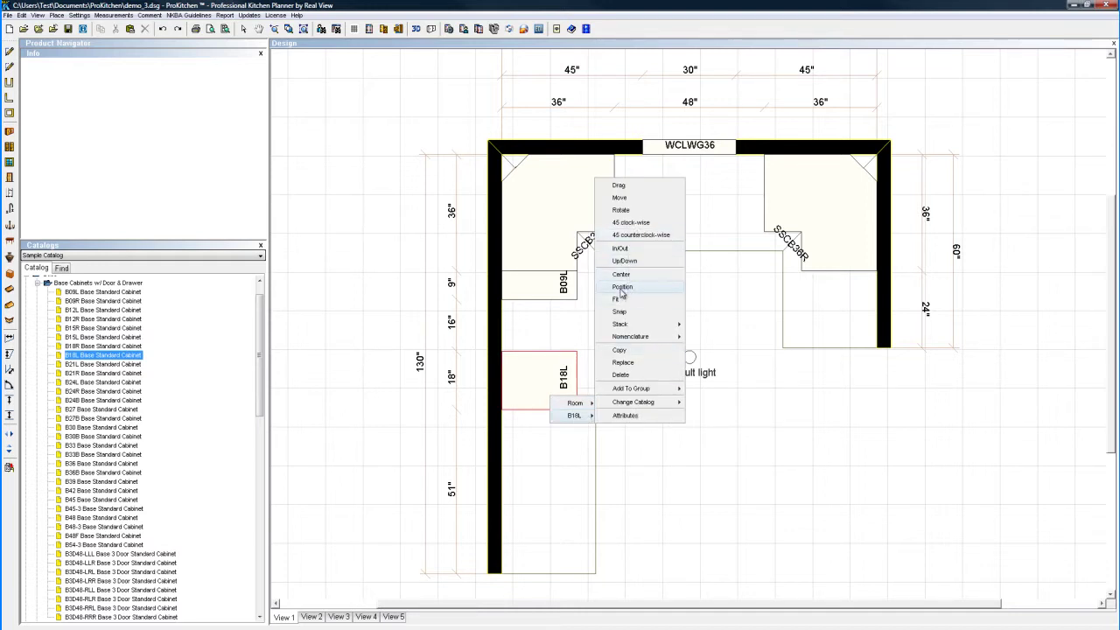
{"action": "left_click", "coordinate": [620, 312]}
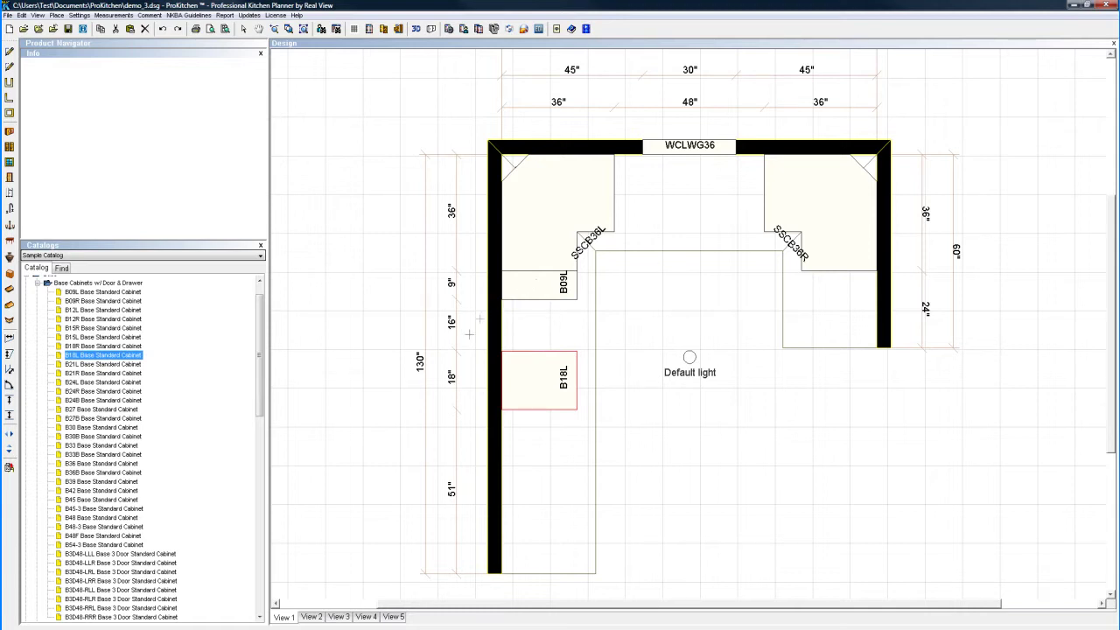
{"action": "left_click", "coordinate": [529, 286]}
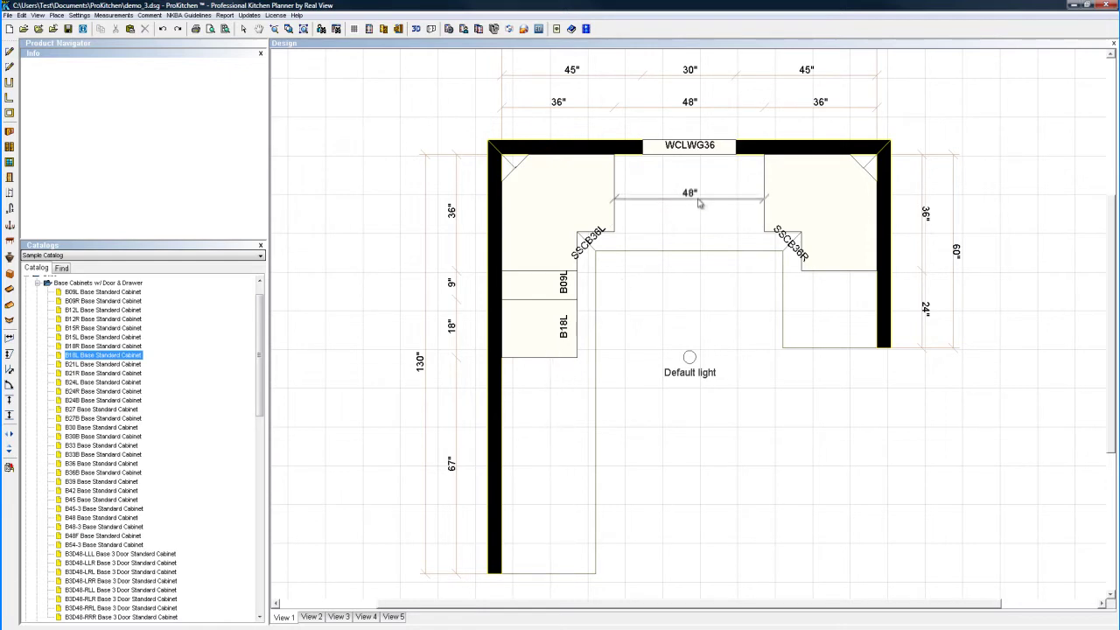
Step: Bring up the B18L cabinet's action submenu to browse Stack, Copy and Replace
{"action": "right_click", "coordinate": [543, 327]}
{"action": "mouse_move", "coordinate": [572, 350]}
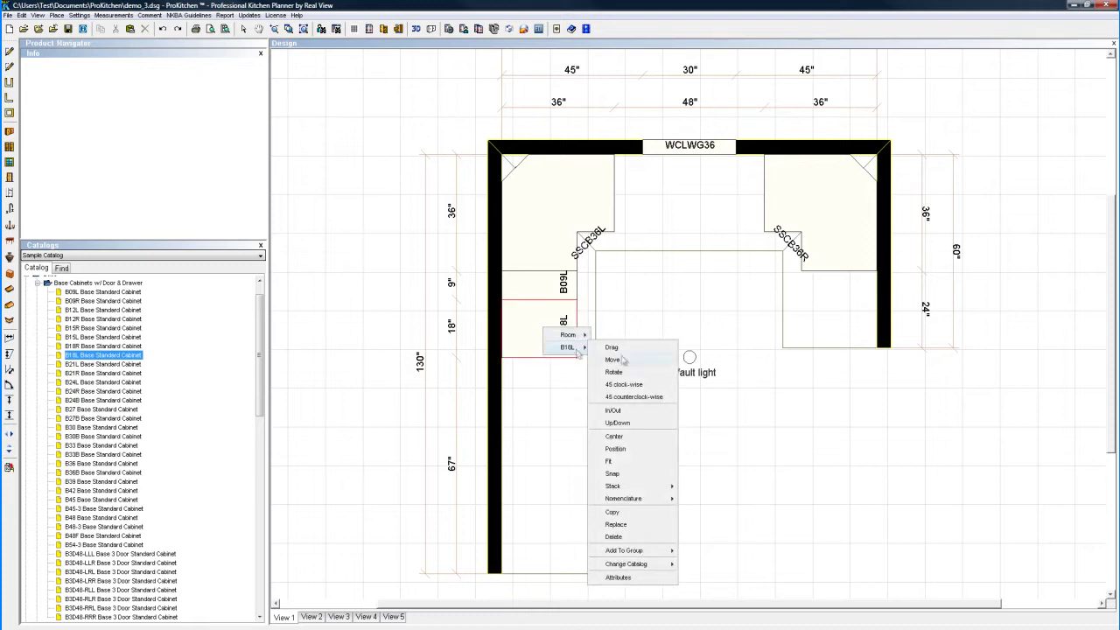
{"action": "mouse_move", "coordinate": [668, 492]}
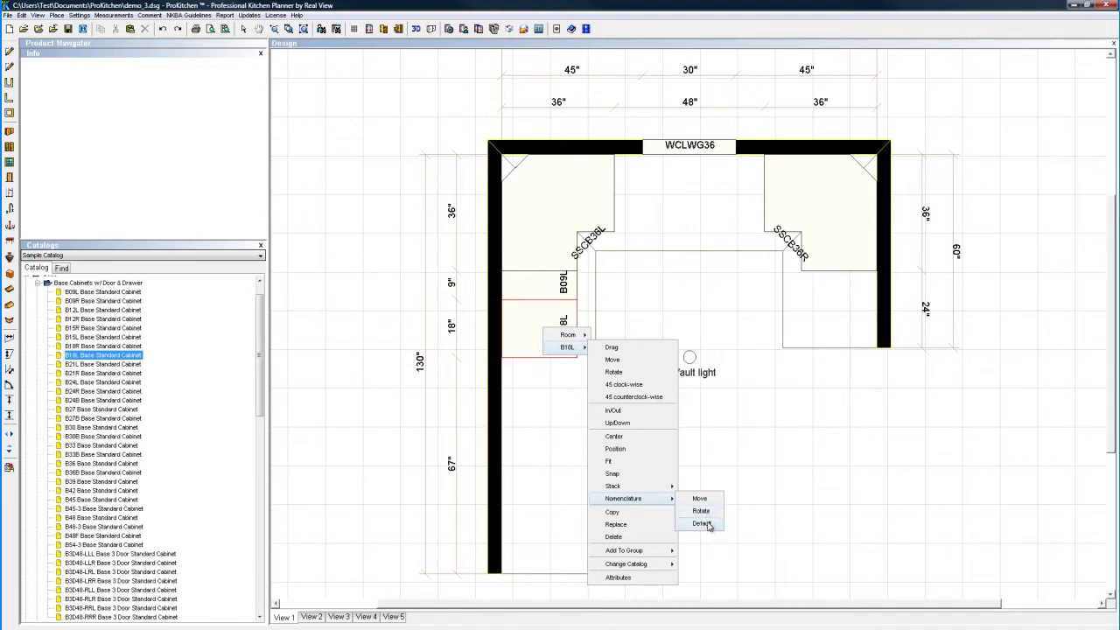
Step: Replace the B18L cabinet with a B21L from the Replace product dialog
{"action": "left_click", "coordinate": [617, 524]}
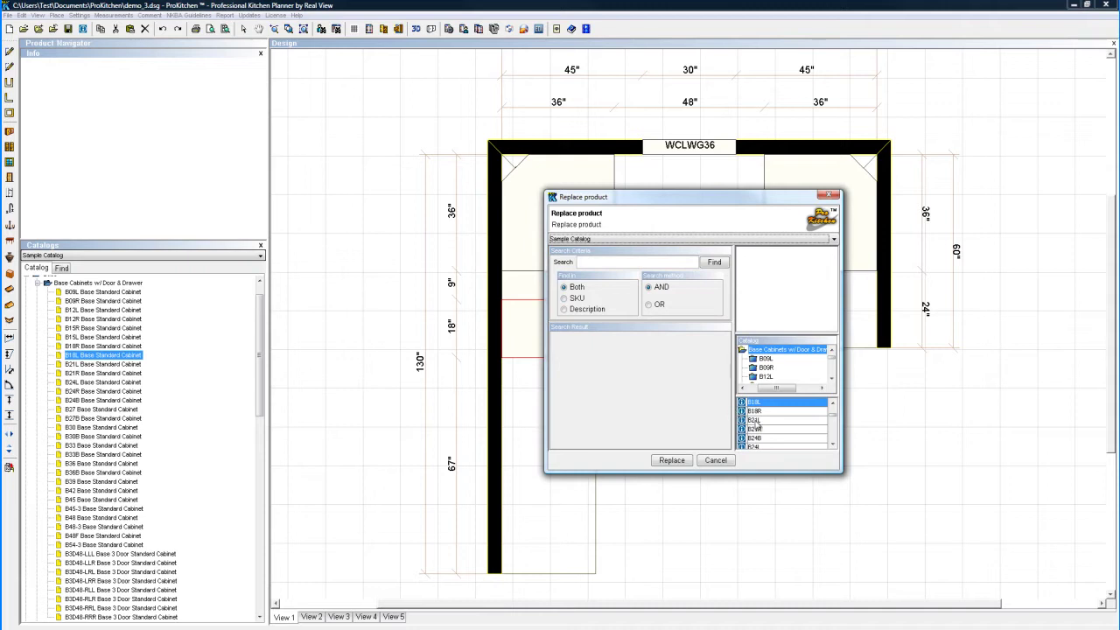
{"action": "left_click", "coordinate": [752, 421]}
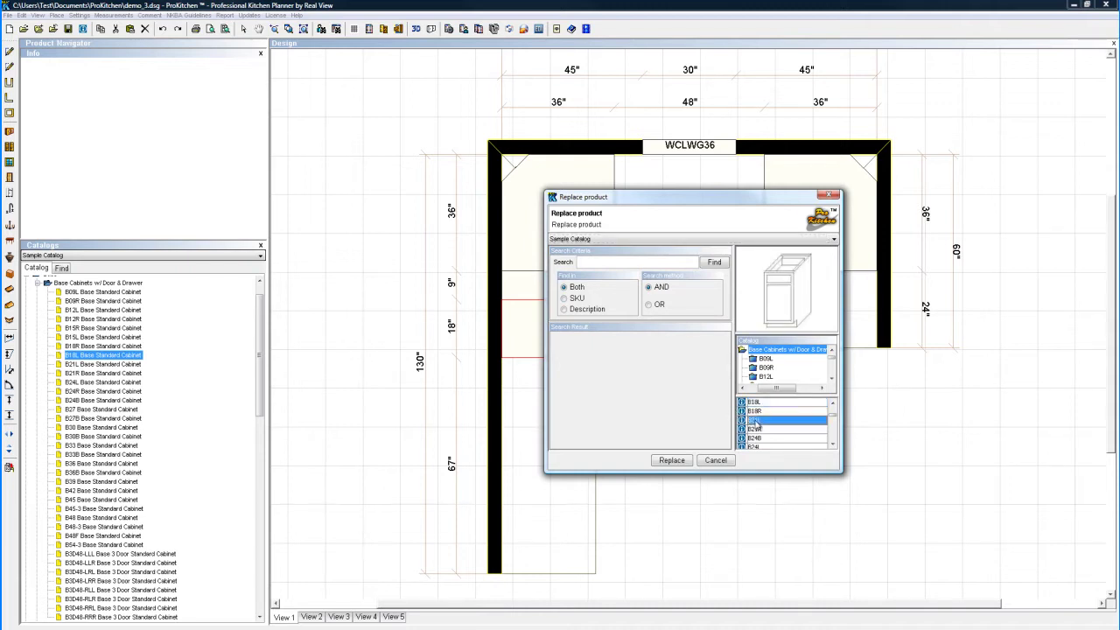
{"action": "left_click", "coordinate": [676, 463]}
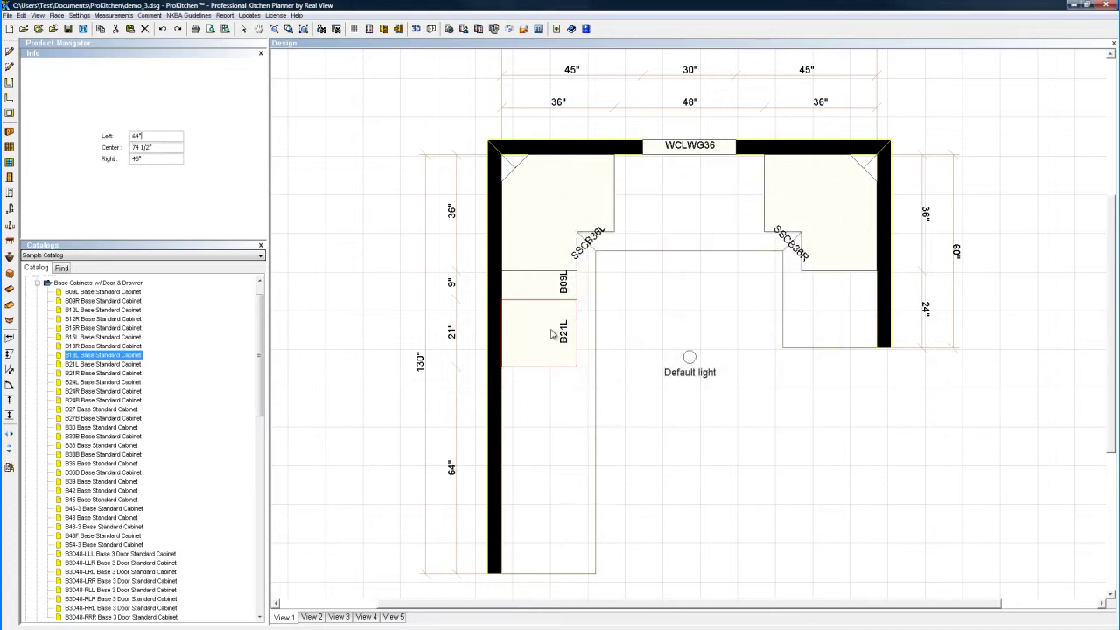
Step: Delete the B21L cabinet, leaving 85" of open left wall under B09L
{"action": "right_click", "coordinate": [551, 347]}
{"action": "mouse_move", "coordinate": [575, 366]}
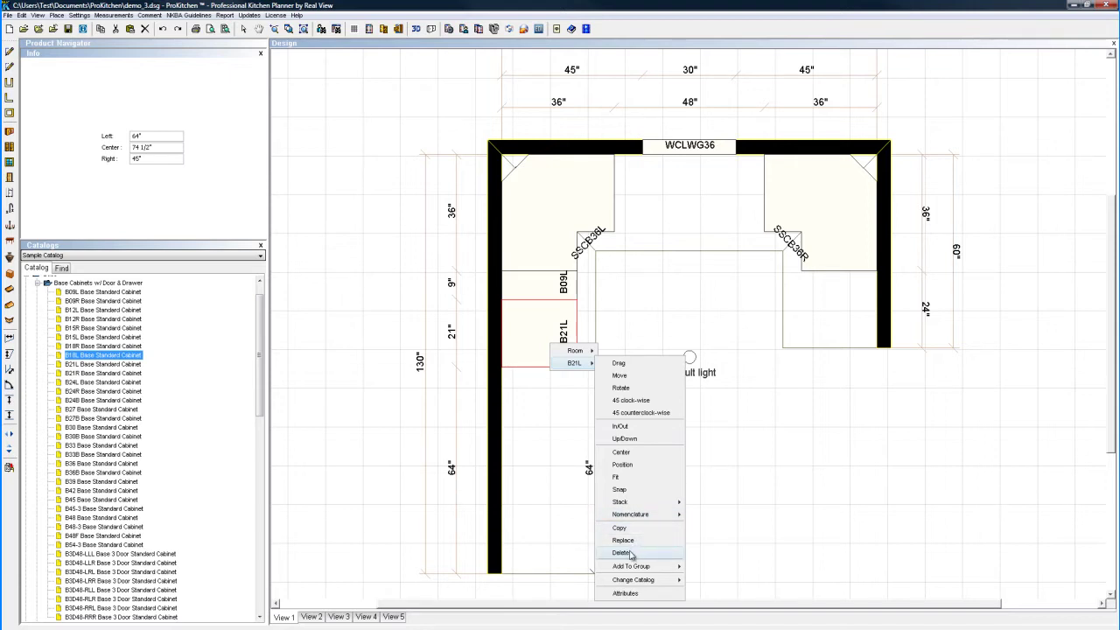
{"action": "left_click", "coordinate": [747, 517]}
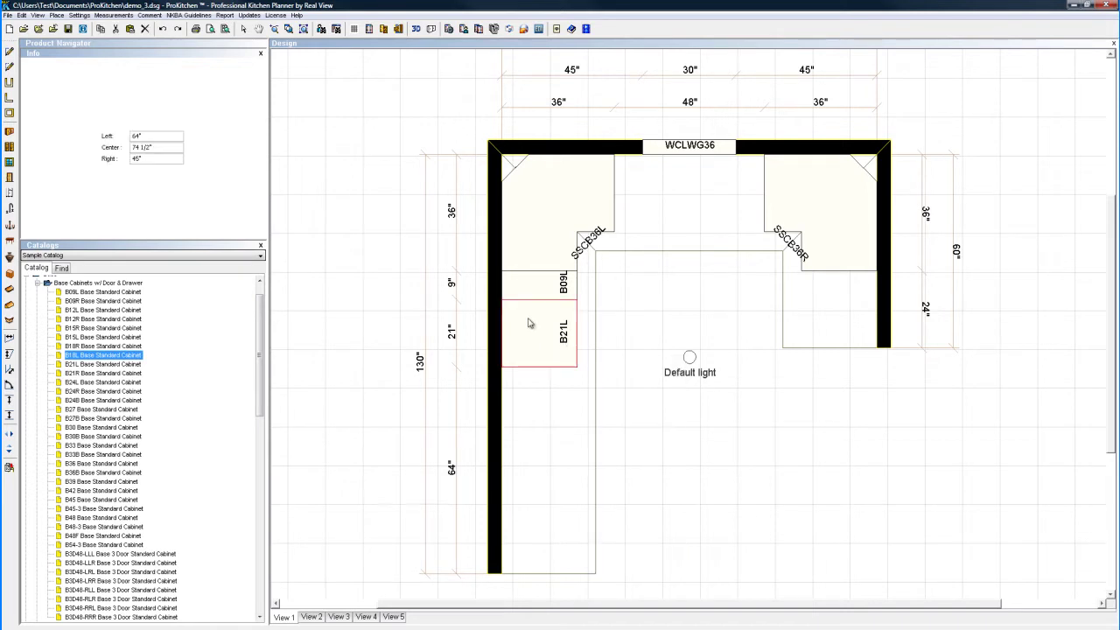
{"action": "key", "text": "Delete"}
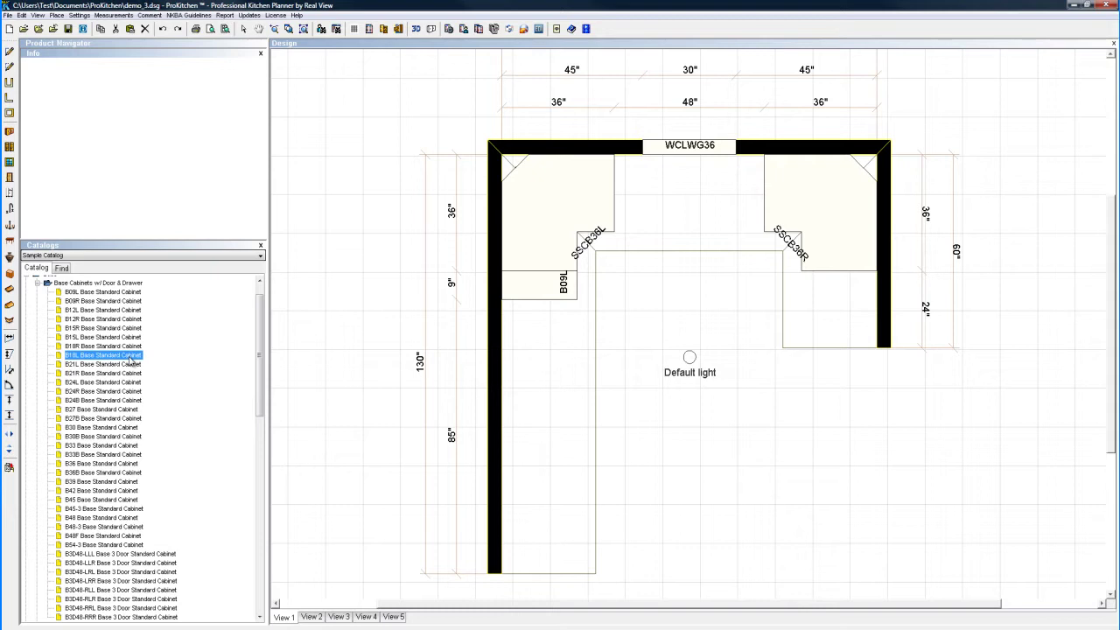
Step: Add a B18L at a 30" distance below B09L, and a B21L under SSCB36R
{"action": "left_click_drag", "start_coordinate": [129, 361], "coordinate": [546, 449]}
{"action": "right_click", "coordinate": [543, 425]}
{"action": "mouse_move", "coordinate": [578, 450]}
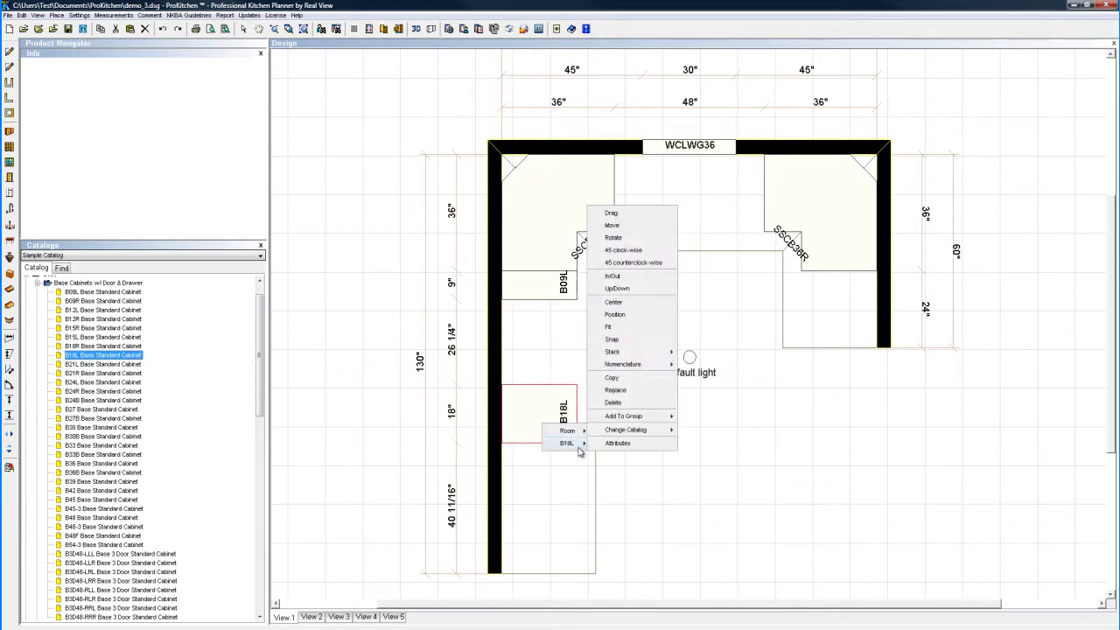
{"action": "left_click", "coordinate": [614, 314]}
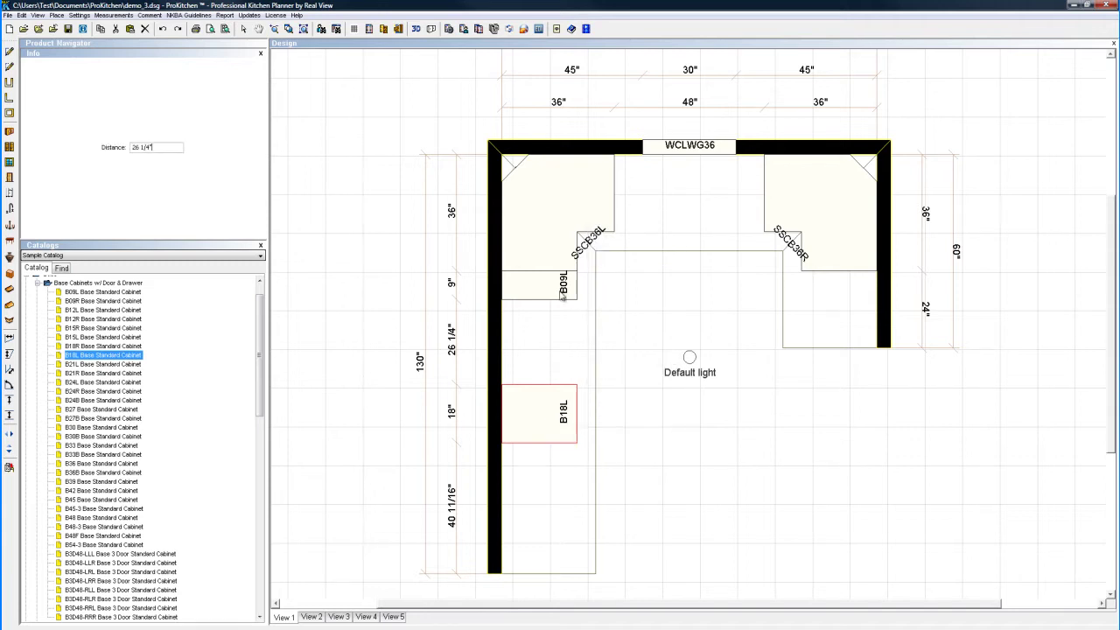
{"action": "key", "text": "BackSpace"}
{"action": "key", "text": "BackSpace"}
{"action": "key", "text": "BackSpace"}
{"action": "key", "text": "BackSpace"}
{"action": "key", "text": "BackSpace"}
{"action": "key", "text": "BackSpace"}
{"action": "key", "text": "Return"}
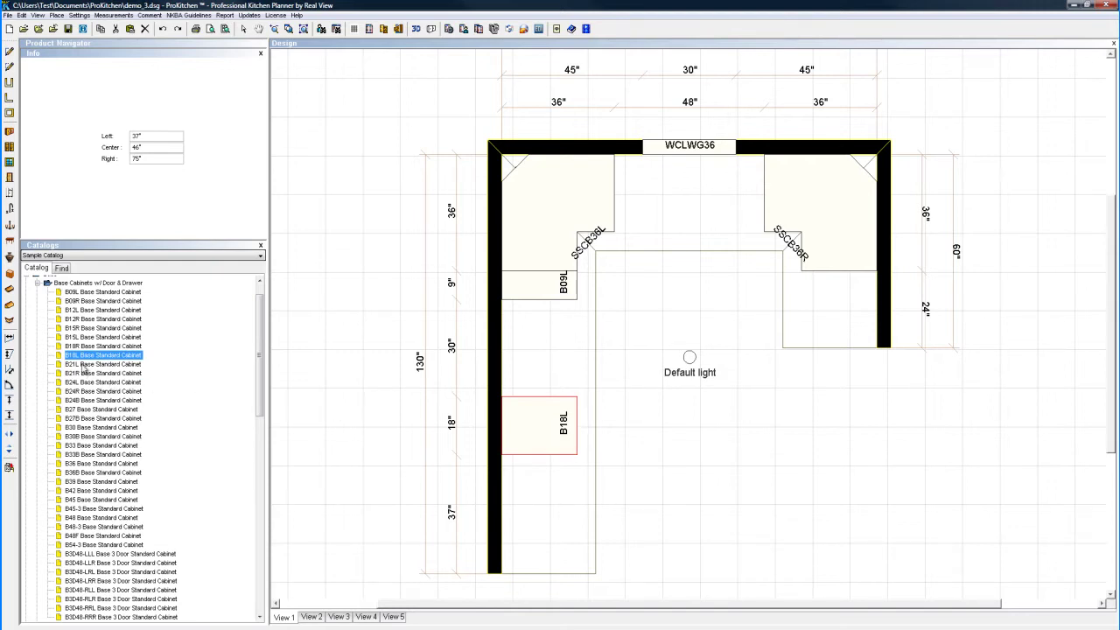
{"action": "left_click", "coordinate": [85, 366]}
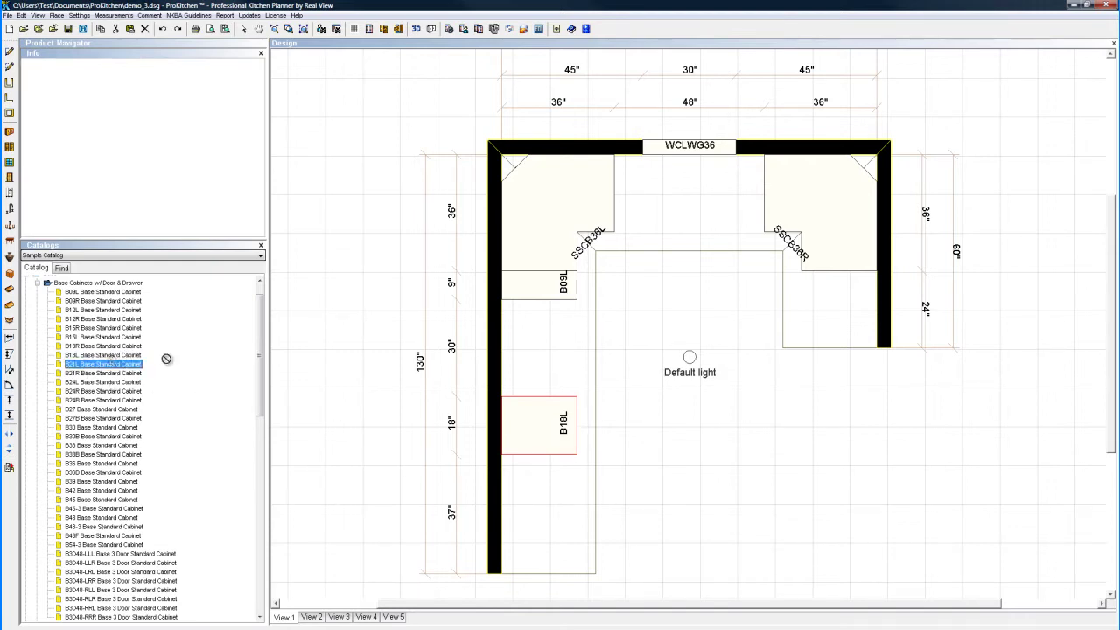
{"action": "left_click", "coordinate": [827, 273]}
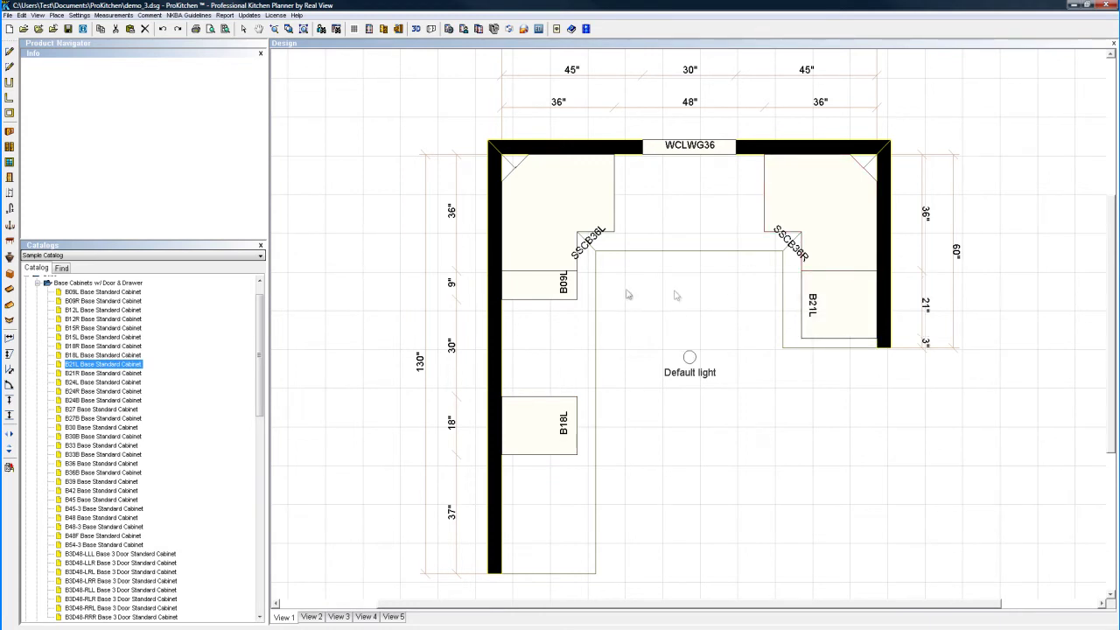
Step: Search the catalog for 'sb4' and place an SB48 sink base between the back corner cabinets
{"action": "scroll", "coordinate": [236, 317], "scroll_direction": "up", "scroll_amount": 1}
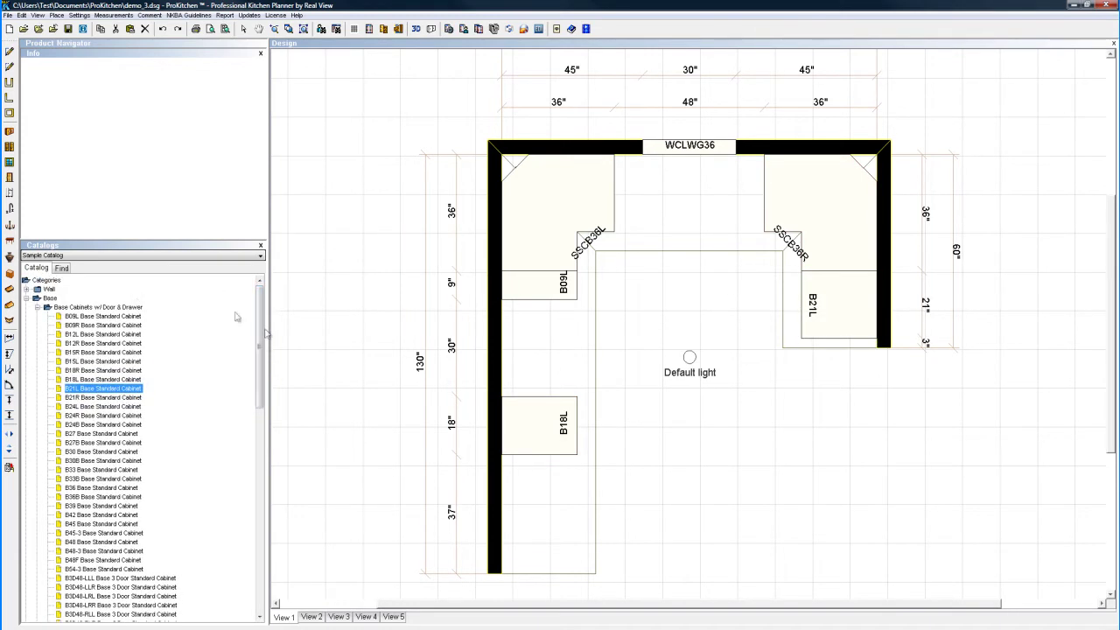
{"action": "left_click", "coordinate": [61, 268]}
{"action": "type", "text": "sscb36l"}
{"action": "key", "text": "Return"}
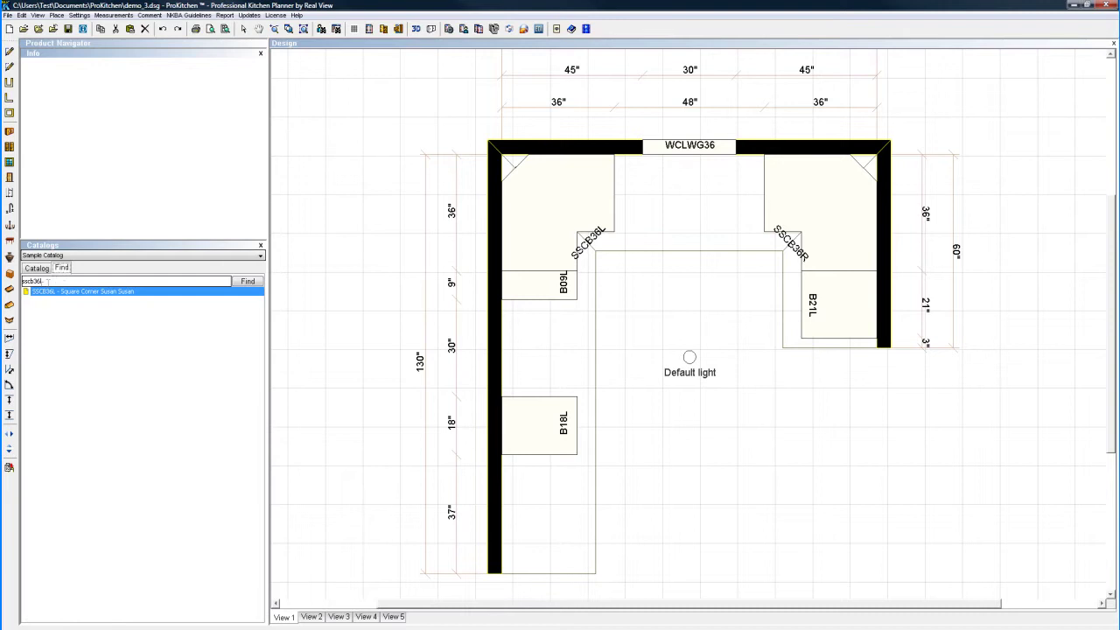
{"action": "left_click_drag", "start_coordinate": [47, 281], "coordinate": [9, 283]}
{"action": "type", "text": "sb"}
{"action": "key", "text": "Return"}
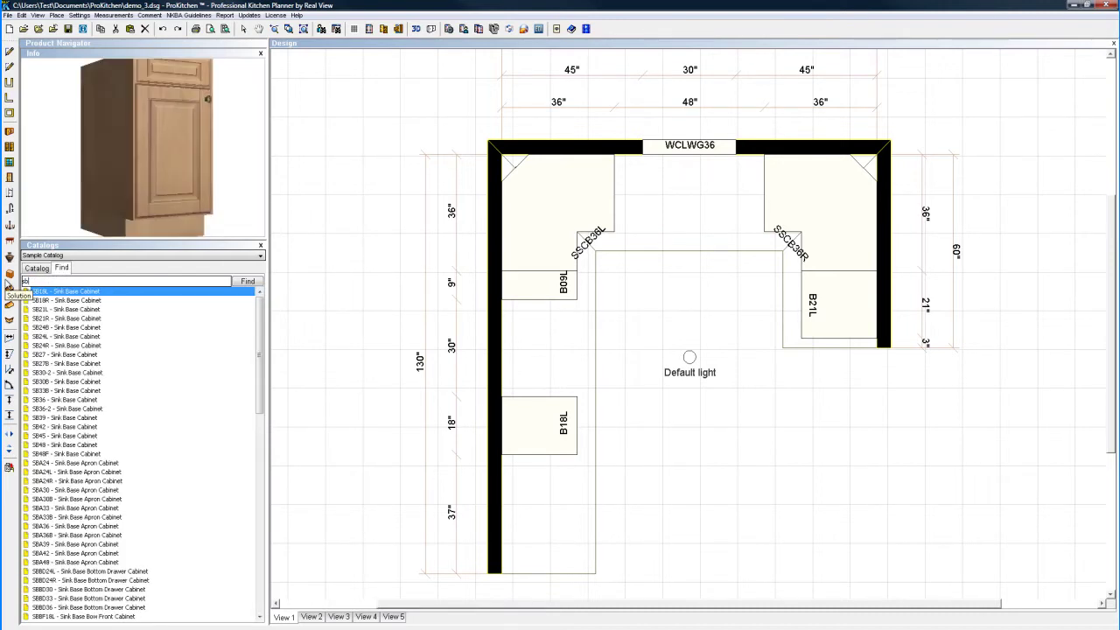
{"action": "type", "text": "4"}
{"action": "key", "text": "Return"}
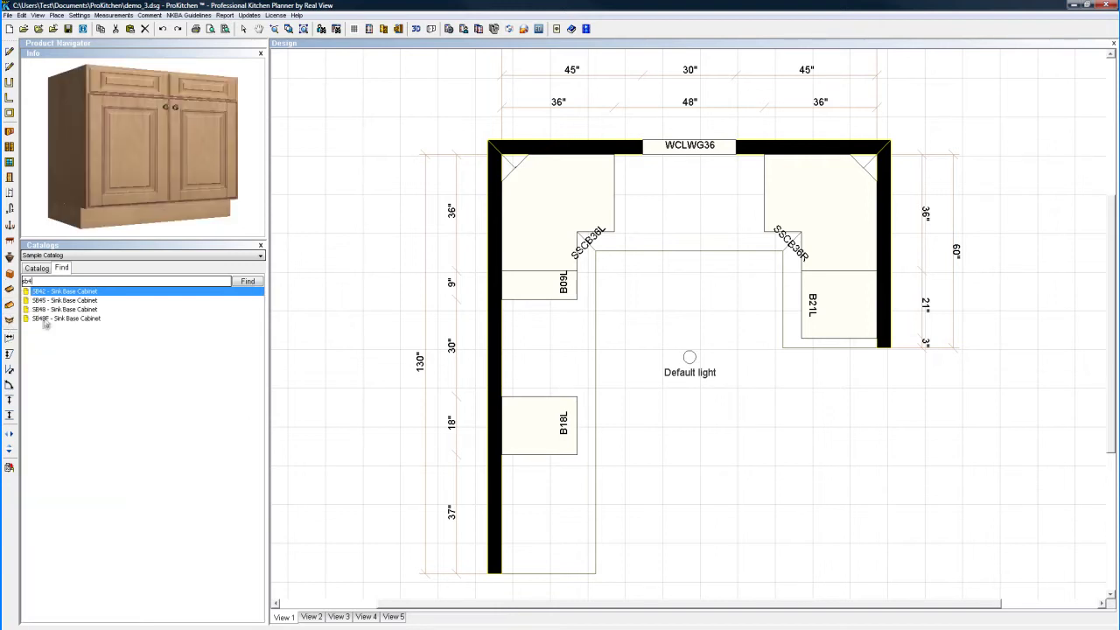
{"action": "left_click_drag", "start_coordinate": [44, 308], "coordinate": [652, 194]}
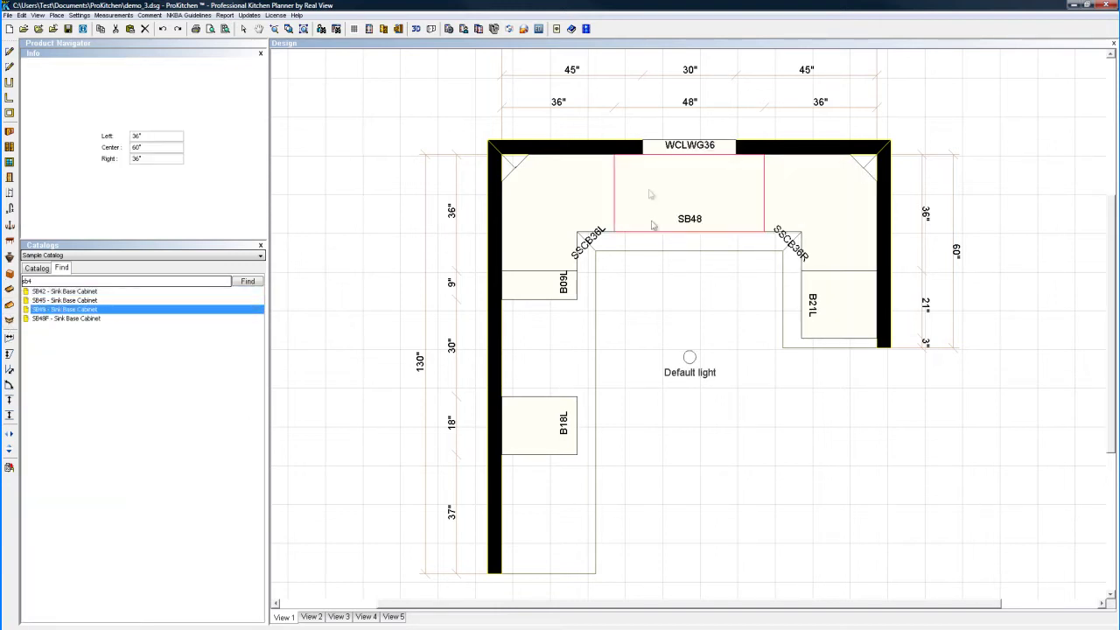
{"action": "left_click", "coordinate": [655, 276]}
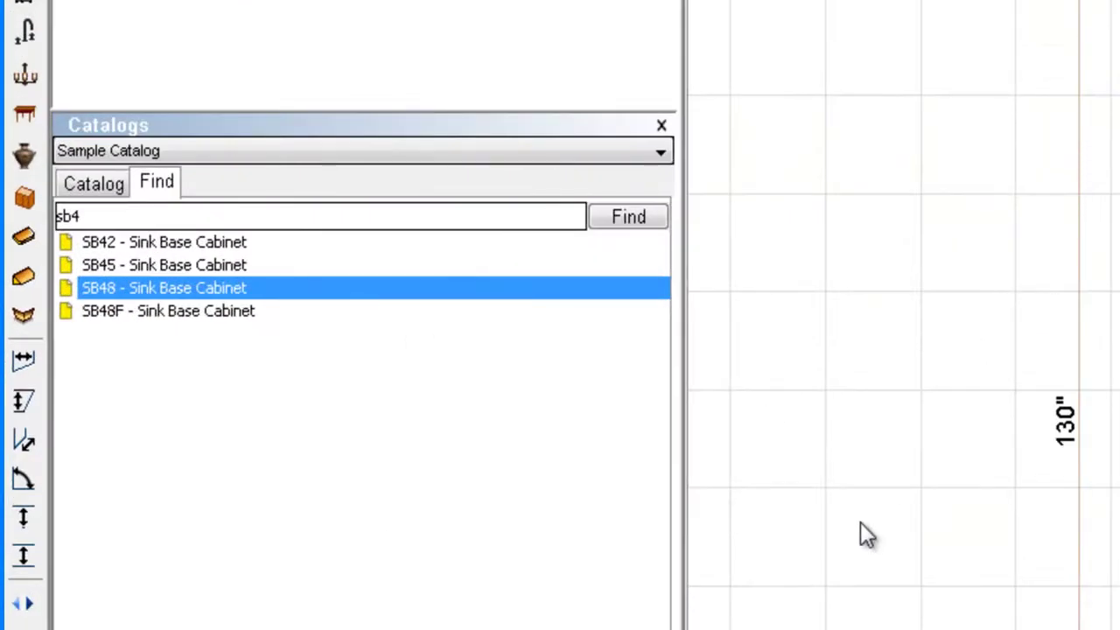
Step: Search 'dw2736' and place a DW273615L diagonal wall cabinet in the top-left corner
{"action": "double_click", "coordinate": [121, 223]}
{"action": "type", "text": "dw"}
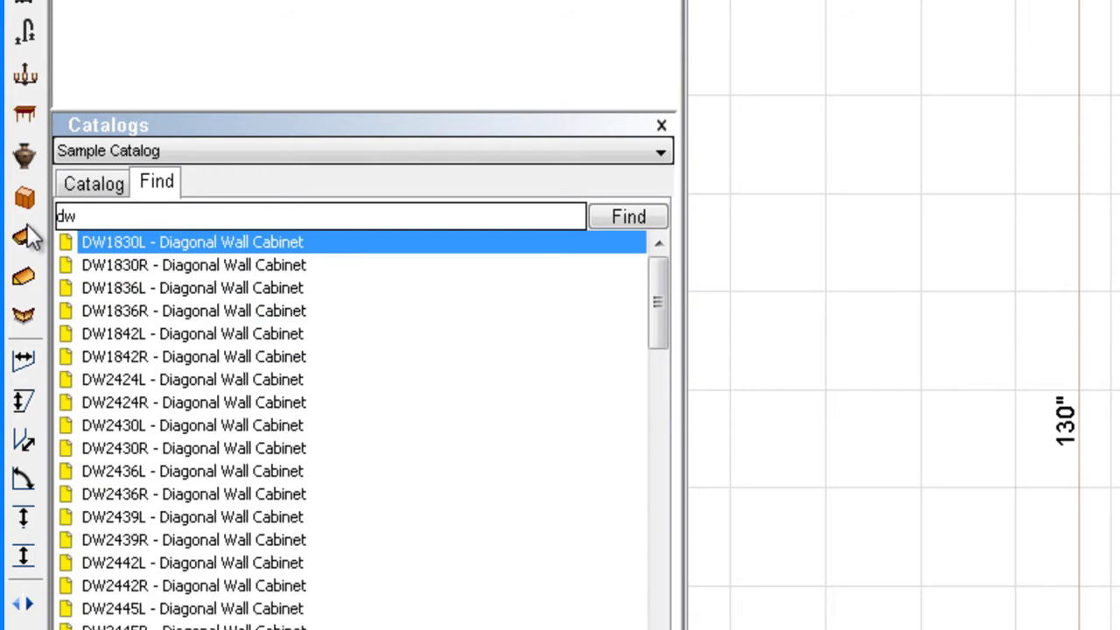
{"action": "type", "text": "27"}
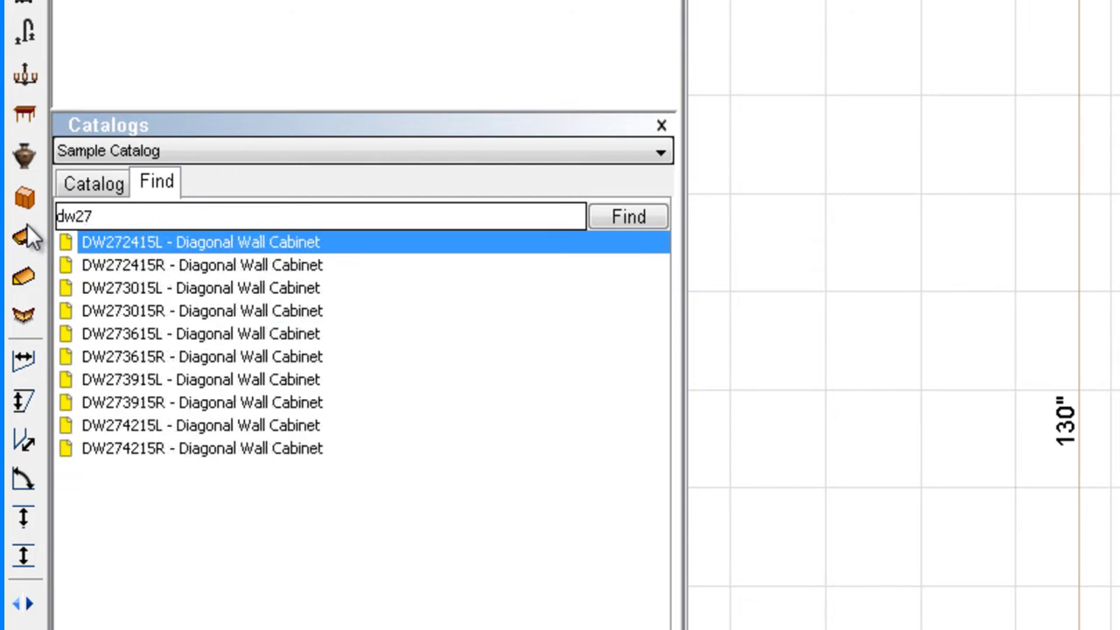
{"action": "type", "text": "36"}
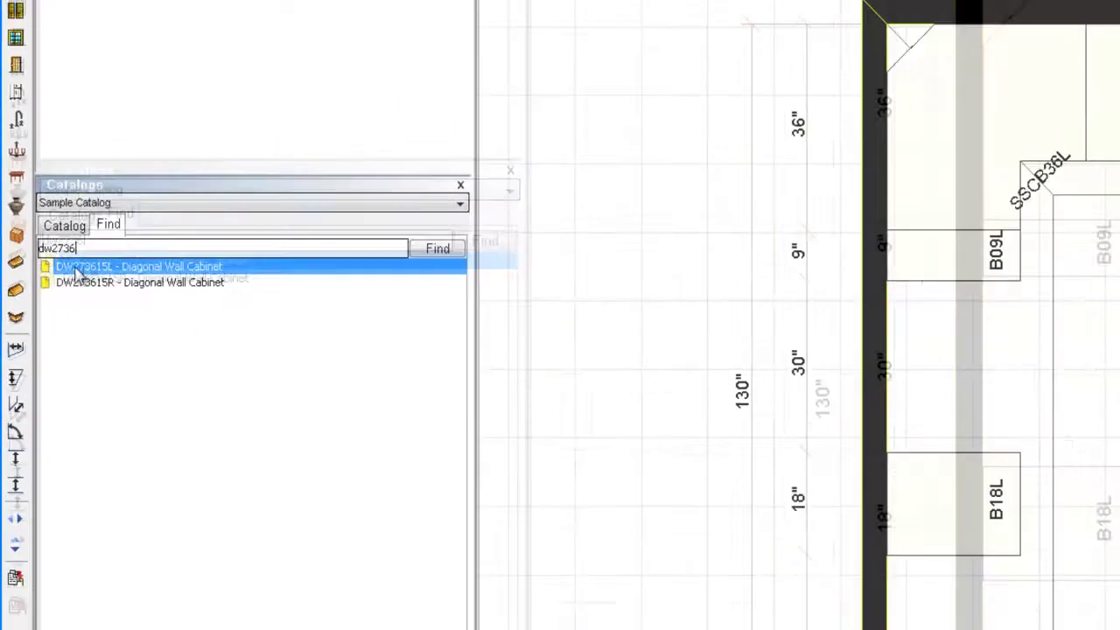
{"action": "left_click", "coordinate": [549, 202]}
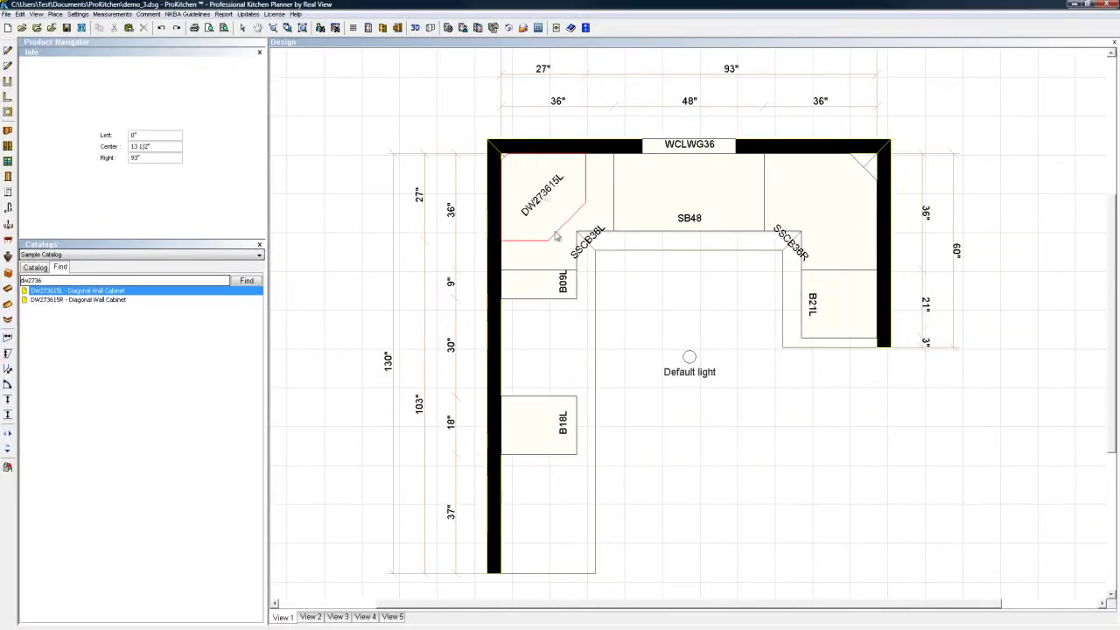
{"action": "left_click", "coordinate": [554, 236]}
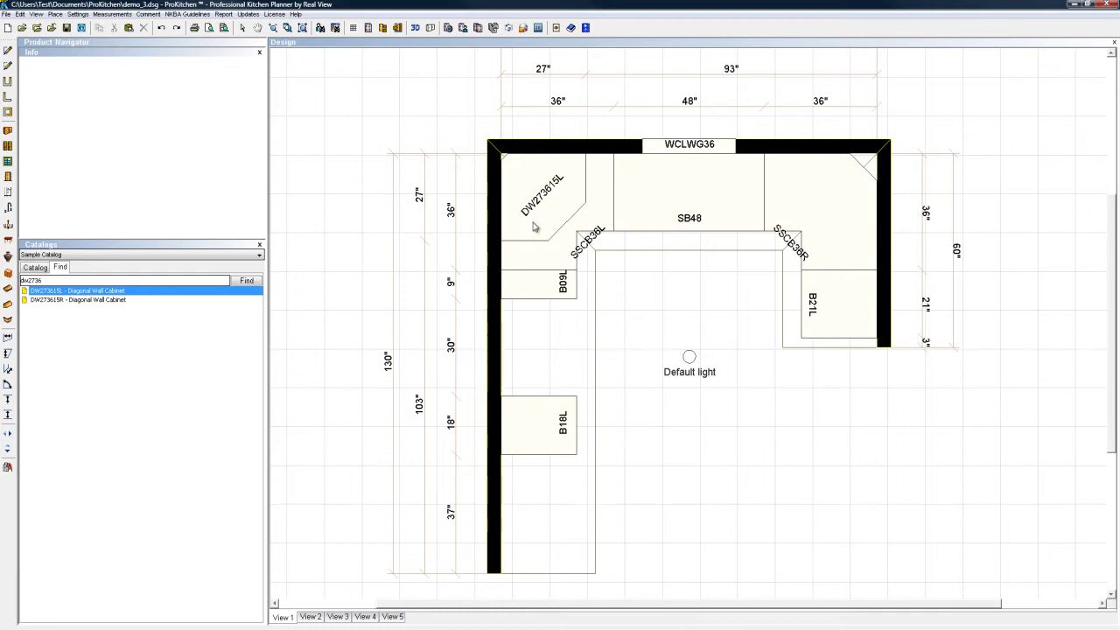
{"action": "right_click", "coordinate": [656, 298]}
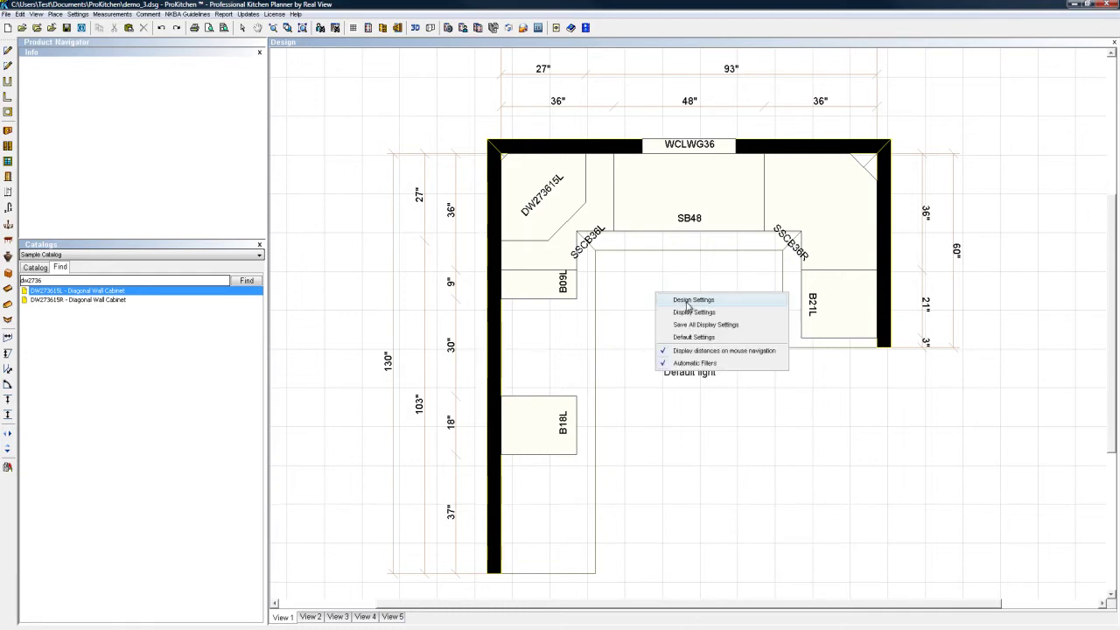
{"action": "left_click", "coordinate": [687, 306]}
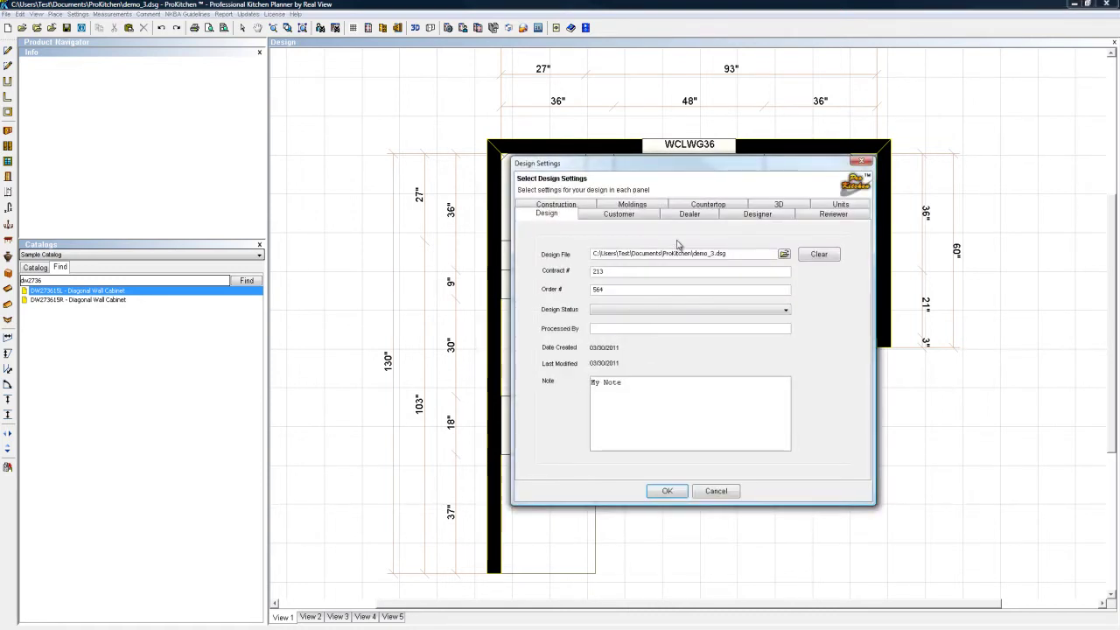
{"action": "left_click", "coordinate": [586, 205]}
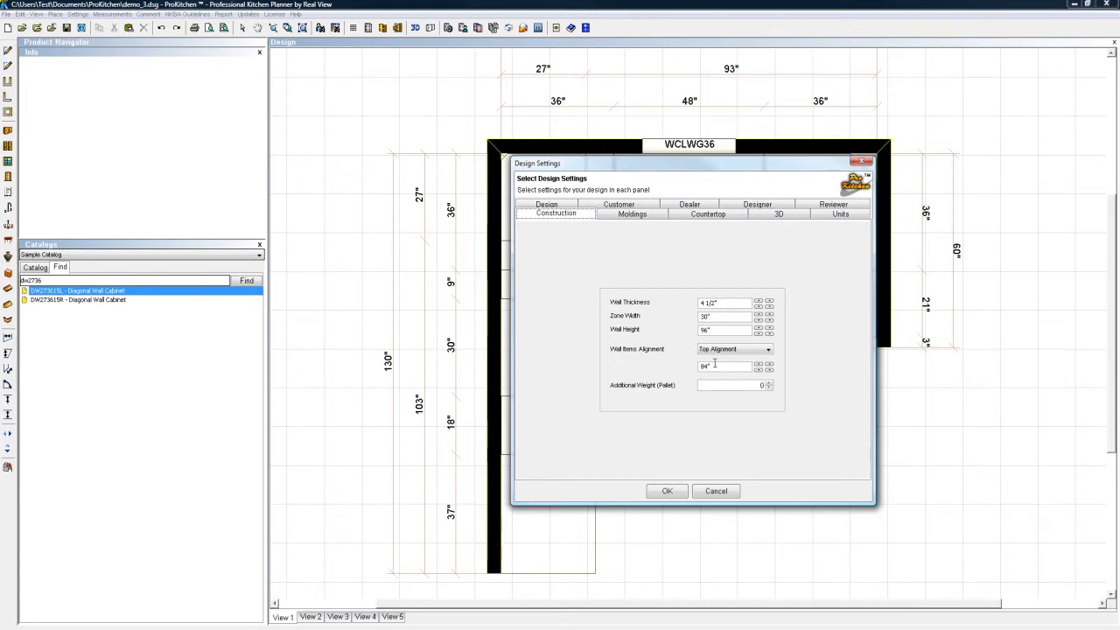
{"action": "left_click", "coordinate": [668, 492]}
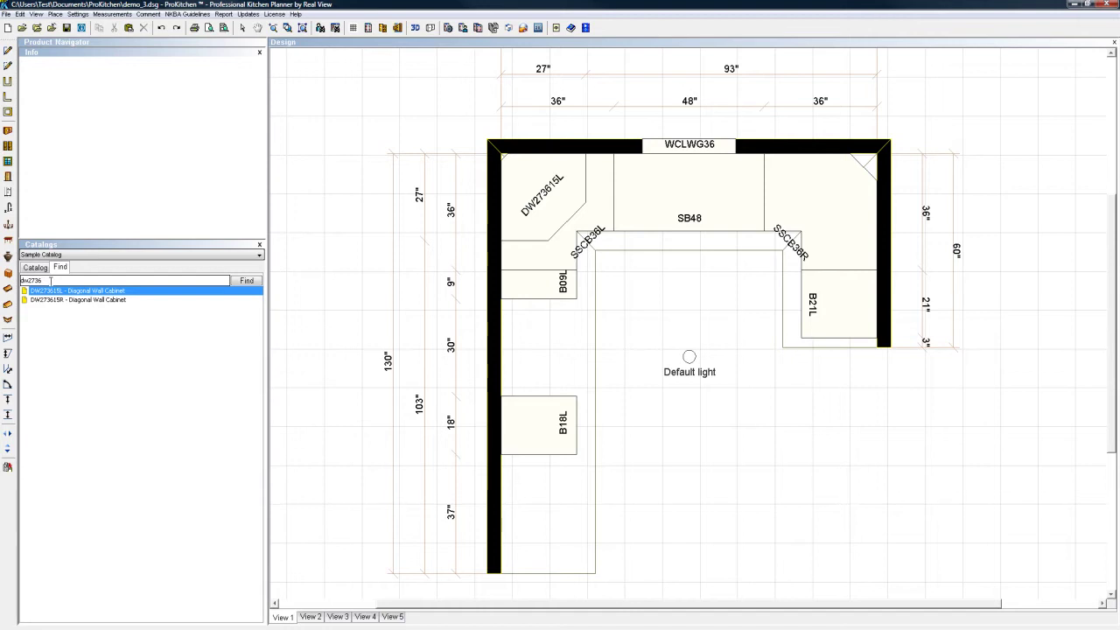
Step: Clear the catalog search and list the Wall > 12" Deep > 30" High cabinets
{"action": "left_click_drag", "start_coordinate": [49, 281], "coordinate": [21, 280]}
{"action": "key", "text": "Delete"}
{"action": "left_click", "coordinate": [34, 267]}
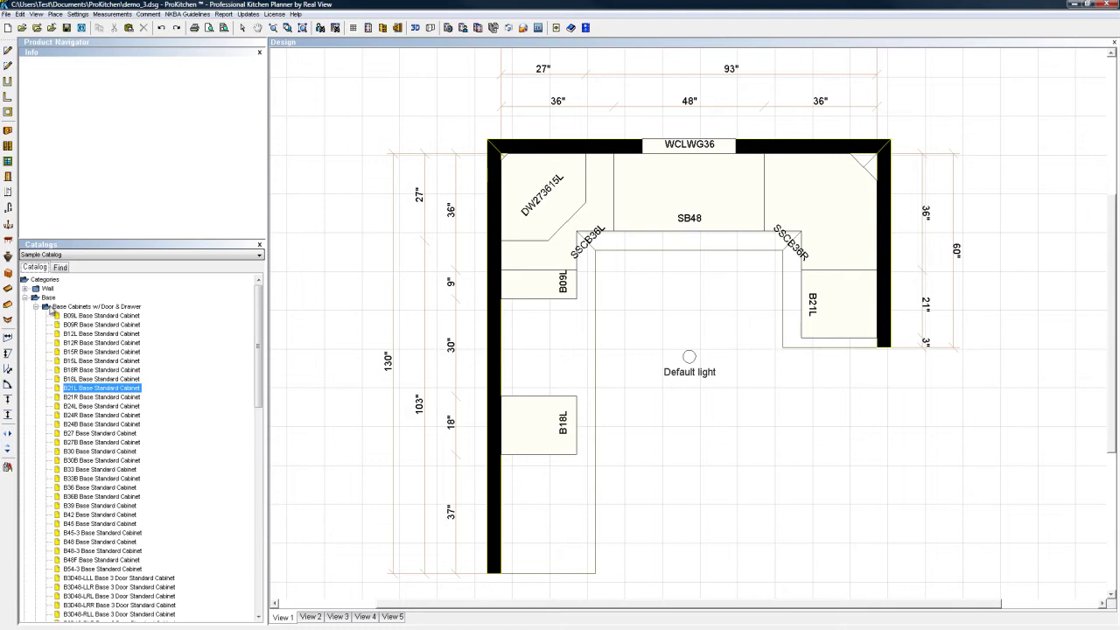
{"action": "left_click", "coordinate": [36, 306]}
{"action": "left_click", "coordinate": [25, 298]}
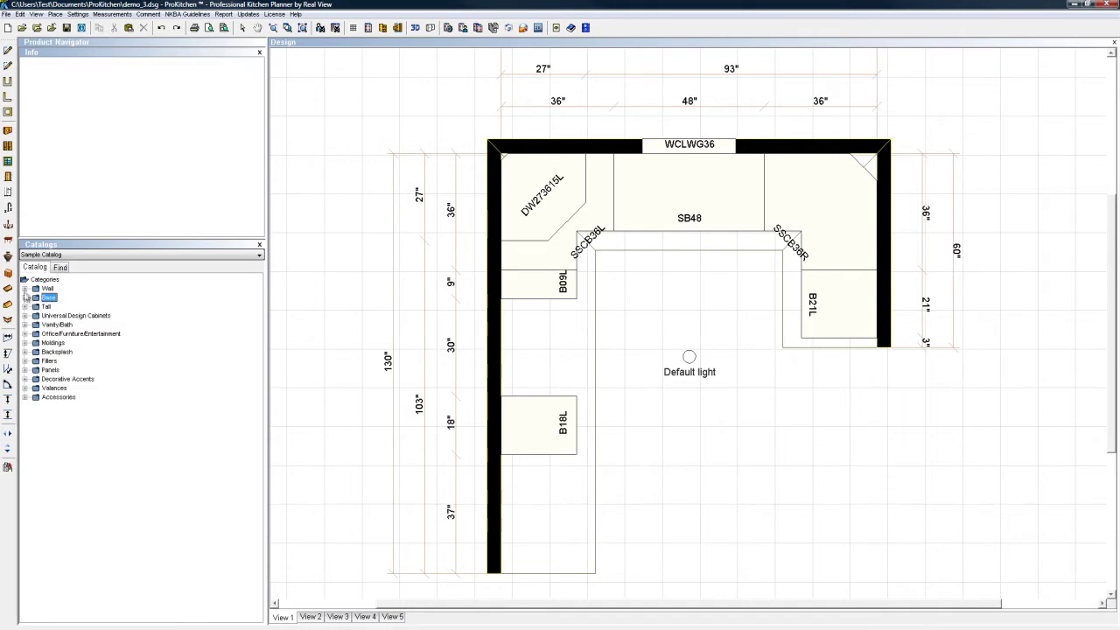
{"action": "left_click", "coordinate": [25, 289]}
{"action": "left_click", "coordinate": [36, 298]}
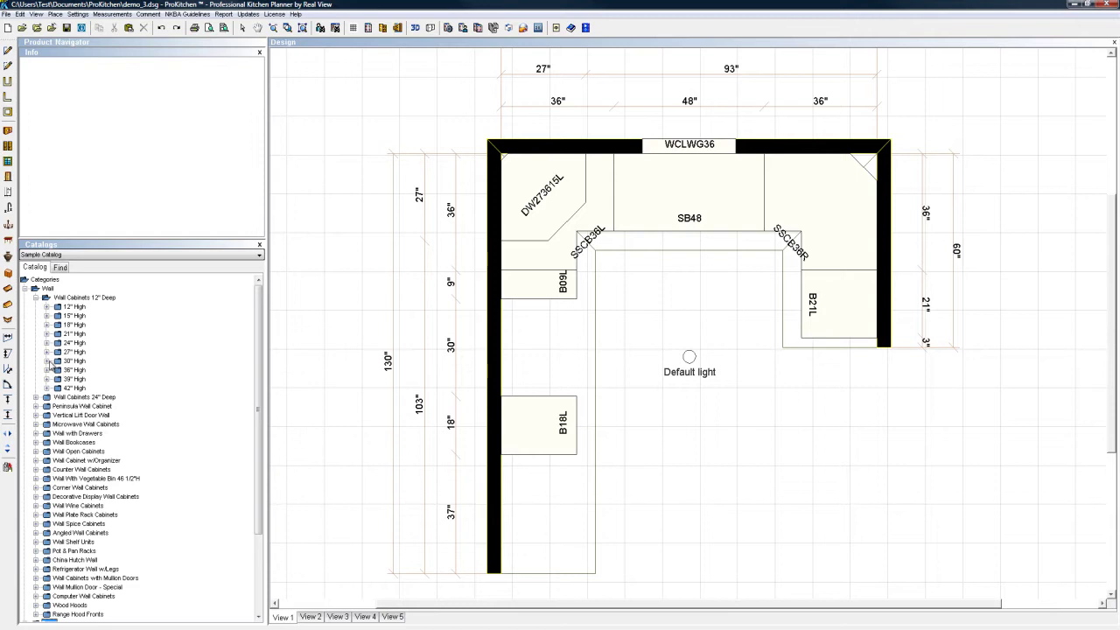
{"action": "left_click", "coordinate": [46, 360]}
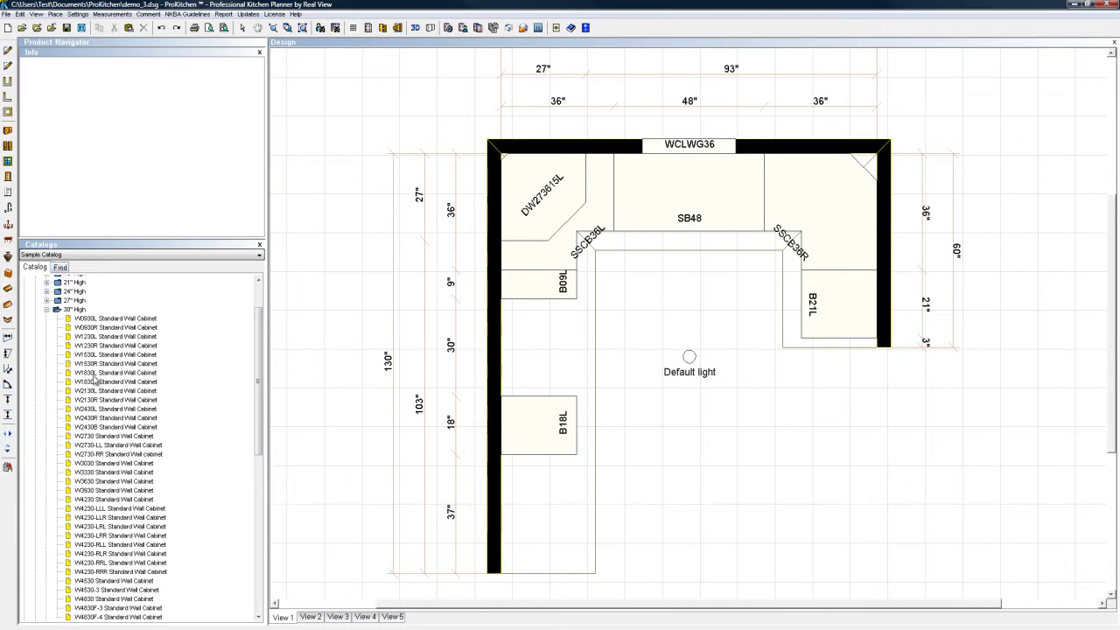
Step: Place a W1830R by the left wall and a W1830L centred over B18L
{"action": "left_click_drag", "start_coordinate": [94, 384], "coordinate": [514, 292]}
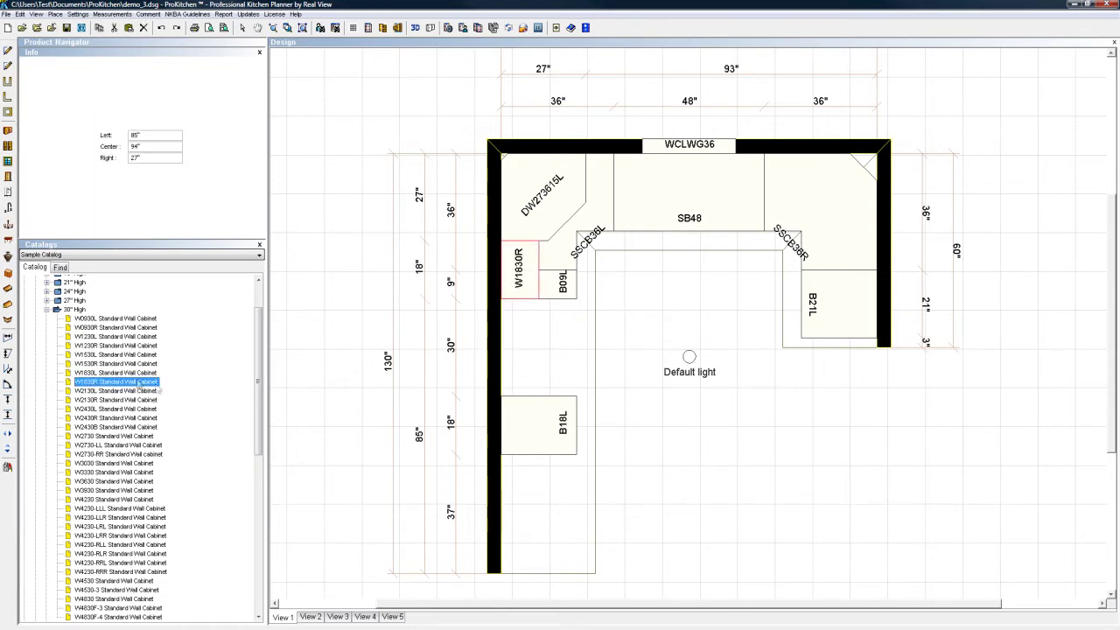
{"action": "left_click_drag", "start_coordinate": [96, 374], "coordinate": [539, 452]}
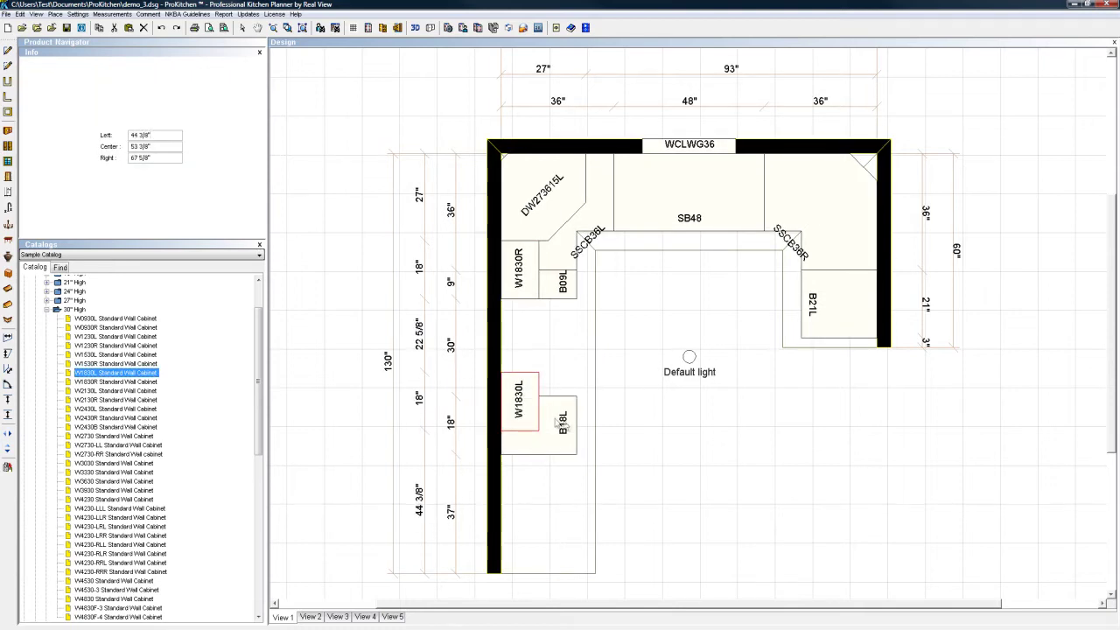
{"action": "right_click", "coordinate": [527, 410]}
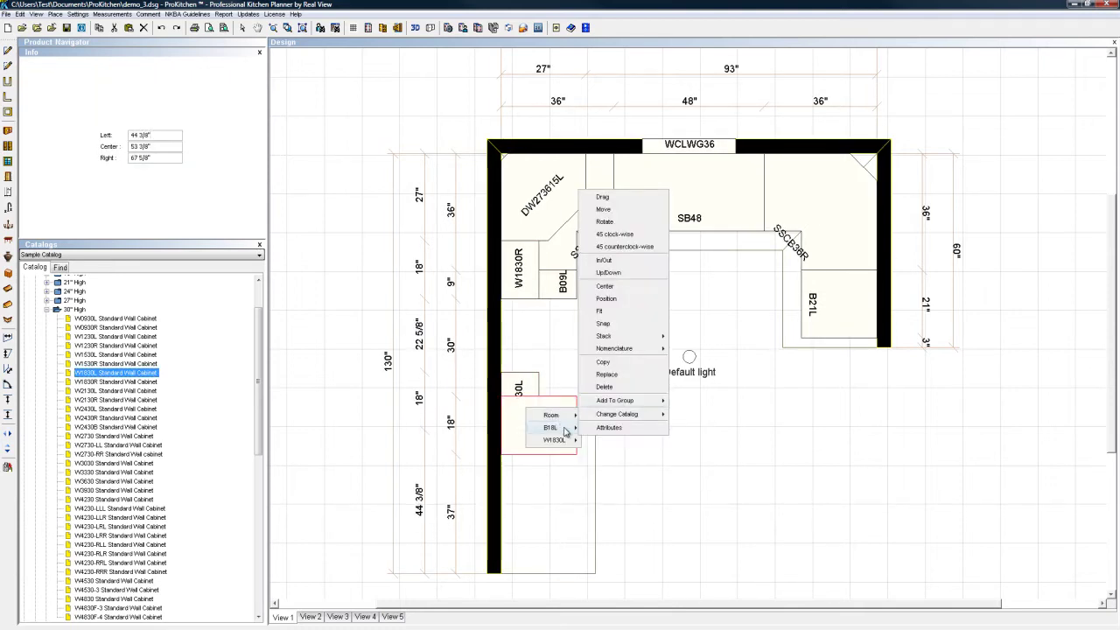
{"action": "mouse_move", "coordinate": [566, 440]}
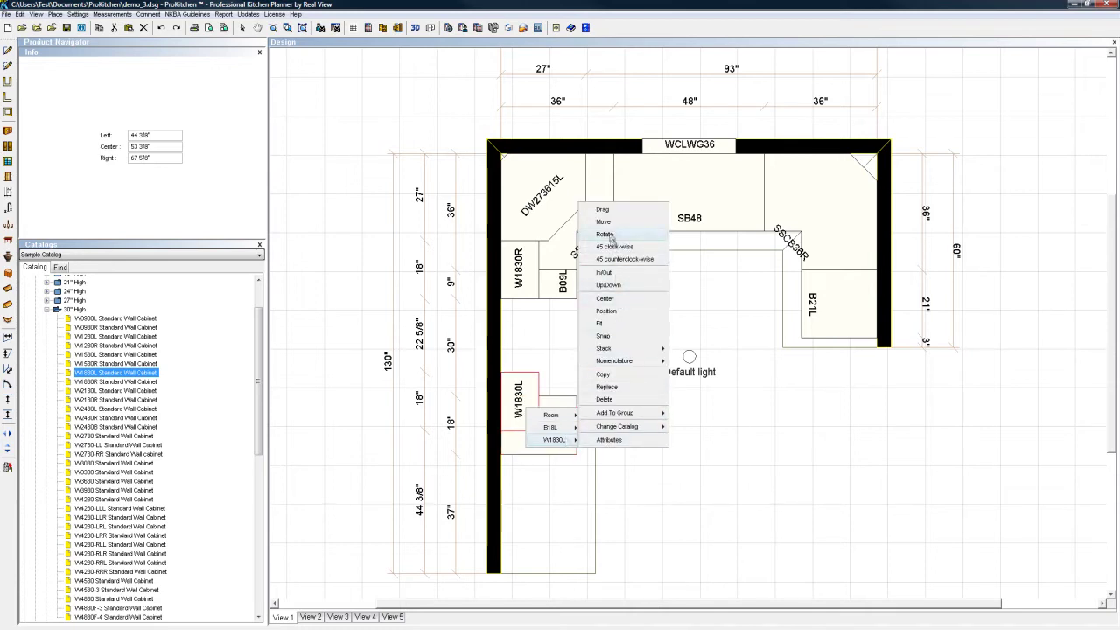
{"action": "left_click", "coordinate": [604, 299]}
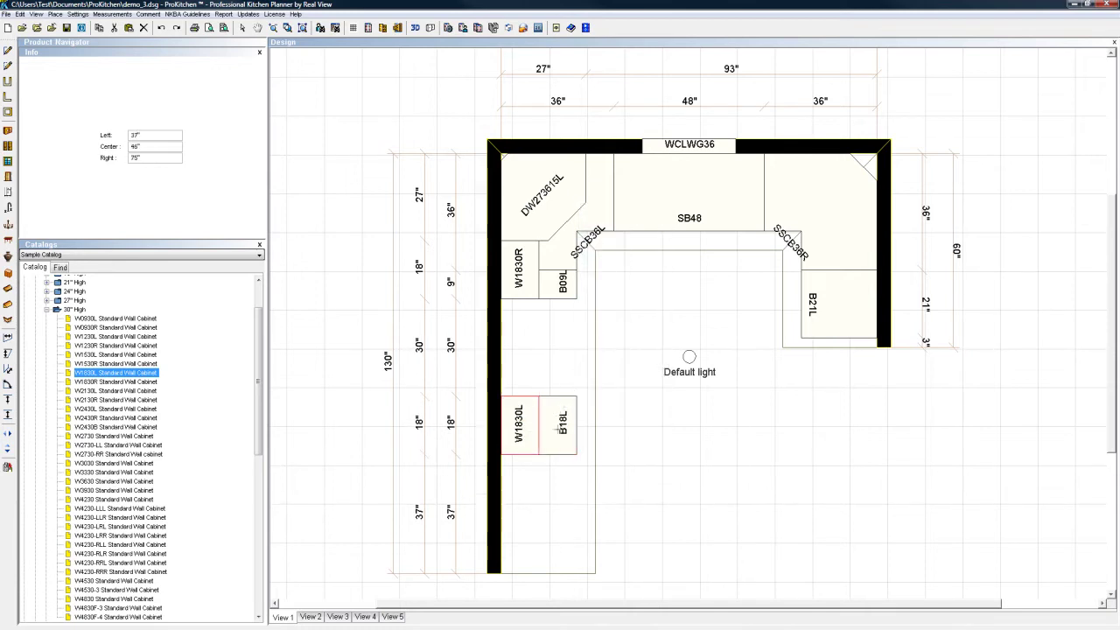
Step: Finish centring W1830L, then stack a 12"-high W1812L wall cabinet above it
{"action": "left_click", "coordinate": [732, 450]}
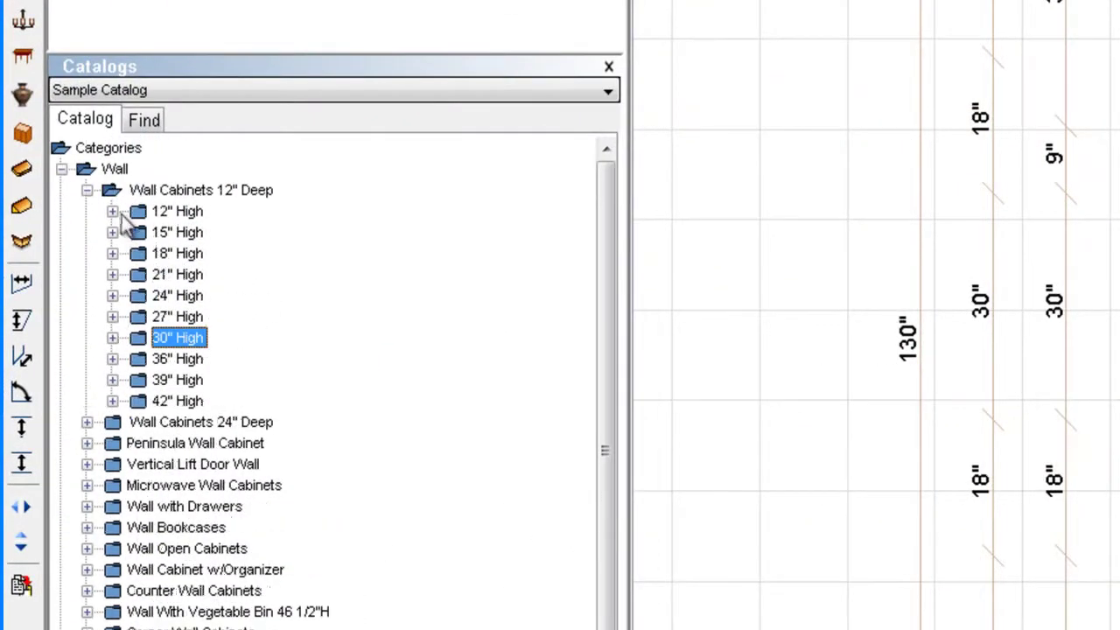
{"action": "left_click", "coordinate": [112, 211]}
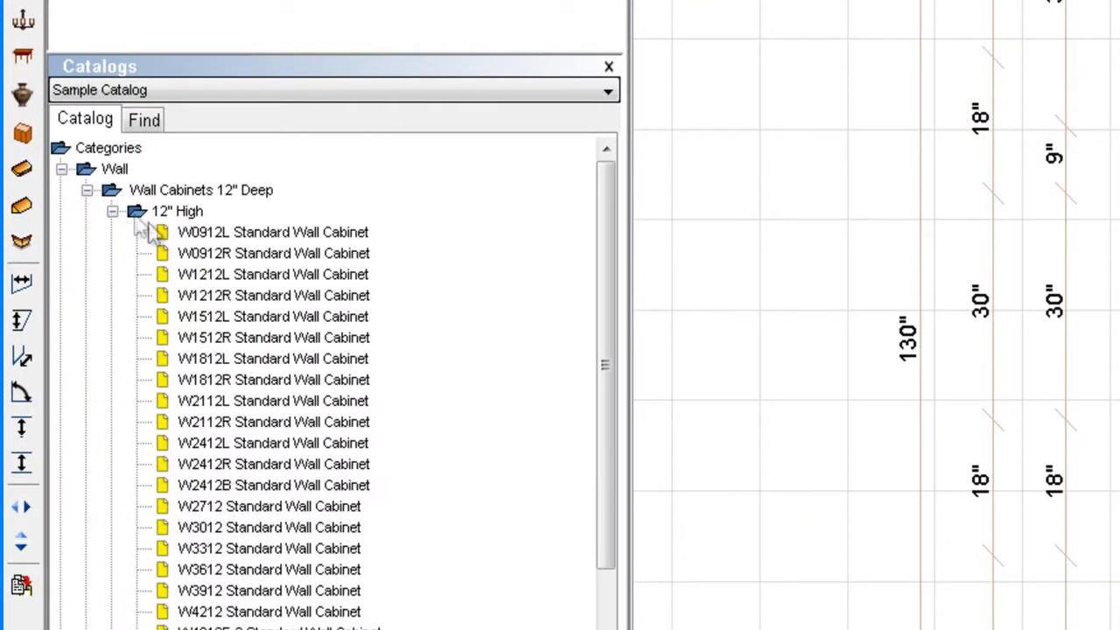
{"action": "left_click", "coordinate": [199, 363]}
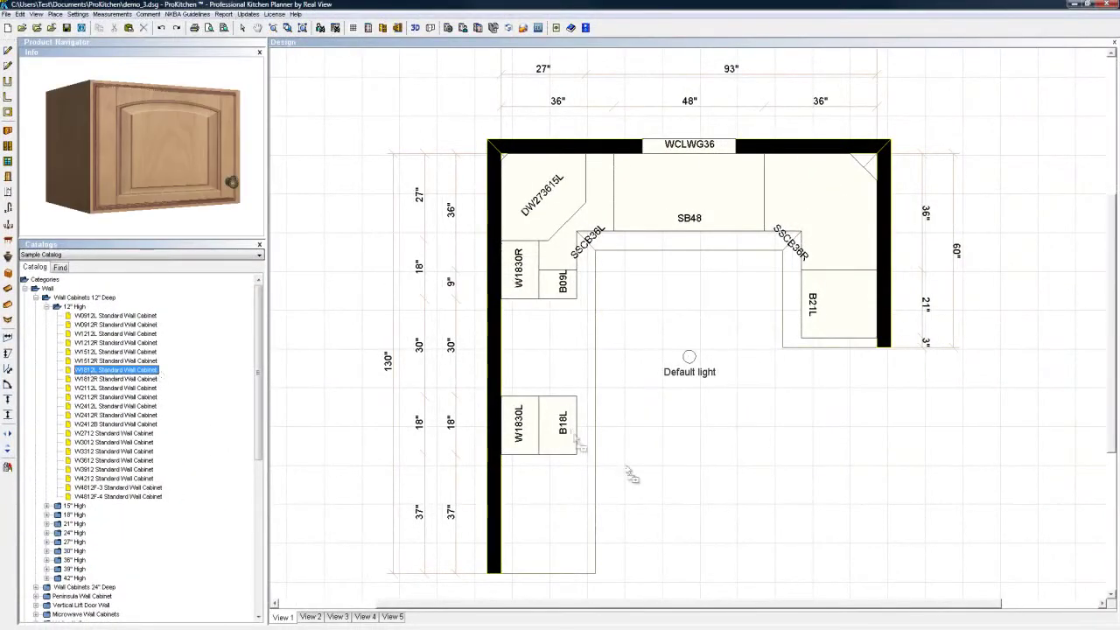
{"action": "left_click_drag", "start_coordinate": [628, 470], "coordinate": [739, 458]}
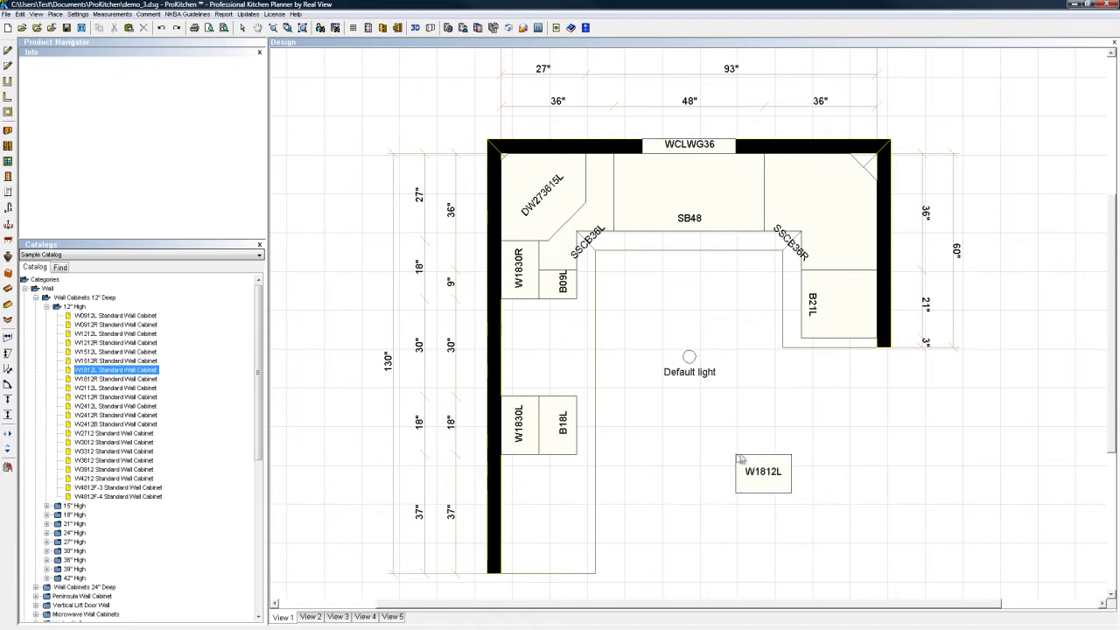
{"action": "right_click", "coordinate": [775, 488]}
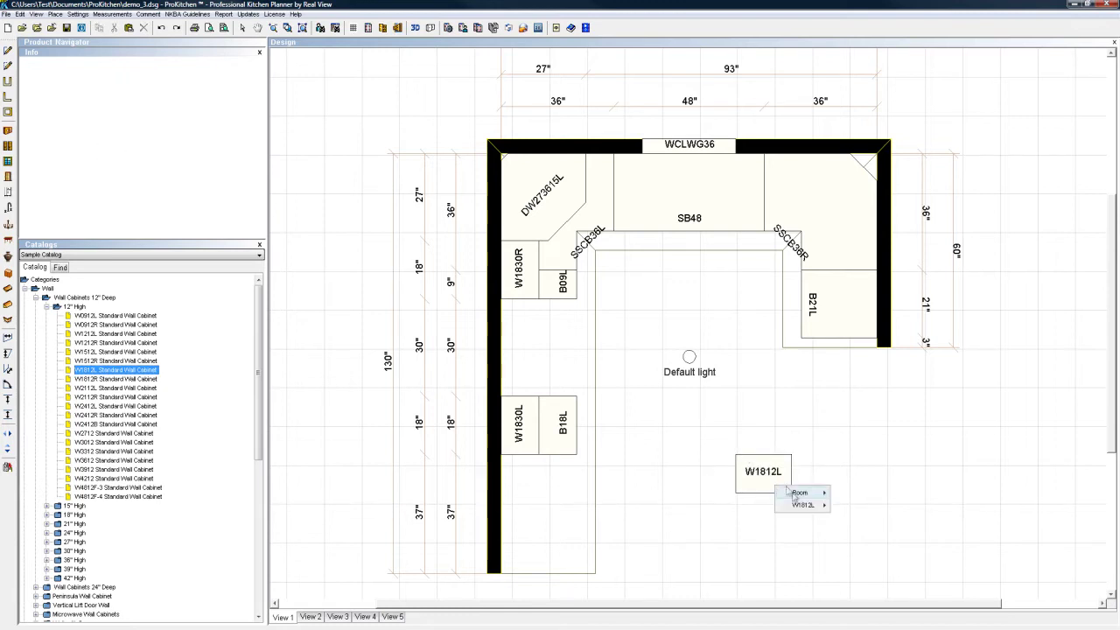
{"action": "mouse_move", "coordinate": [797, 504]}
{"action": "mouse_move", "coordinate": [889, 421]}
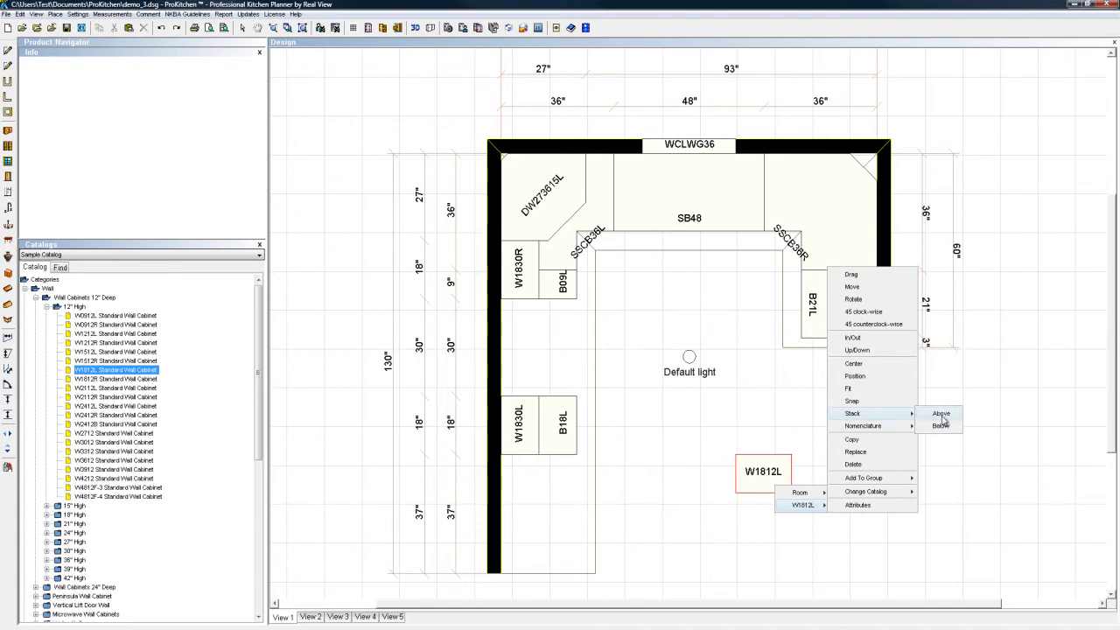
{"action": "left_click", "coordinate": [941, 415]}
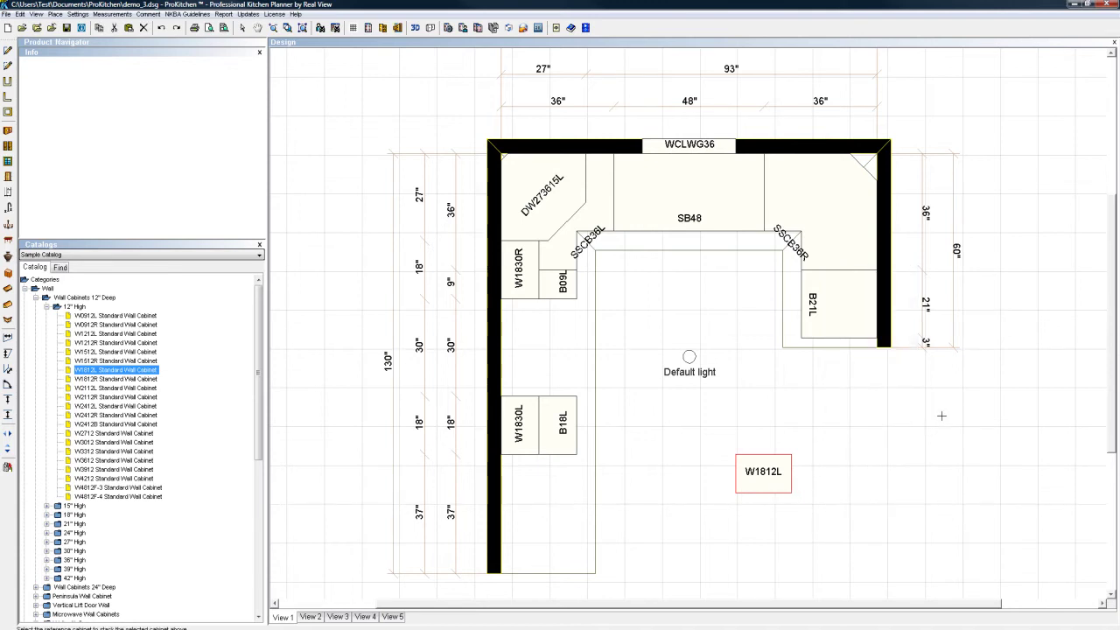
{"action": "left_click", "coordinate": [529, 431]}
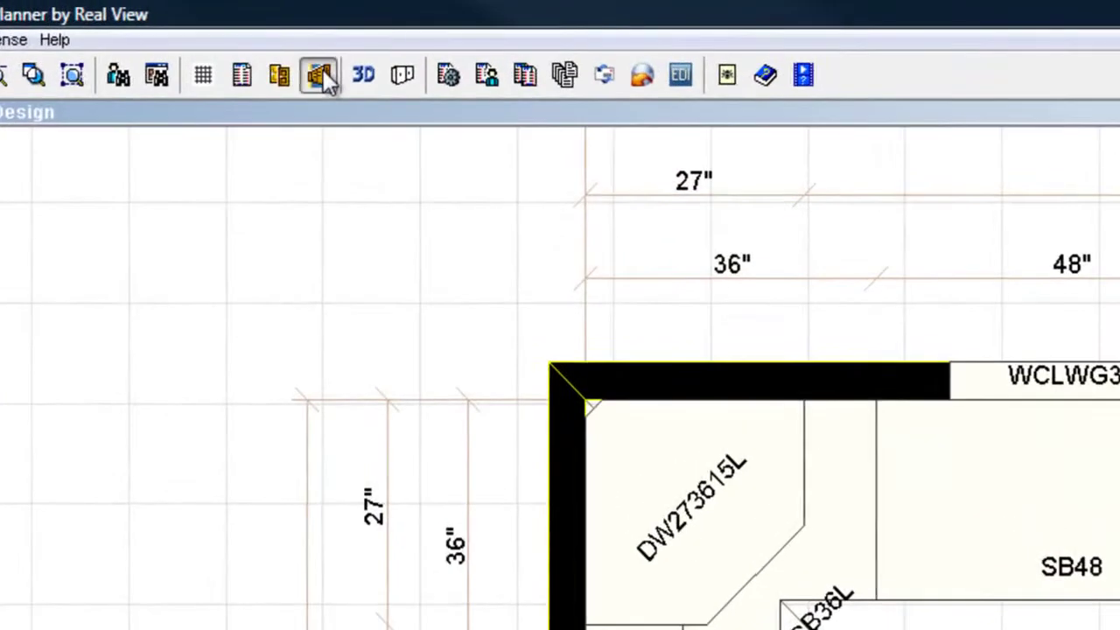
Step: Generate elevation L1 of the 130" left wall
{"action": "left_click", "coordinate": [319, 76]}
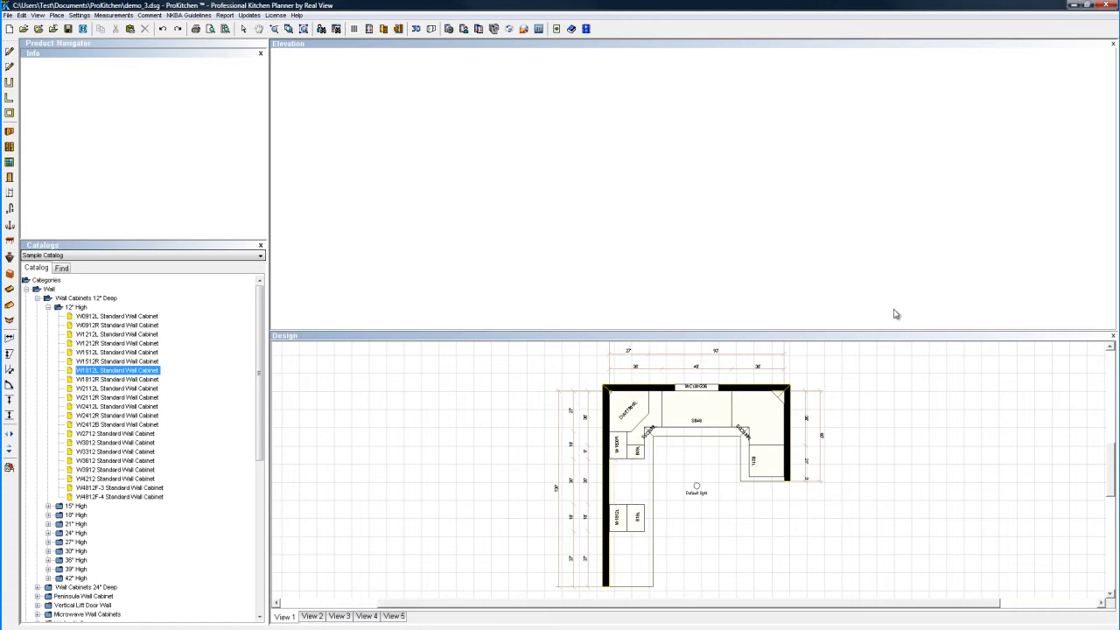
{"action": "left_click", "coordinate": [605, 494]}
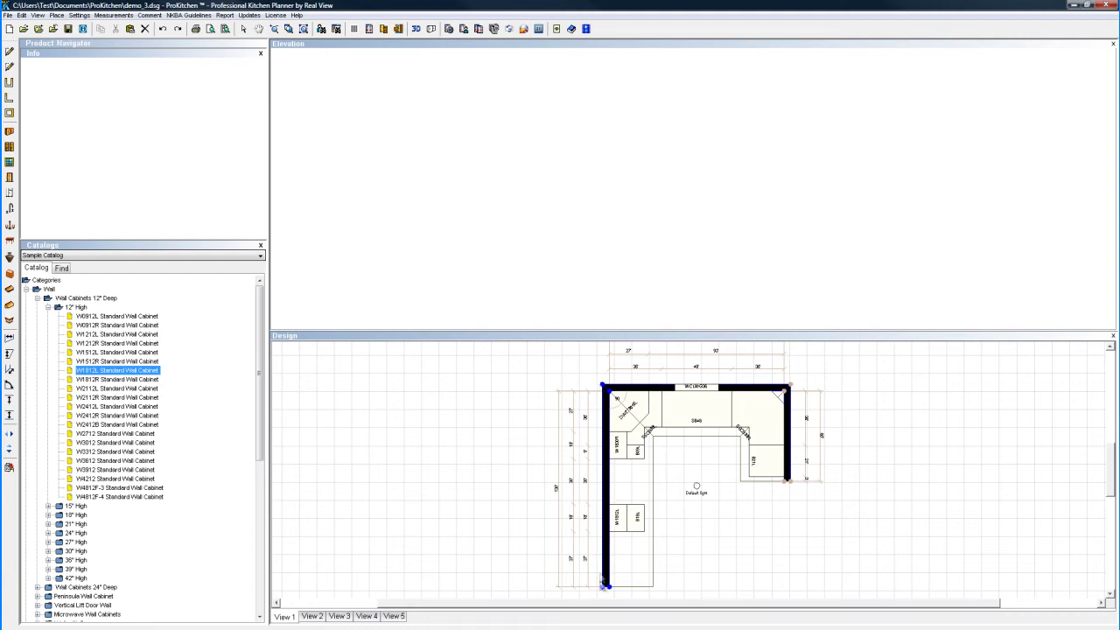
{"action": "left_click", "coordinate": [398, 29]}
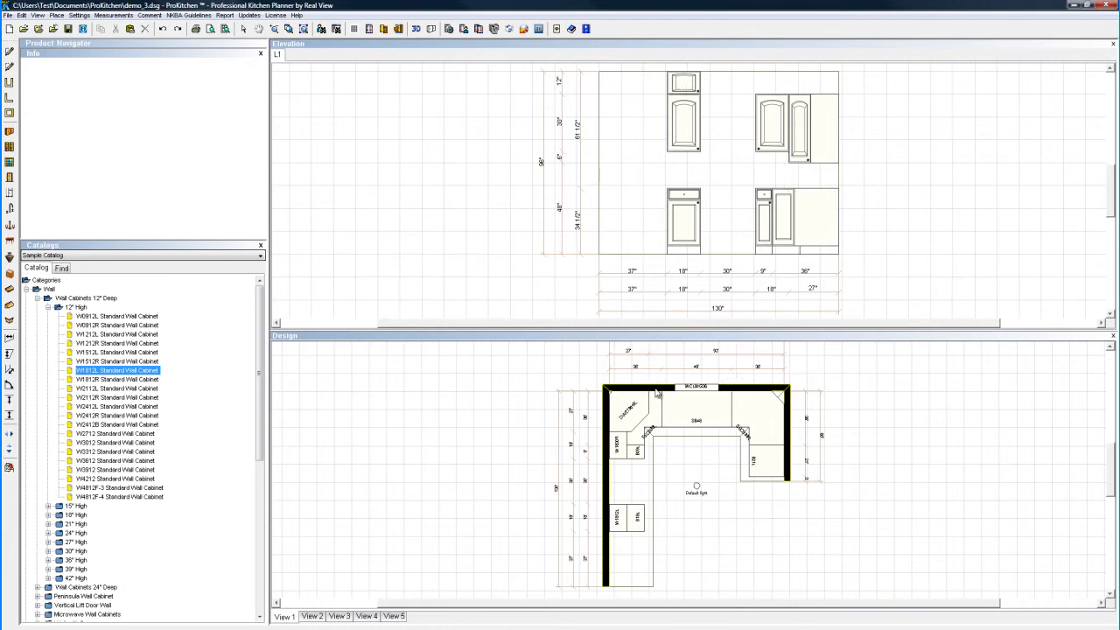
Step: Generate elevations L2 and L3 of the back and right walls
{"action": "left_click", "coordinate": [657, 390]}
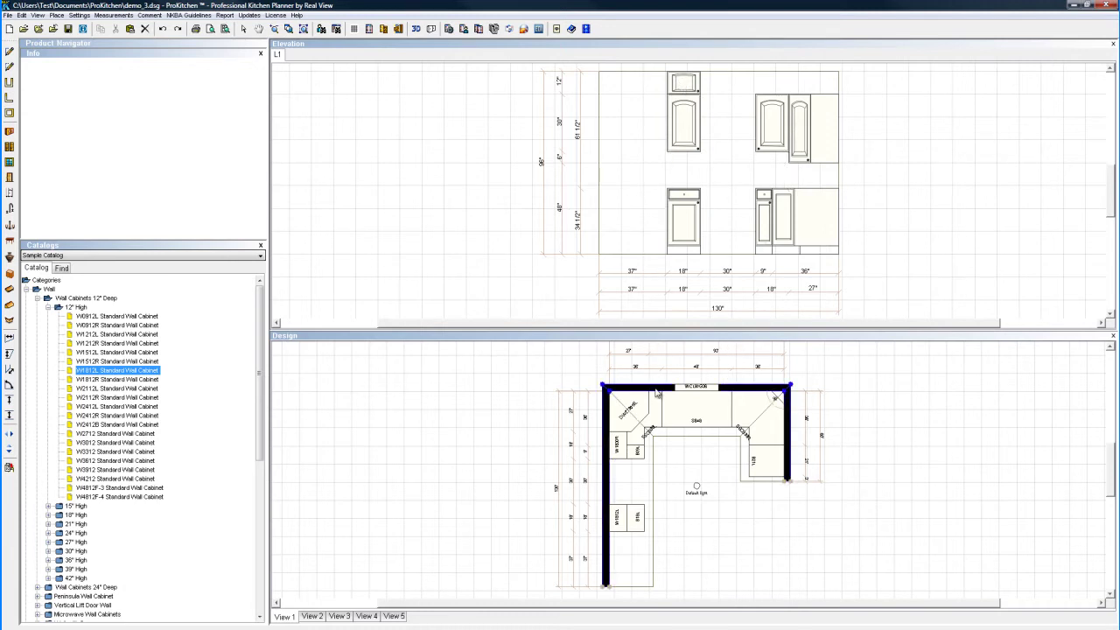
{"action": "left_click", "coordinate": [398, 30]}
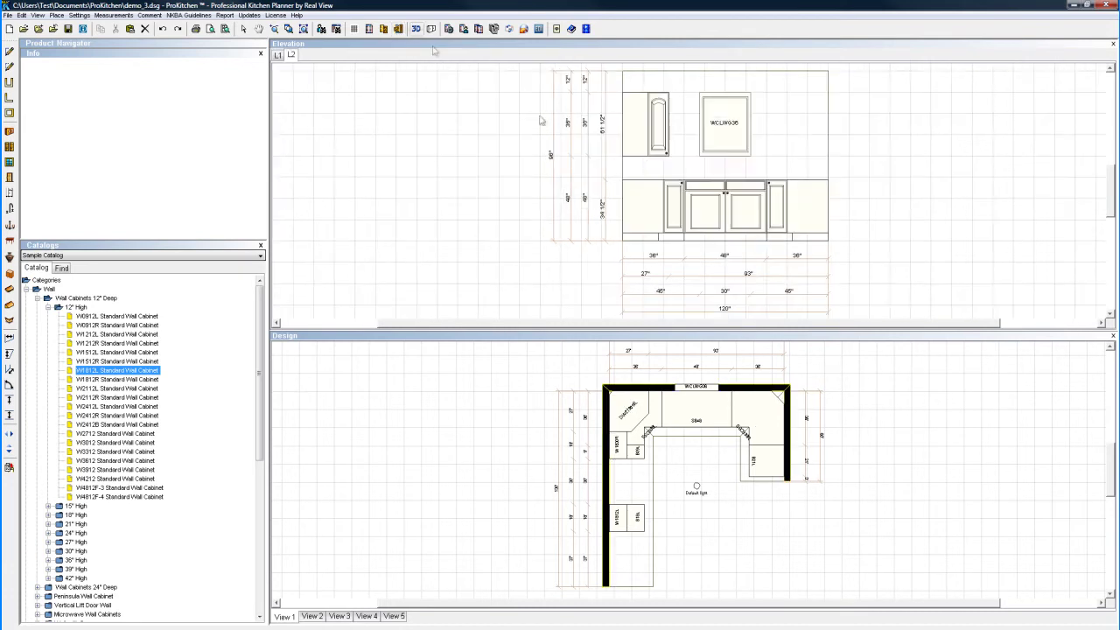
{"action": "left_click", "coordinate": [790, 427]}
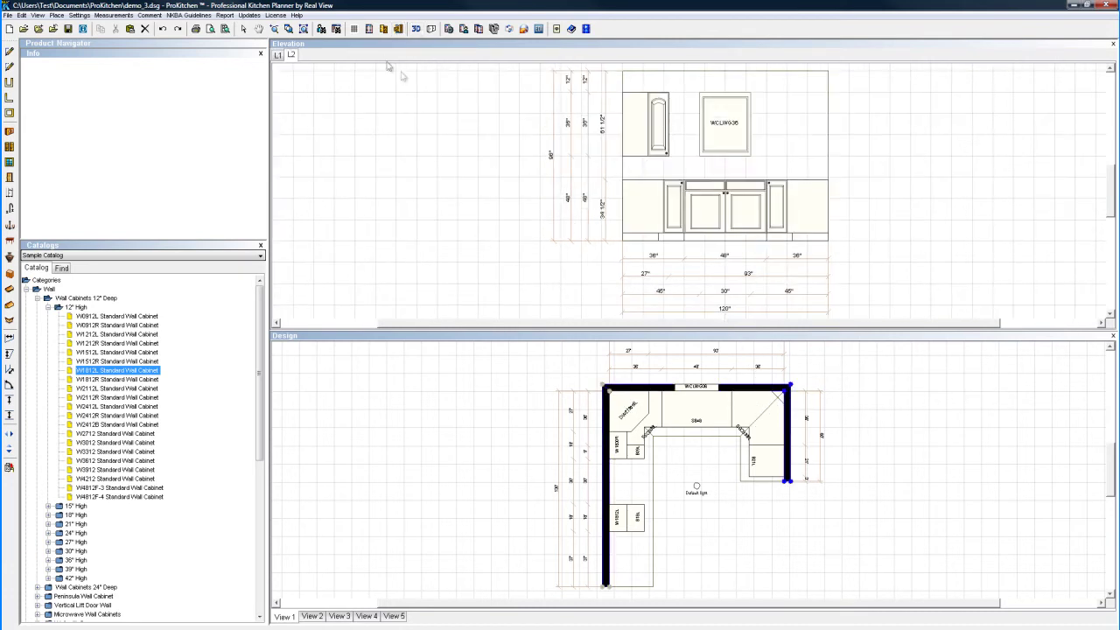
{"action": "left_click", "coordinate": [398, 29]}
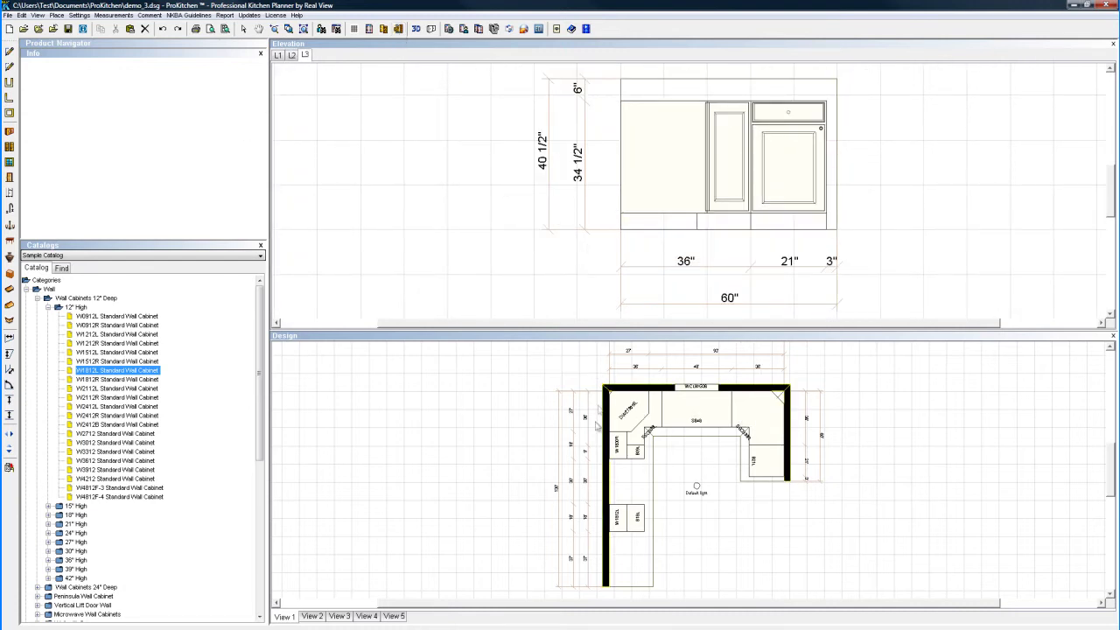
Step: View elevations L1, L2 and L3, ending on L2 of the 120" window wall
{"action": "left_click", "coordinate": [276, 55]}
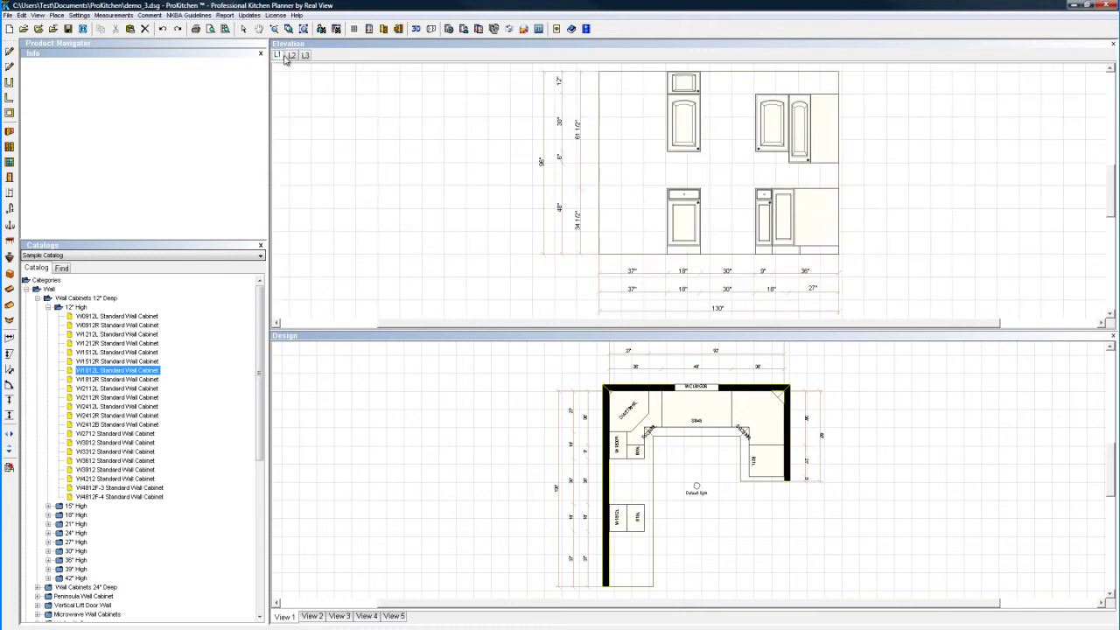
{"action": "left_click", "coordinate": [292, 55]}
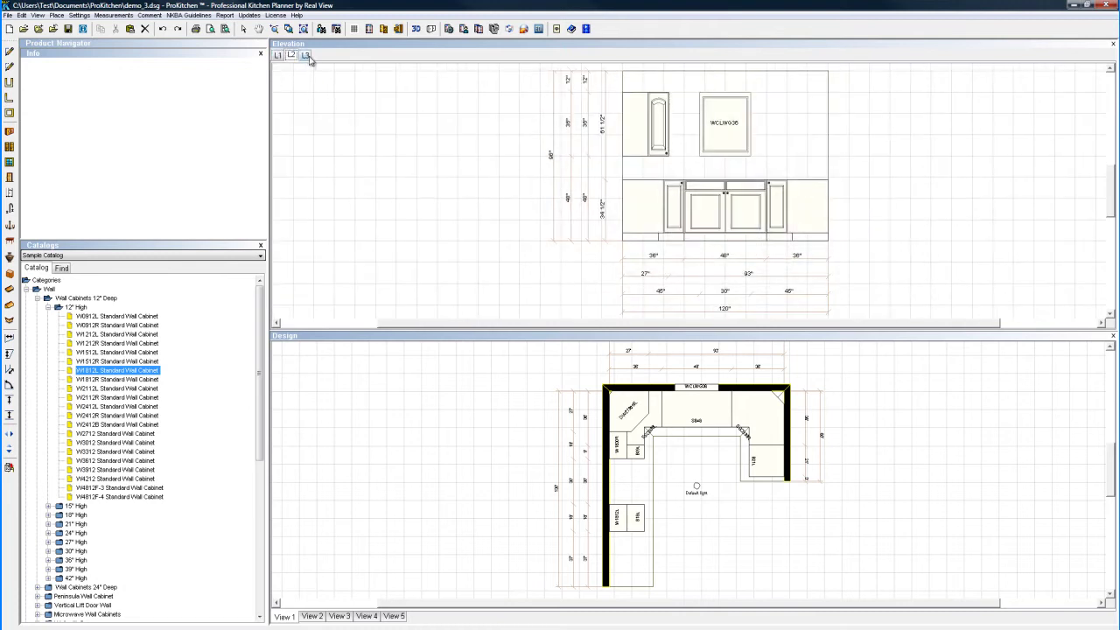
{"action": "left_click", "coordinate": [305, 55]}
{"action": "left_click", "coordinate": [292, 56]}
Step: Rename the L2 elevation view to 'Window Wall', then return to the L1 elevation
{"action": "right_click", "coordinate": [293, 57]}
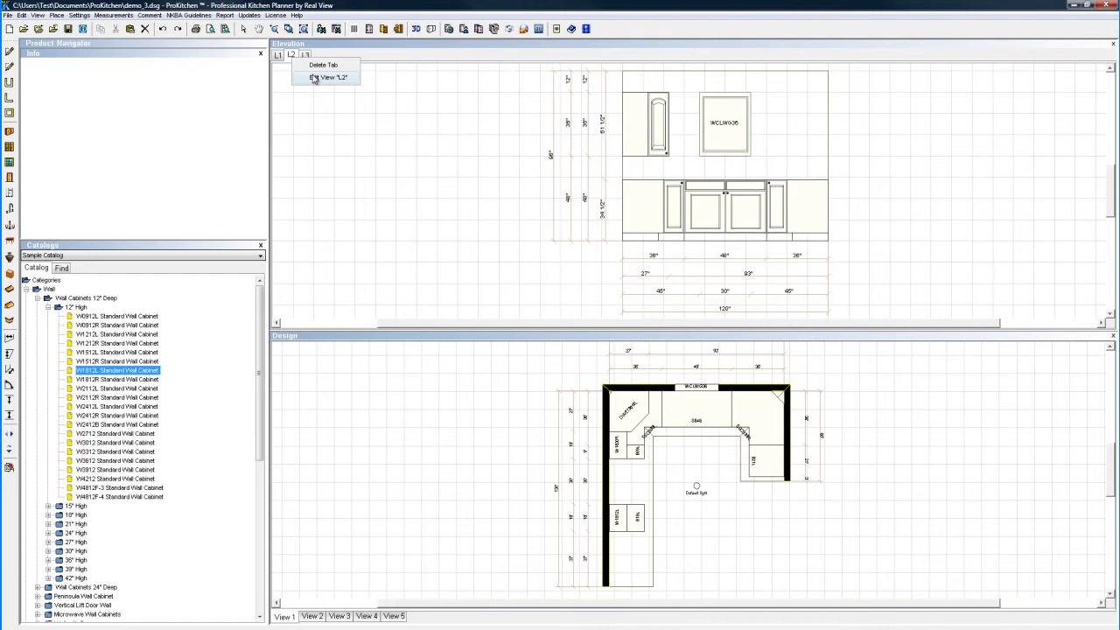
{"action": "left_click", "coordinate": [314, 78]}
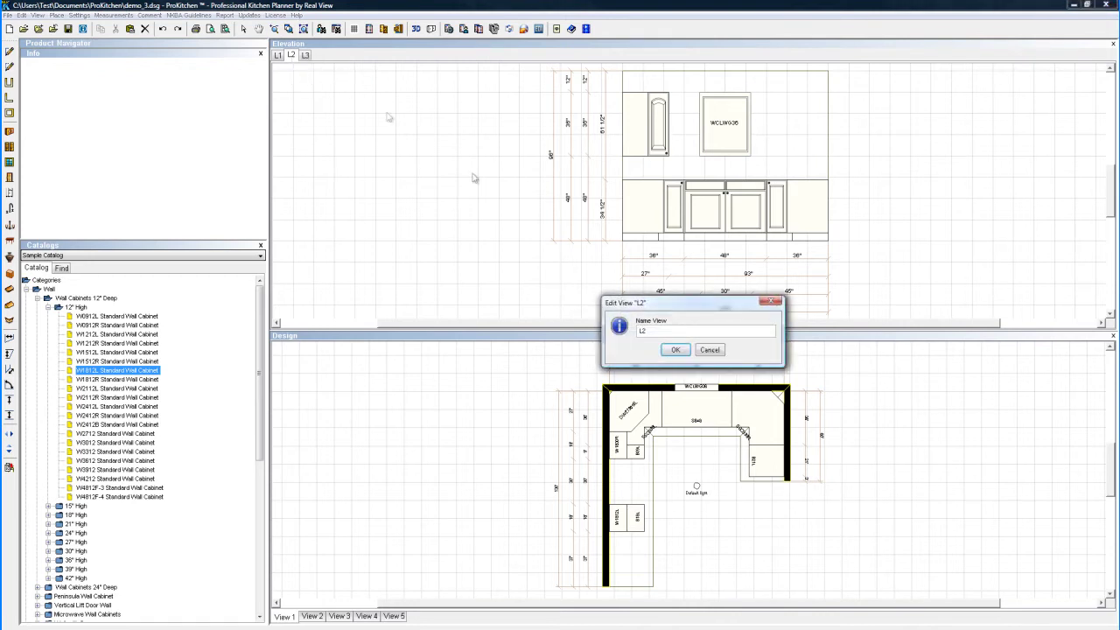
{"action": "left_click", "coordinate": [658, 331]}
{"action": "left_click_drag", "start_coordinate": [651, 330], "coordinate": [621, 331]}
{"action": "left_click", "coordinate": [676, 350]}
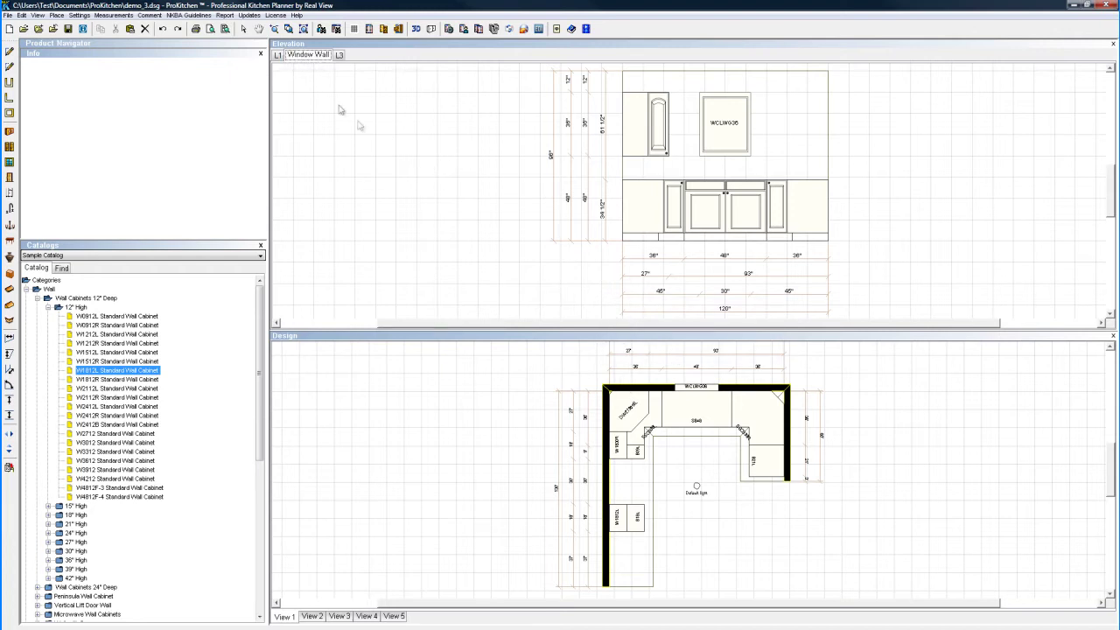
{"action": "left_click", "coordinate": [280, 56]}
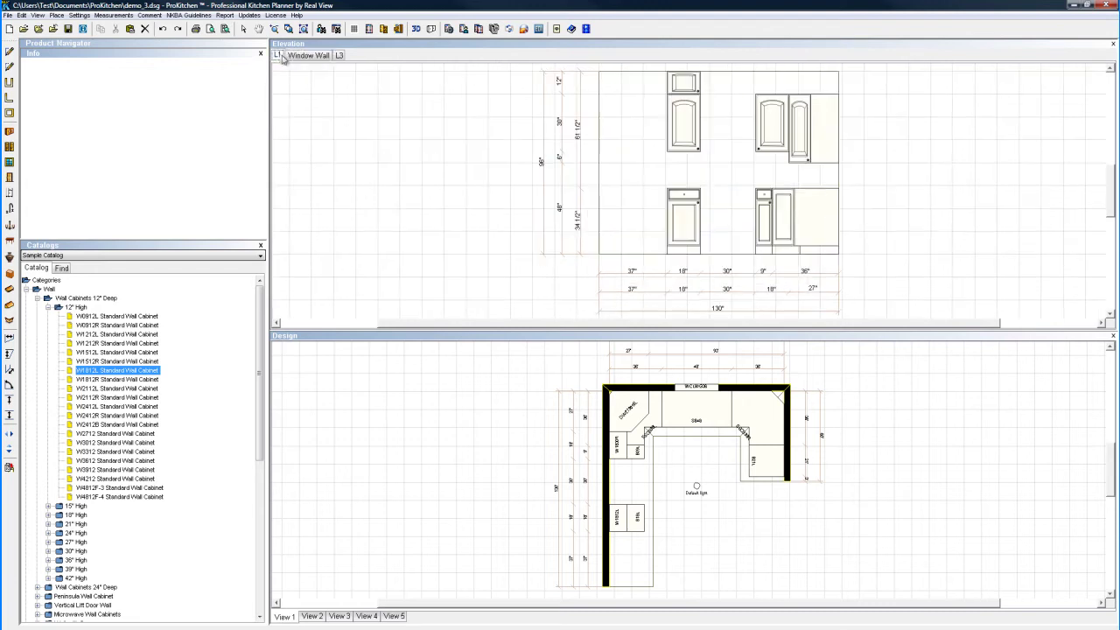
Step: Raise the tall corner wall cabinet so its Top is 6" and its bottom sits at 54"
{"action": "right_click", "coordinate": [812, 153]}
{"action": "mouse_move", "coordinate": [843, 168]}
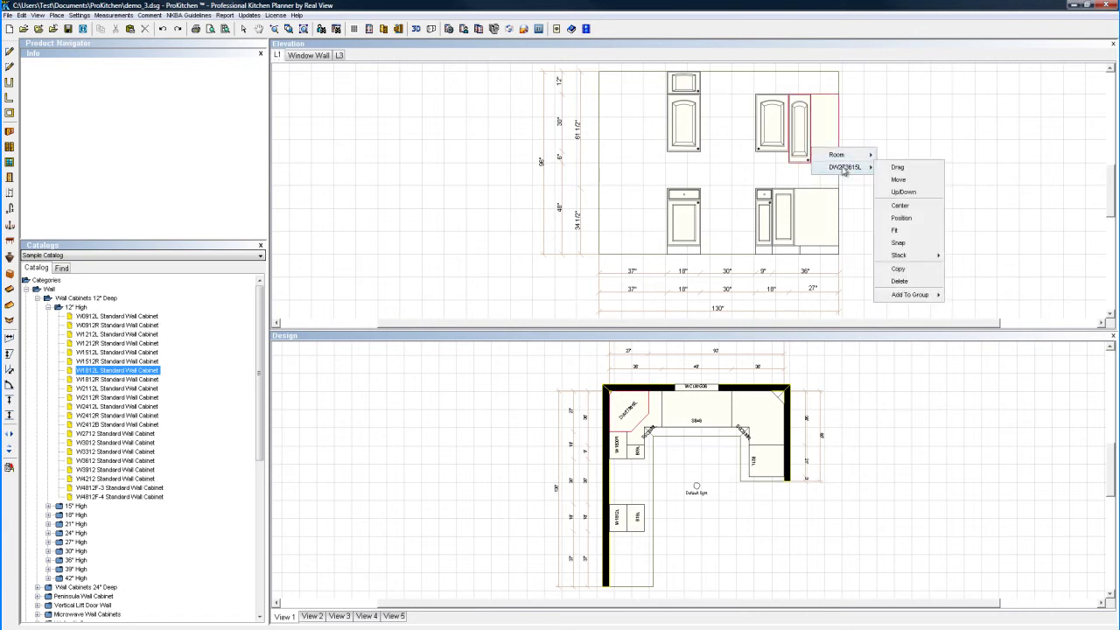
{"action": "left_click", "coordinate": [904, 192]}
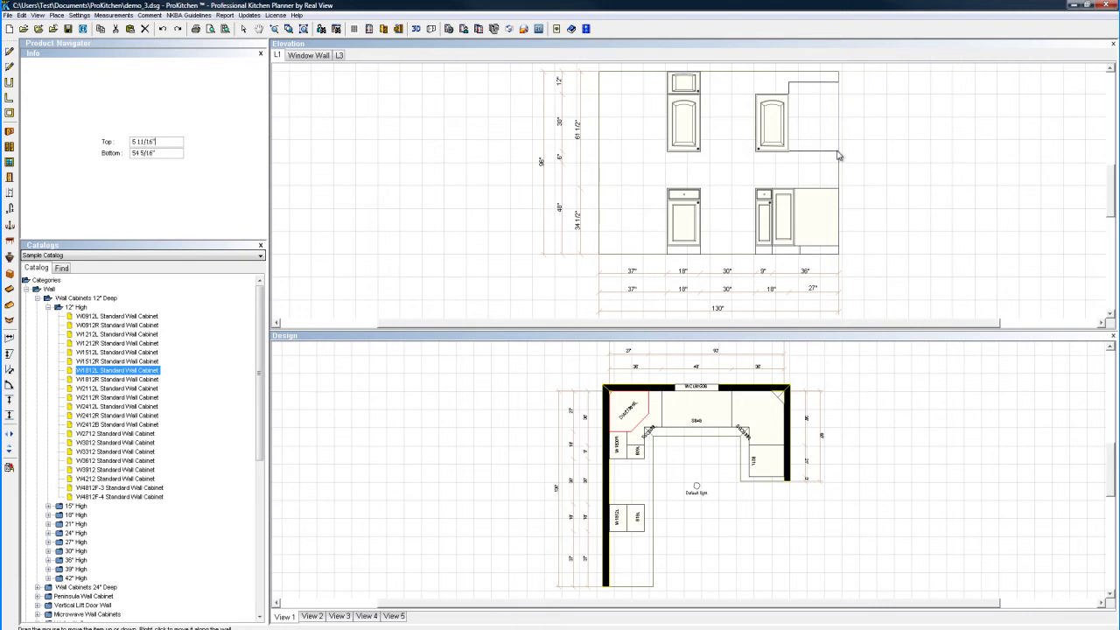
{"action": "left_click", "coordinate": [838, 147]}
{"action": "left_click_drag", "start_coordinate": [150, 142], "coordinate": [100, 142]}
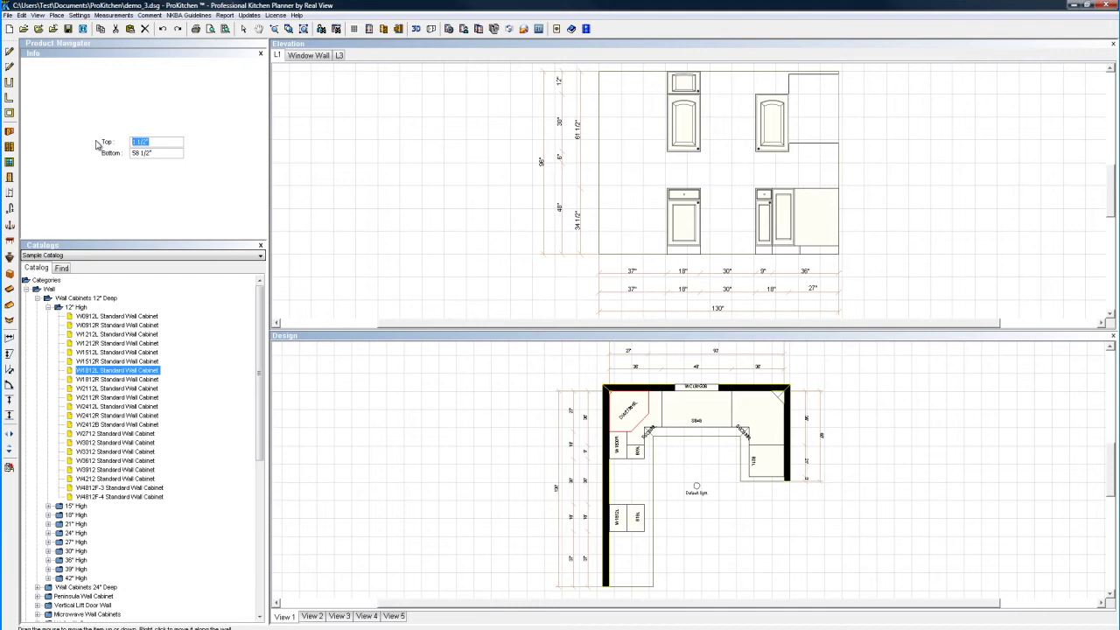
{"action": "type", "text": "6"}
{"action": "key", "text": "Return"}
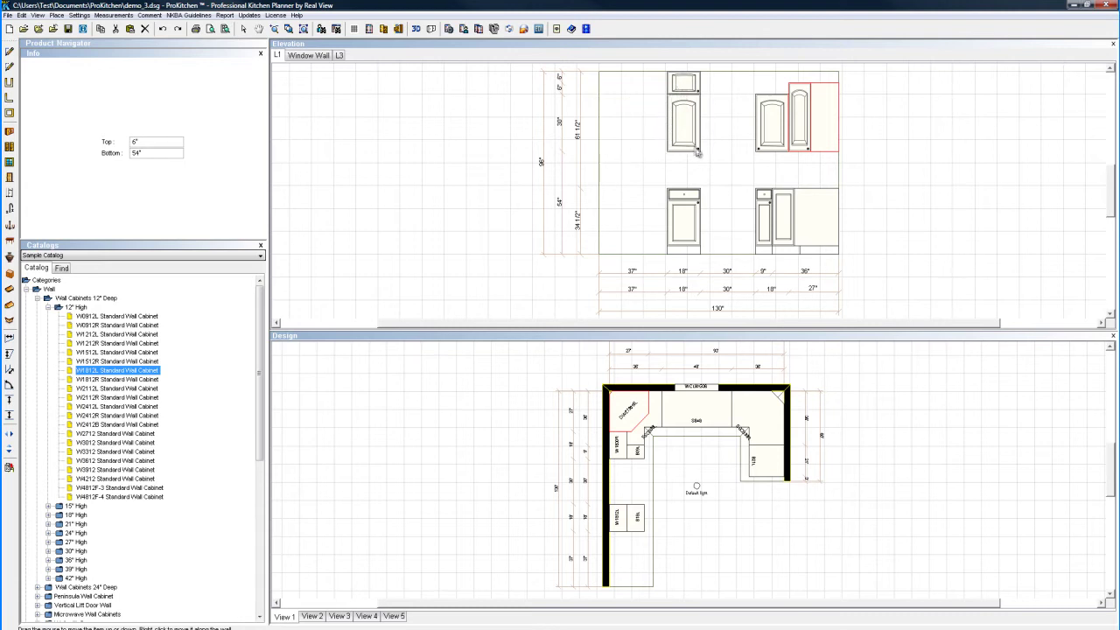
{"action": "left_click", "coordinate": [916, 176]}
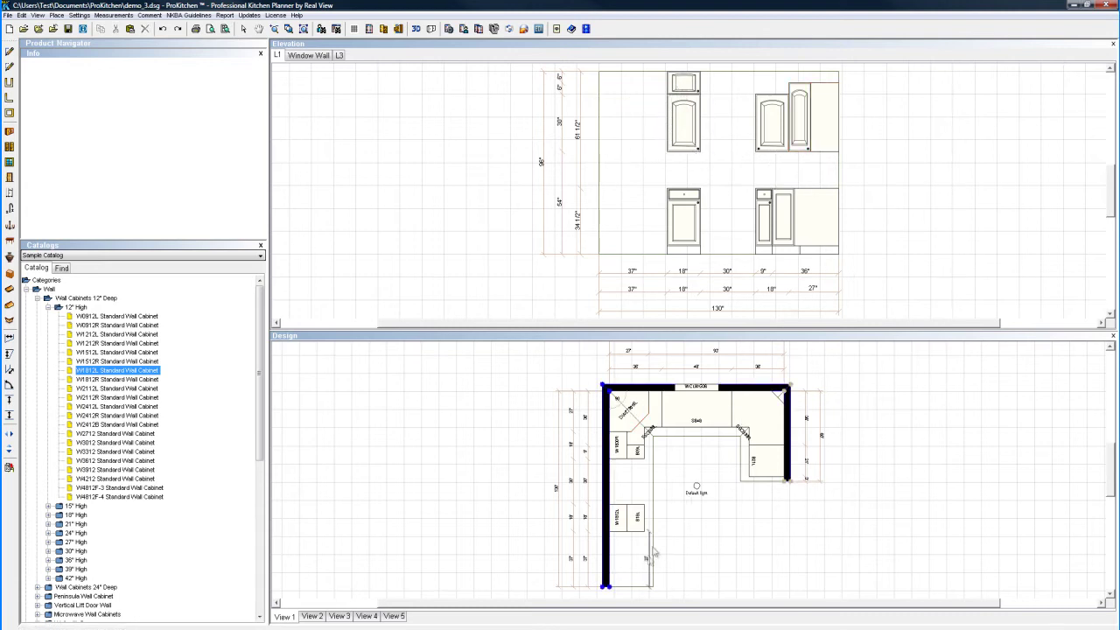
Step: Select the kitchen walls, reopen their elevations and delete the unwanted L4 elevation
{"action": "left_click", "coordinate": [1112, 43]}
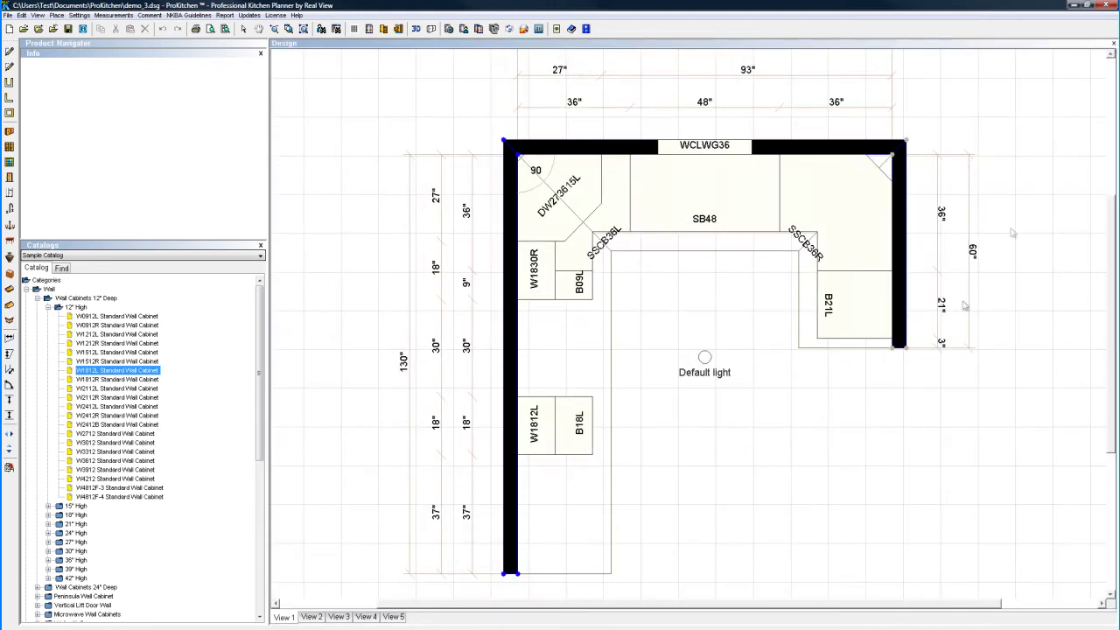
{"action": "left_click", "coordinate": [755, 400]}
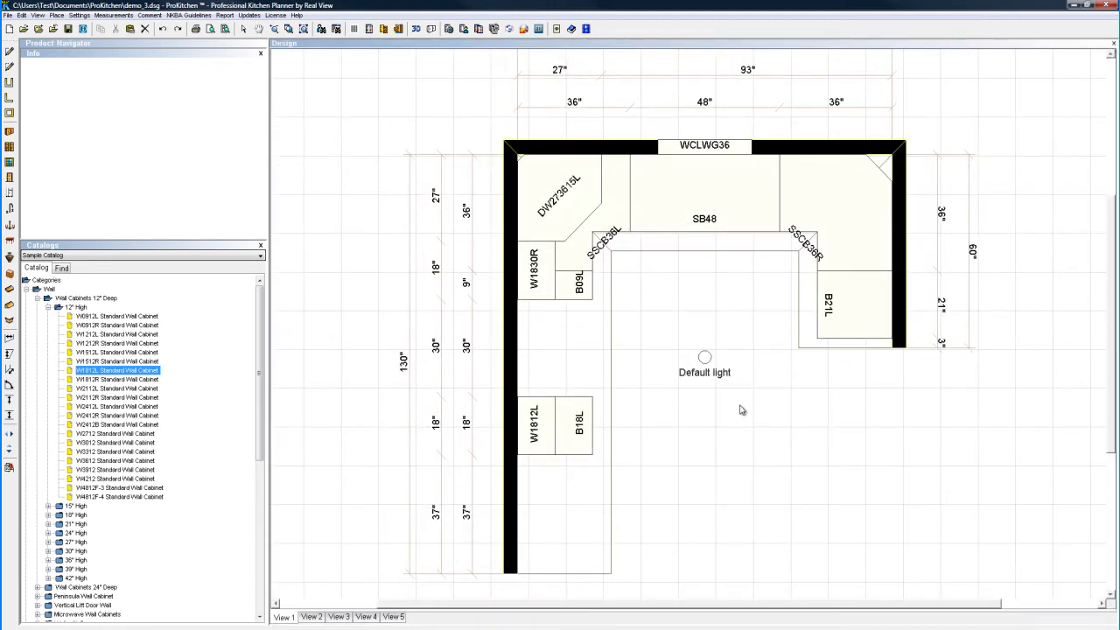
{"action": "left_click", "coordinate": [514, 377]}
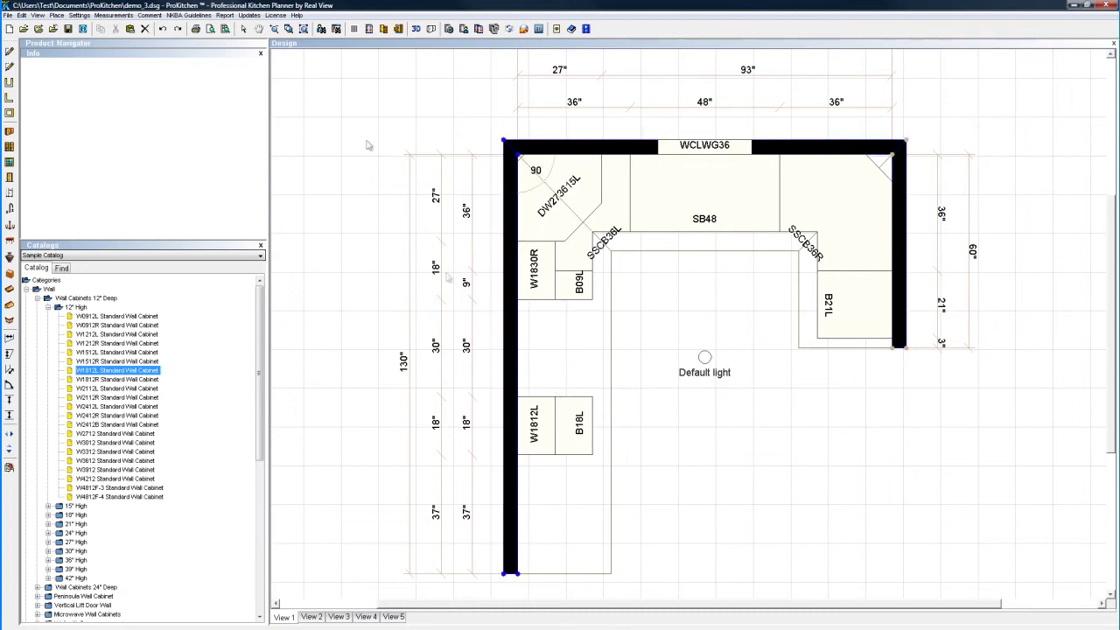
{"action": "left_click", "coordinate": [398, 29]}
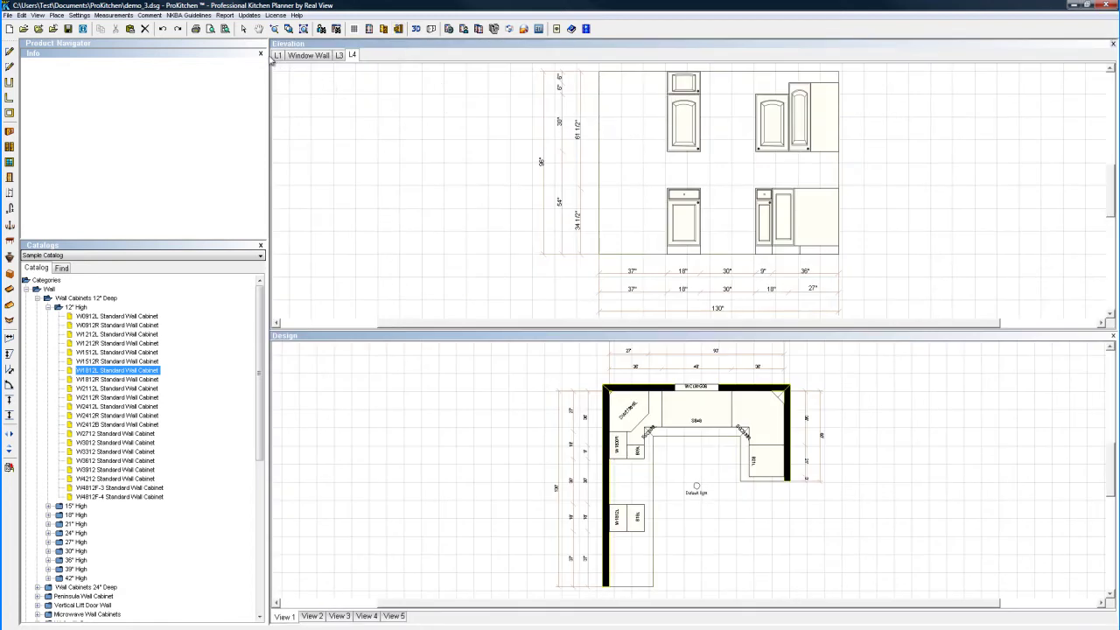
{"action": "left_click", "coordinate": [354, 56]}
{"action": "right_click", "coordinate": [354, 56]}
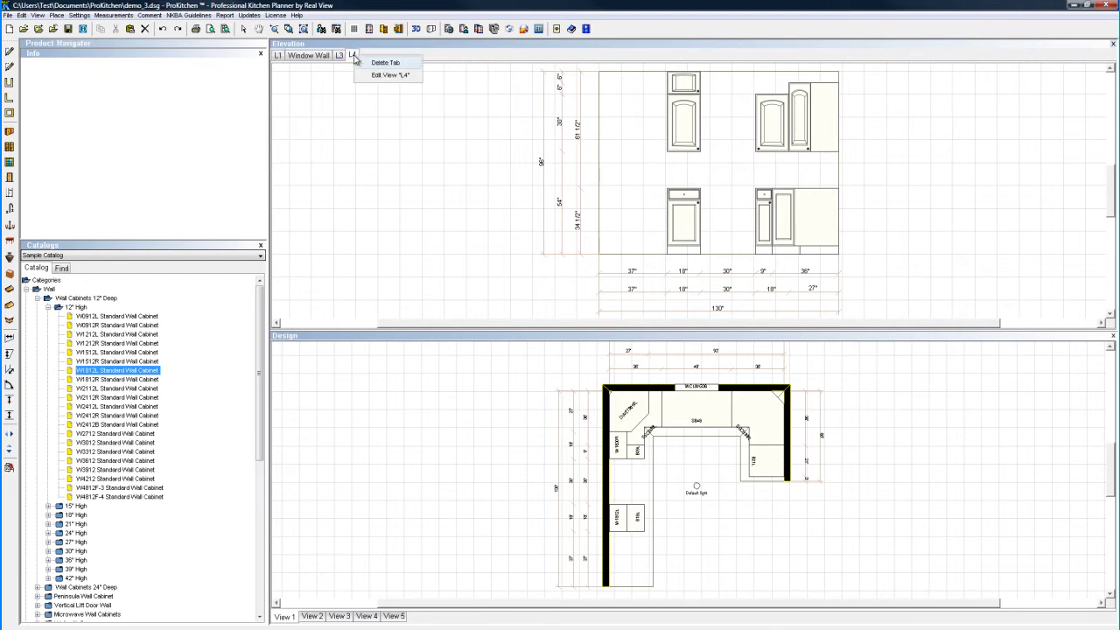
{"action": "left_click", "coordinate": [382, 64]}
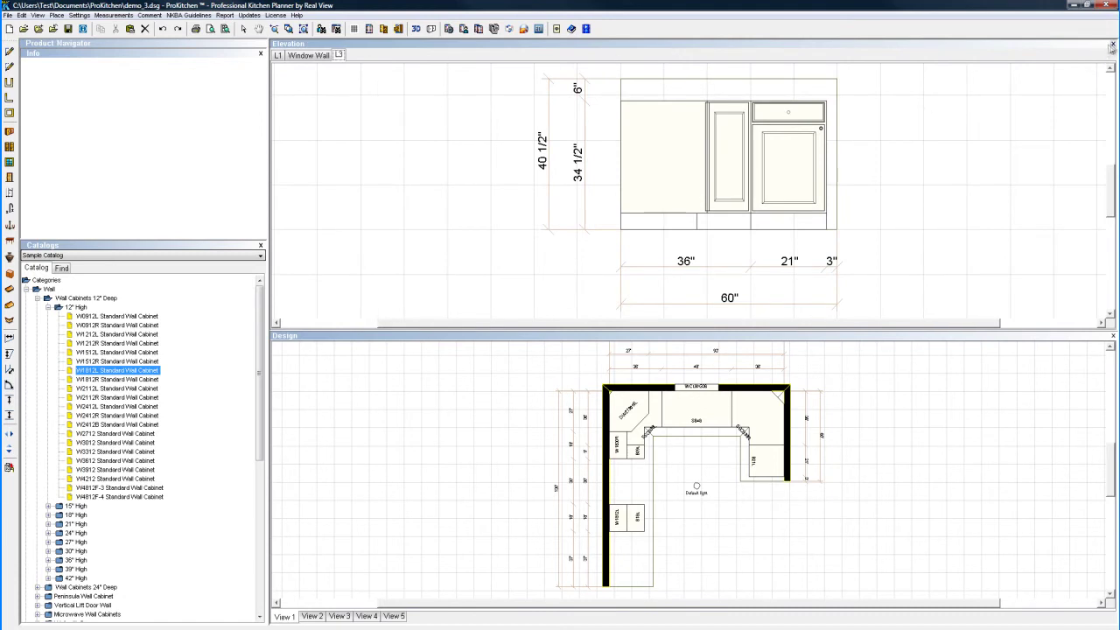
{"action": "left_click", "coordinate": [1113, 44]}
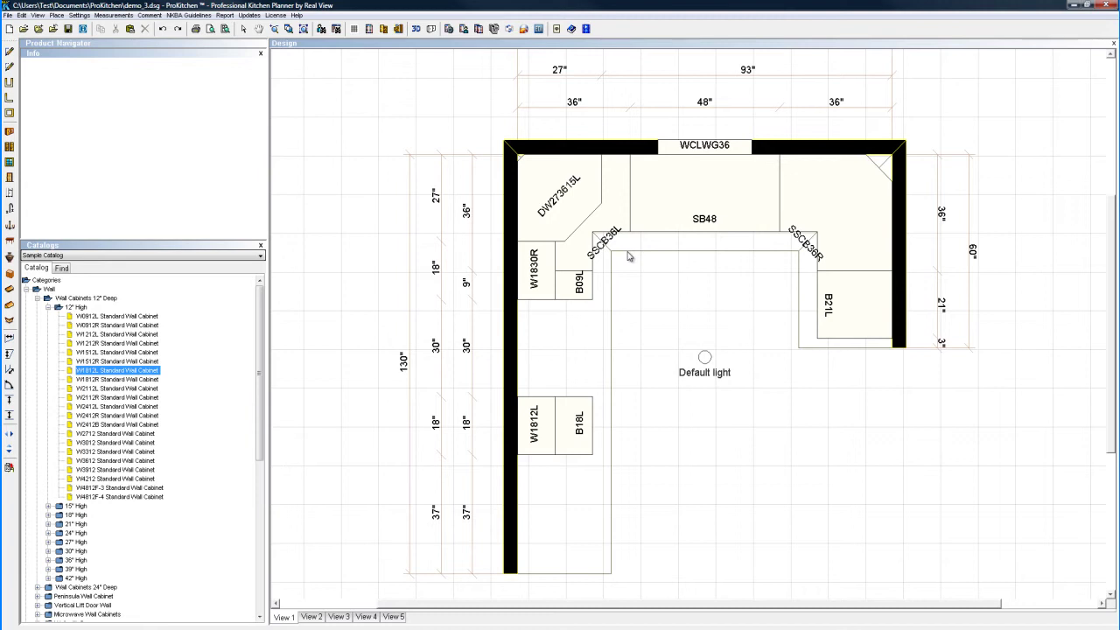
Step: Review the L3 and L1 elevations, then close the elevation pane so the plan fills the area
{"action": "left_click", "coordinate": [398, 29]}
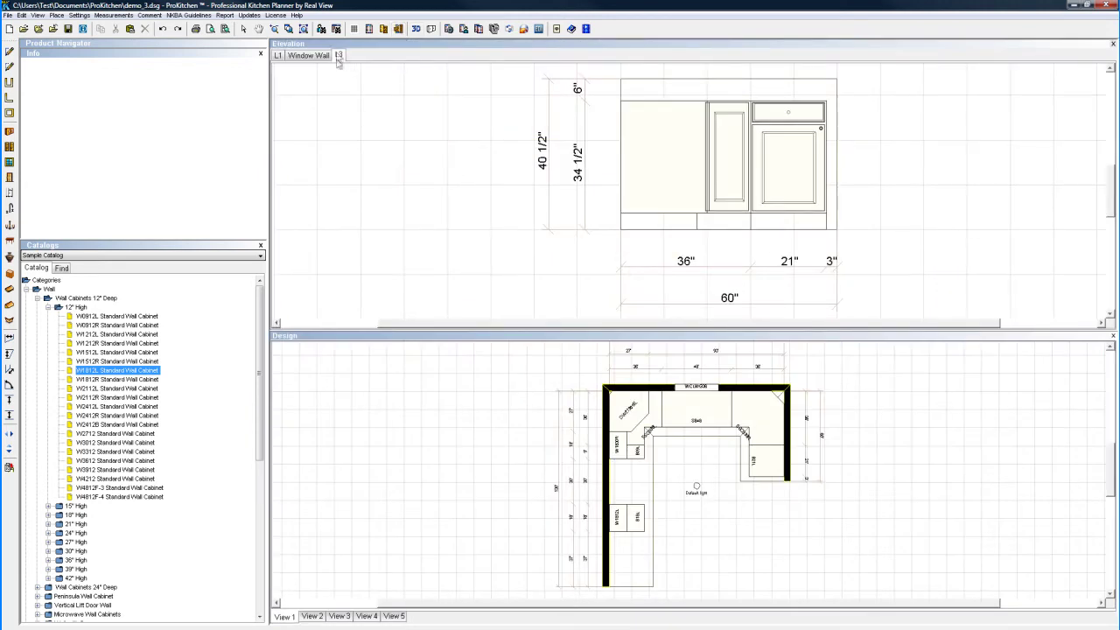
{"action": "left_click", "coordinate": [295, 56]}
{"action": "left_click", "coordinate": [280, 55]}
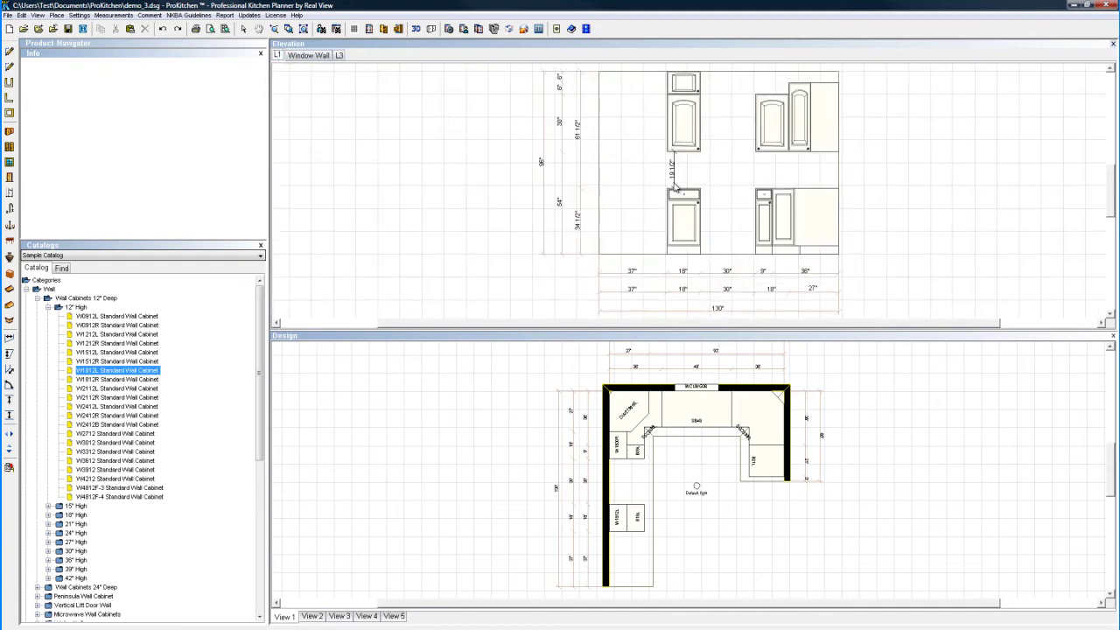
{"action": "left_click", "coordinate": [1112, 43]}
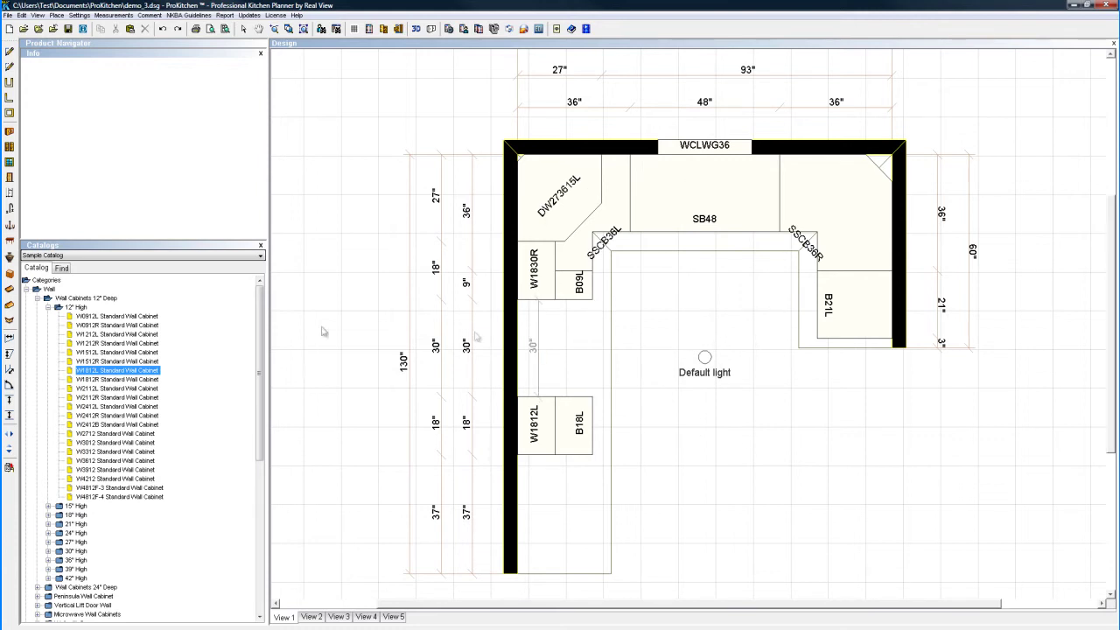
Step: Try W1512L and W1512R wall cabinets beside the window, then remove them
{"action": "double_click", "coordinate": [94, 352]}
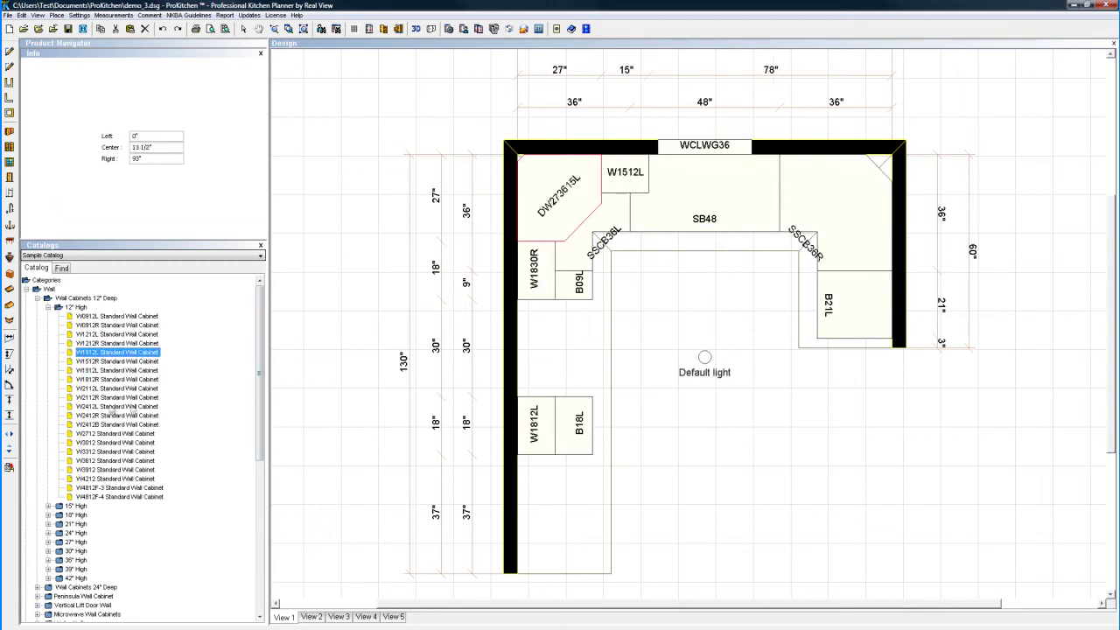
{"action": "double_click", "coordinate": [102, 362]}
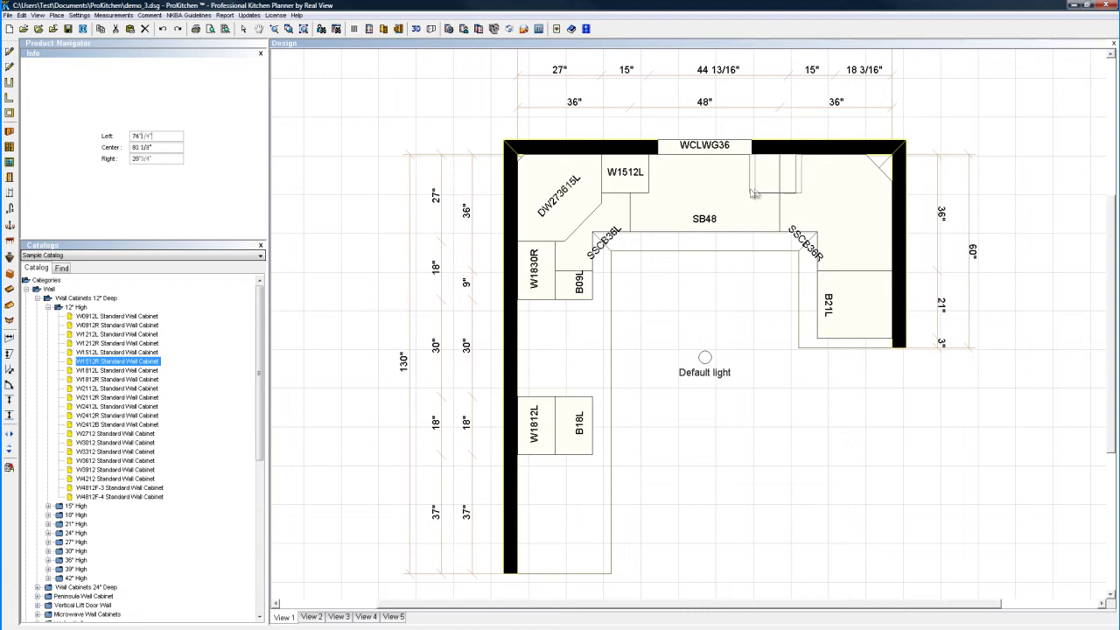
{"action": "left_click", "coordinate": [741, 197]}
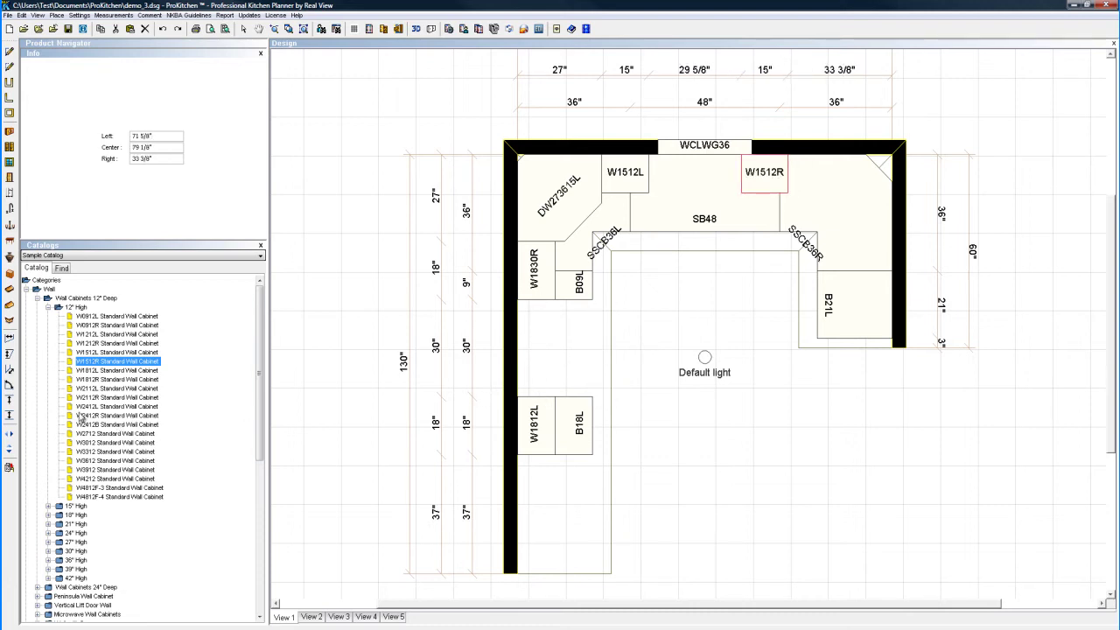
{"action": "left_click", "coordinate": [624, 183]}
{"action": "left_click", "coordinate": [761, 187]}
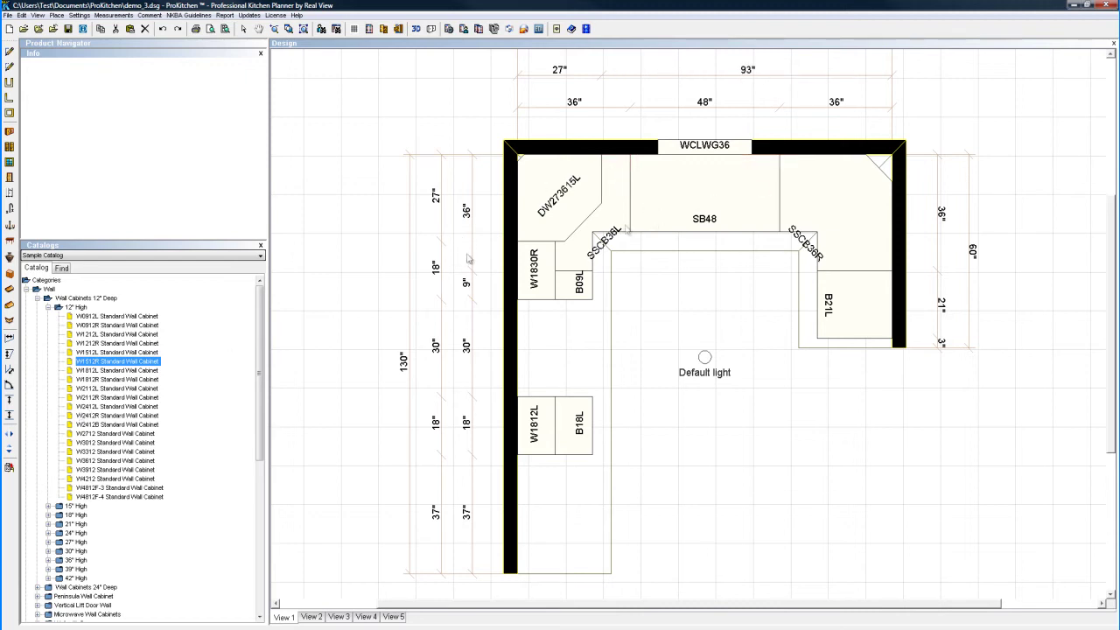
Step: Place 30"-high W1530L and W1530R wall cabinets left and right of the window
{"action": "left_click", "coordinate": [48, 307]}
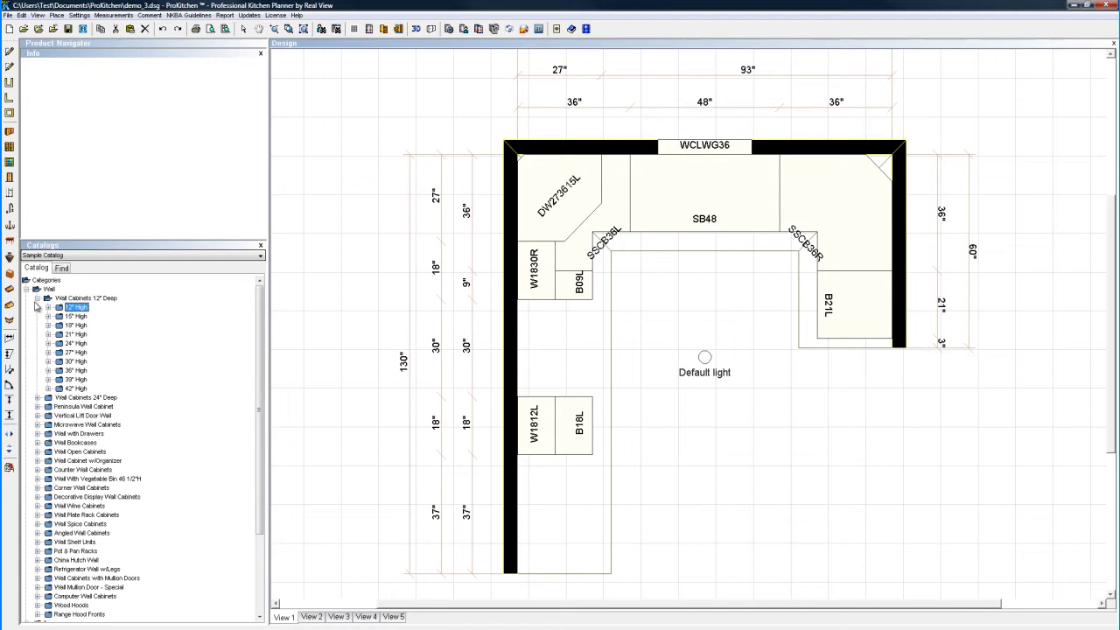
{"action": "left_click", "coordinate": [48, 361]}
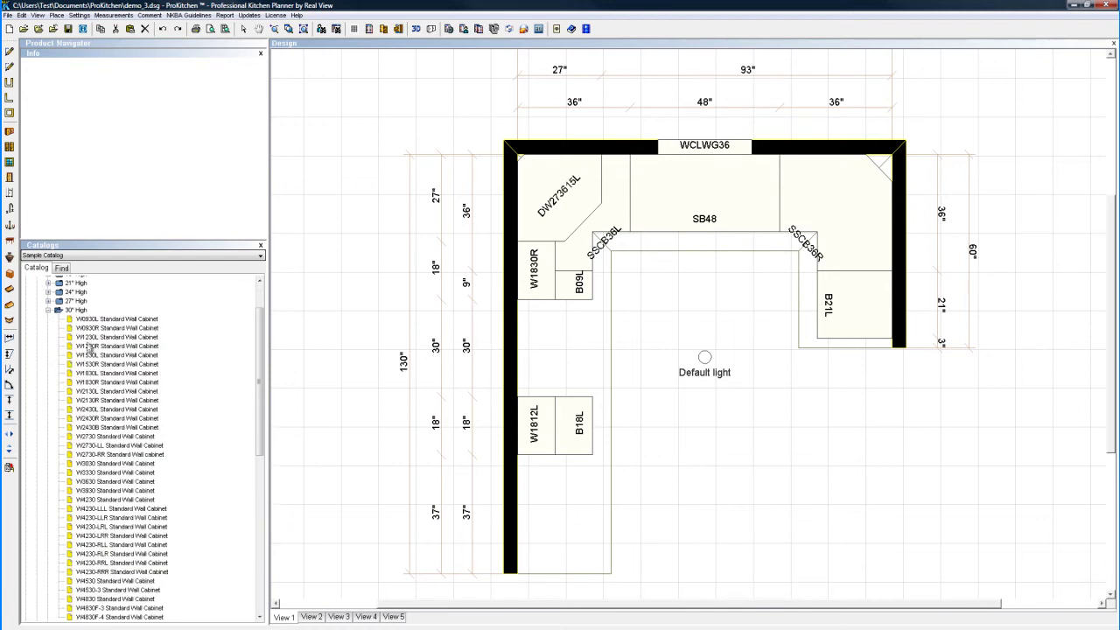
{"action": "left_click_drag", "start_coordinate": [88, 355], "coordinate": [624, 172]}
{"action": "left_click_drag", "start_coordinate": [118, 364], "coordinate": [753, 195]}
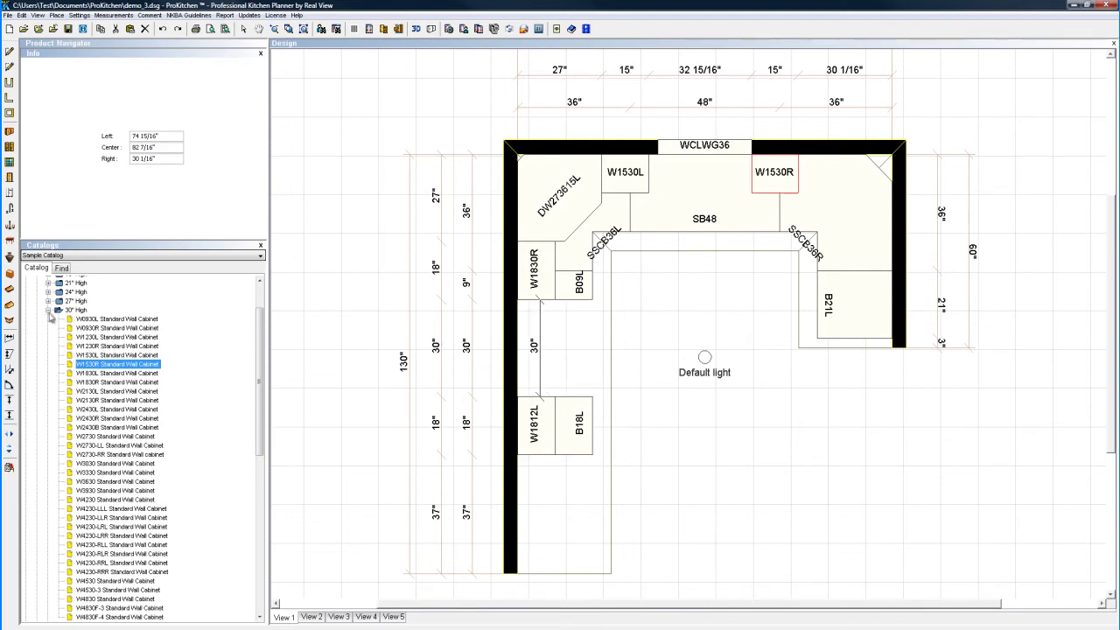
Step: Place a W3018 wall cabinet on the left wall between W1830R and W1812L
{"action": "left_click", "coordinate": [48, 310]}
{"action": "scroll", "coordinate": [99, 347], "scroll_direction": "up", "scroll_amount": 5}
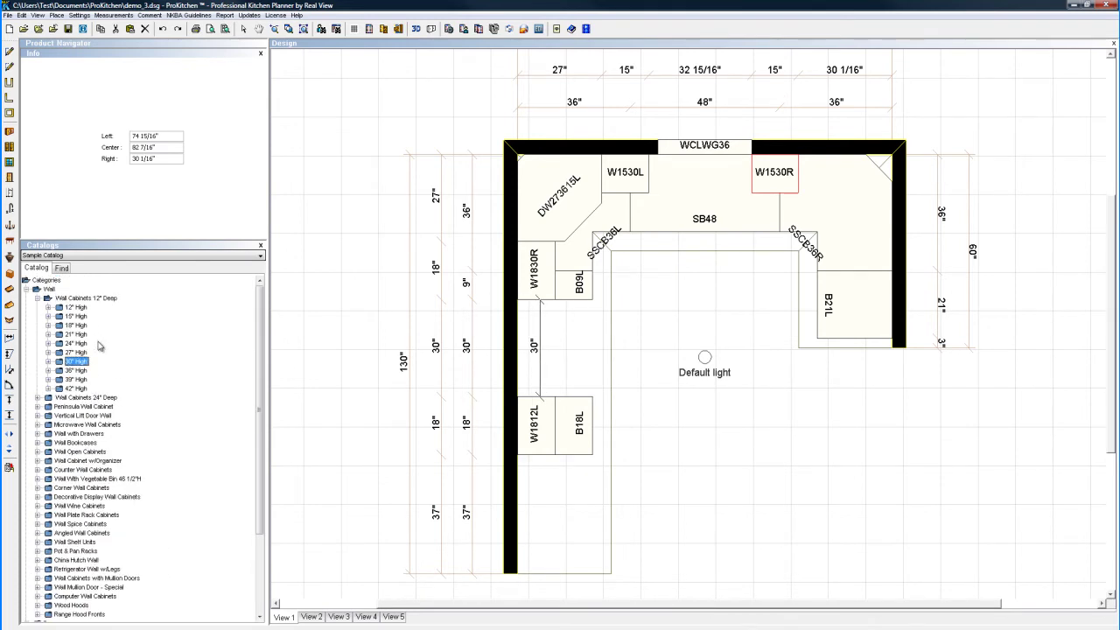
{"action": "left_click", "coordinate": [49, 325]}
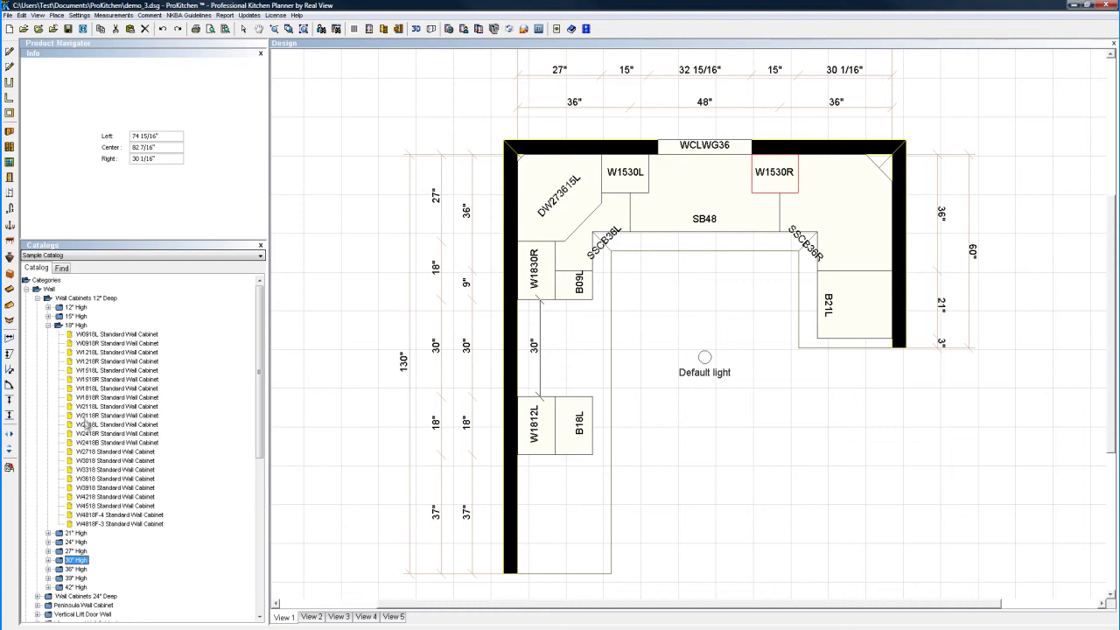
{"action": "left_click_drag", "start_coordinate": [88, 460], "coordinate": [541, 366]}
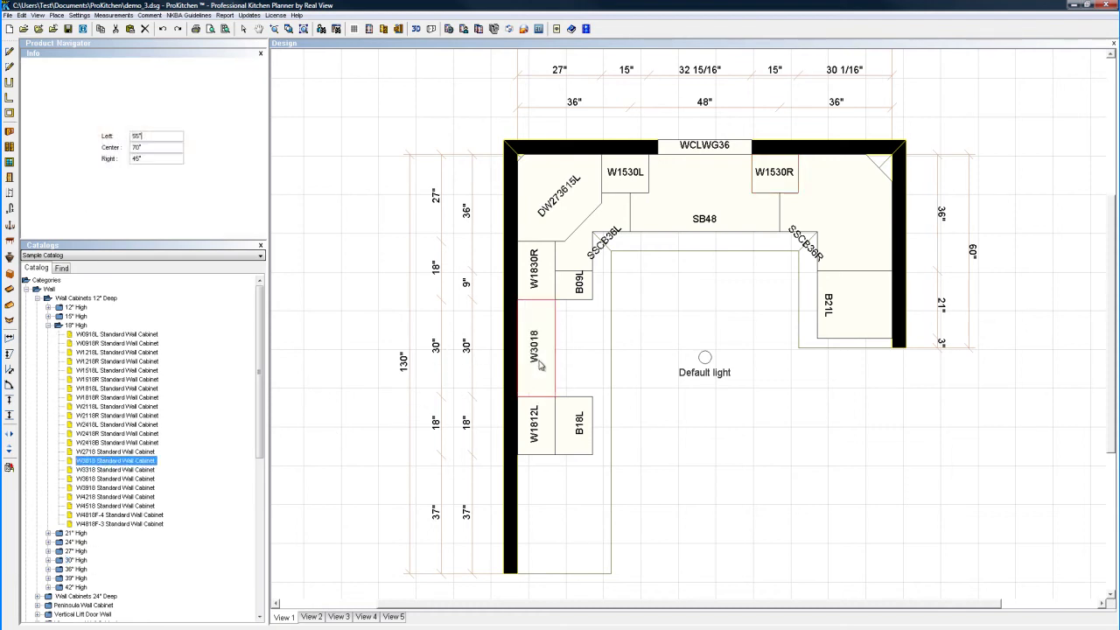
Step: Place the 21"-high W3321 wall cabinet at the bottom of the left wall
{"action": "left_click", "coordinate": [48, 325]}
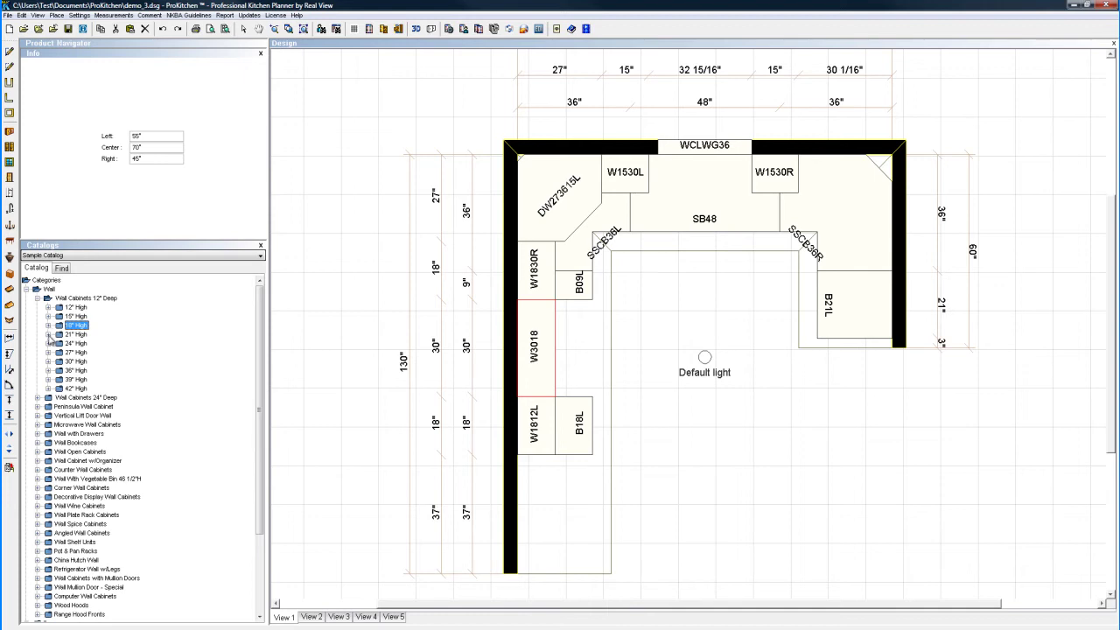
{"action": "left_click", "coordinate": [49, 334]}
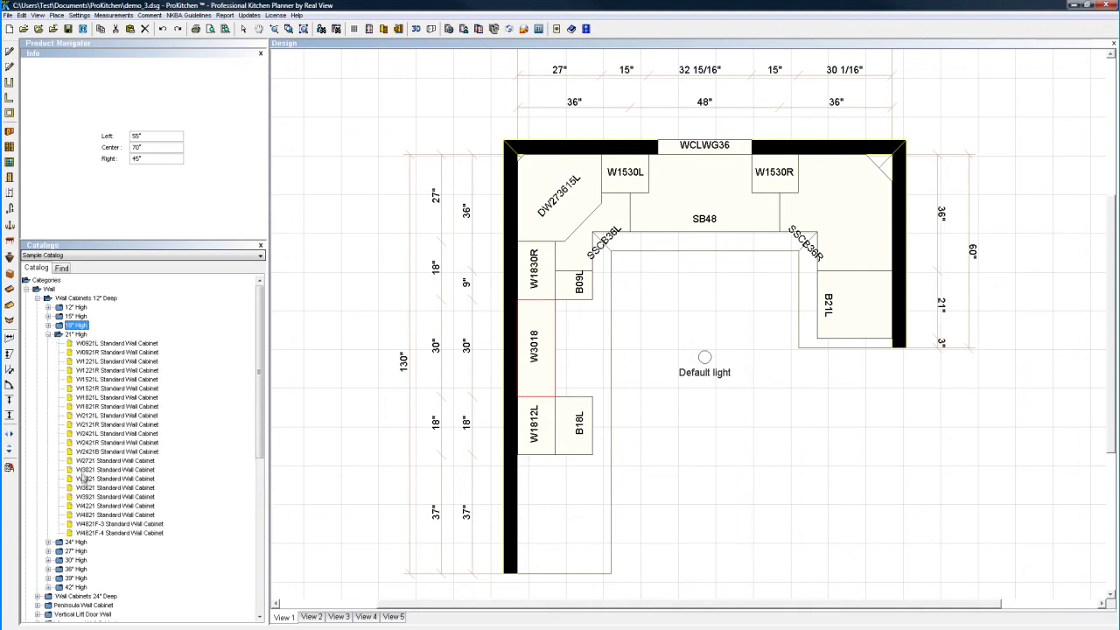
{"action": "left_click_drag", "start_coordinate": [82, 479], "coordinate": [530, 527]}
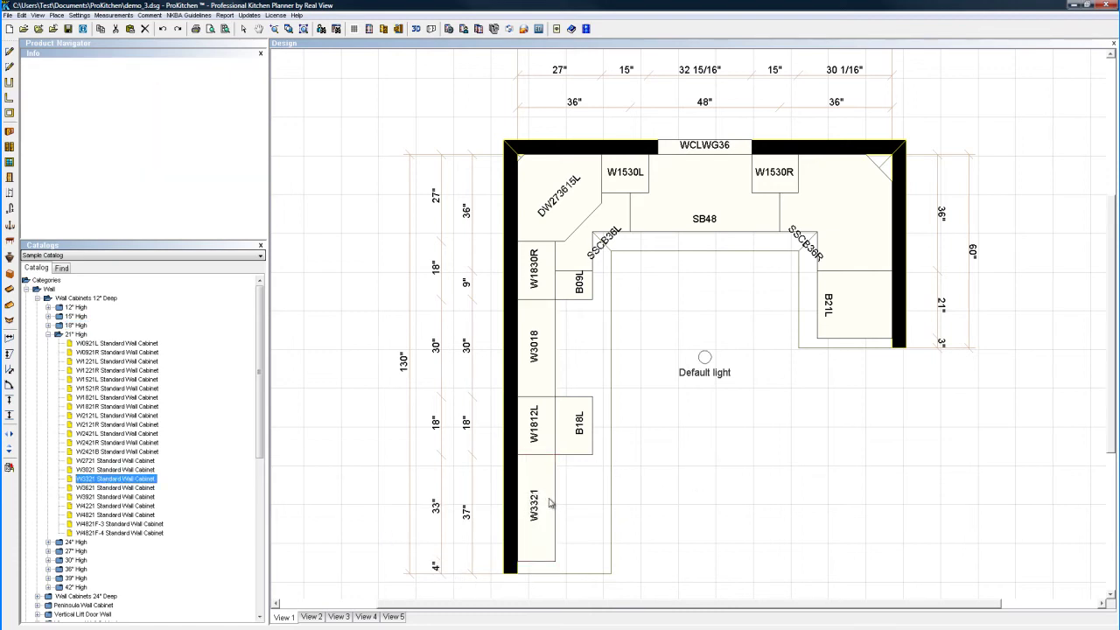
Step: Change the W3321 cabinet's Top value from 12" to 6"
{"action": "right_click", "coordinate": [550, 503]}
{"action": "mouse_move", "coordinate": [575, 517]}
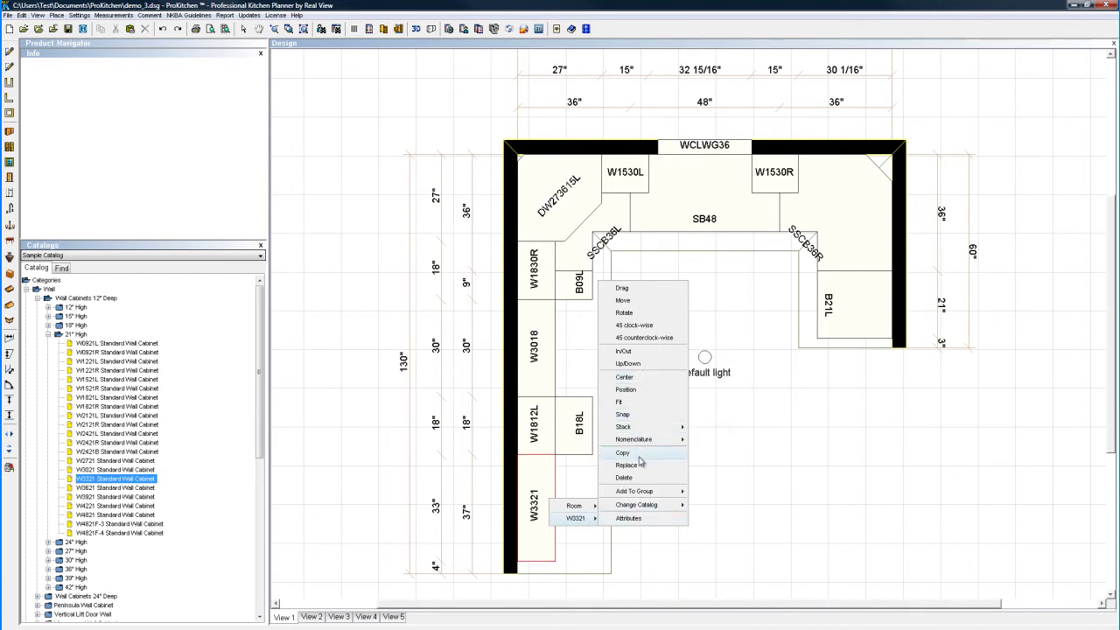
{"action": "left_click", "coordinate": [628, 363]}
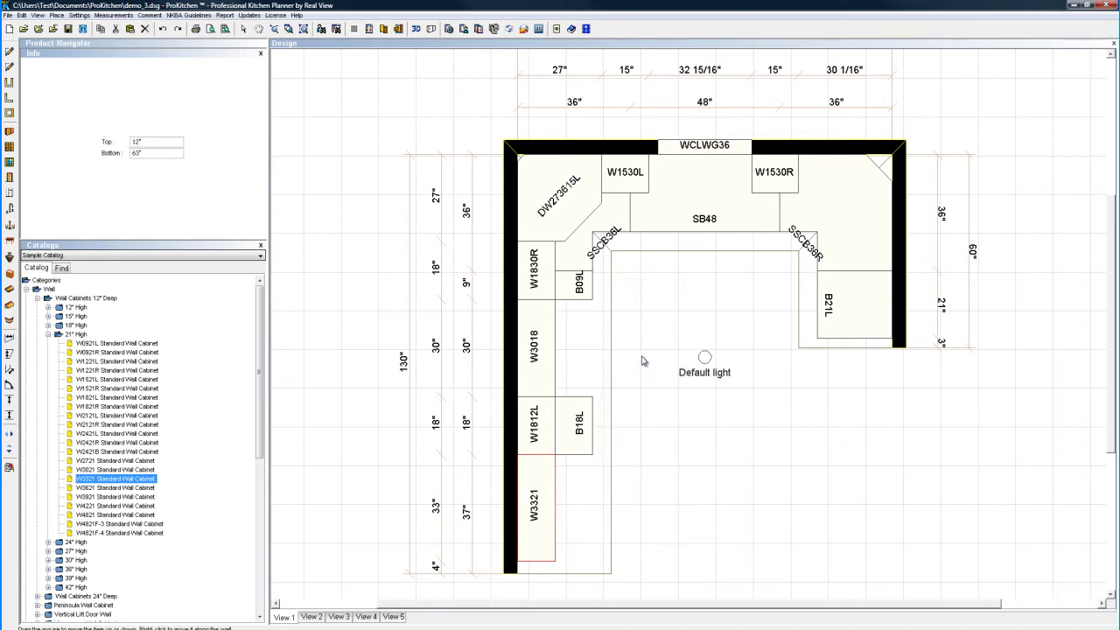
{"action": "left_click_drag", "start_coordinate": [150, 142], "coordinate": [105, 143]}
{"action": "type", "text": "6"}
{"action": "key", "text": "Return"}
{"action": "left_click", "coordinate": [674, 447]}
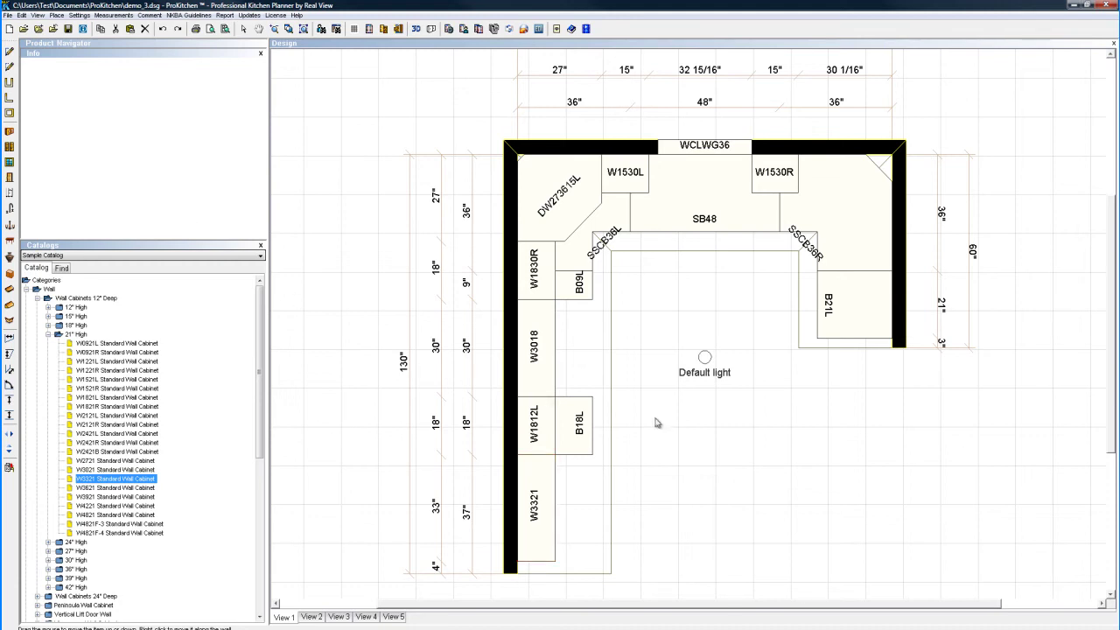
Step: Collapse the 21" High group and expand the 36" High wall cabinets in the Catalog
{"action": "left_click", "coordinate": [48, 334]}
{"action": "left_click", "coordinate": [37, 298]}
{"action": "left_click", "coordinate": [38, 298]}
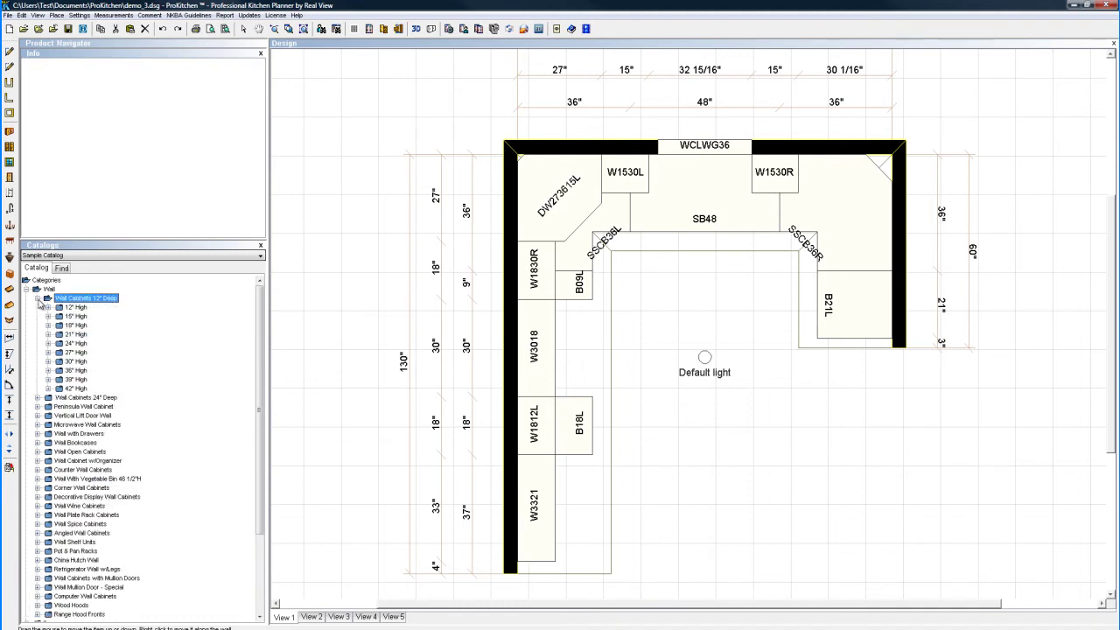
{"action": "left_click", "coordinate": [48, 371]}
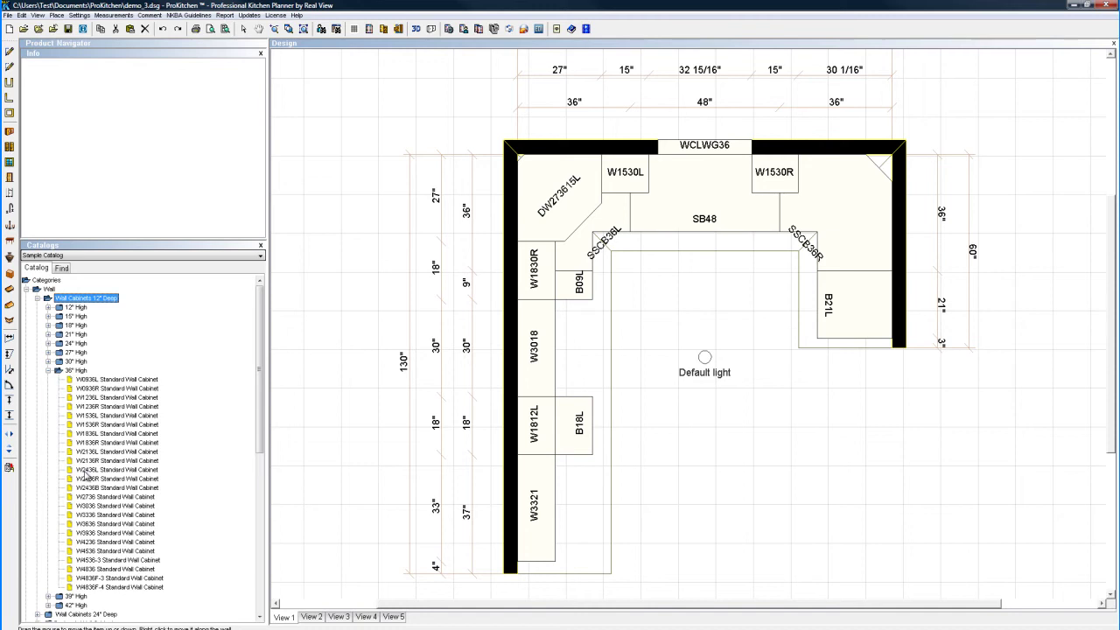
Step: Place a W2736 wall cabinet in the top-right corner and slide W1530R against it
{"action": "left_click", "coordinate": [81, 497]}
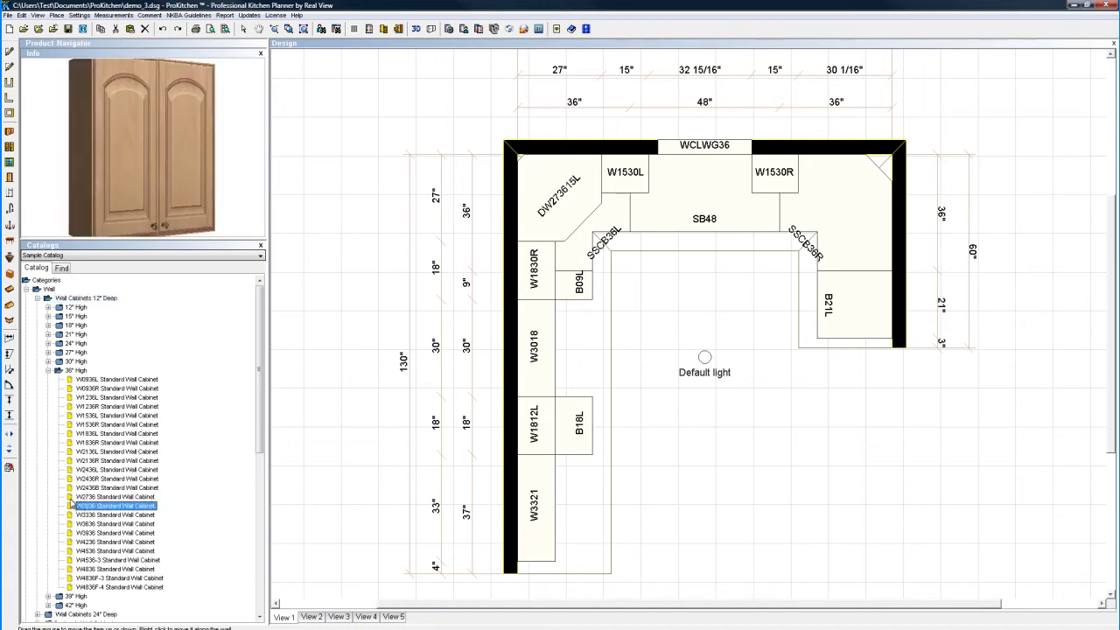
{"action": "left_click", "coordinate": [831, 206]}
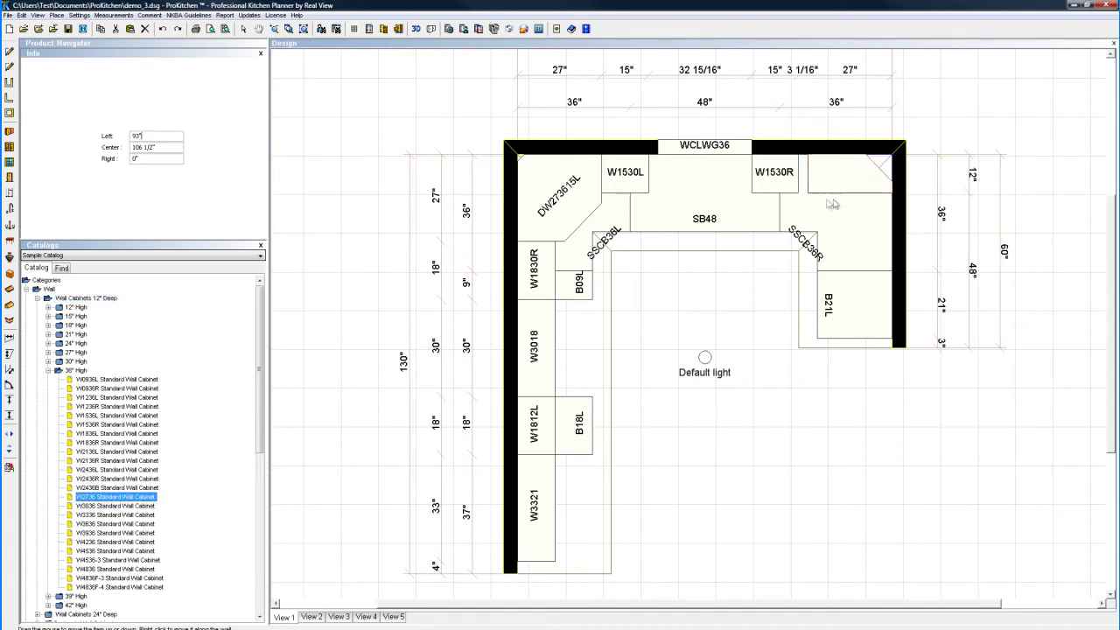
{"action": "left_click", "coordinate": [749, 278]}
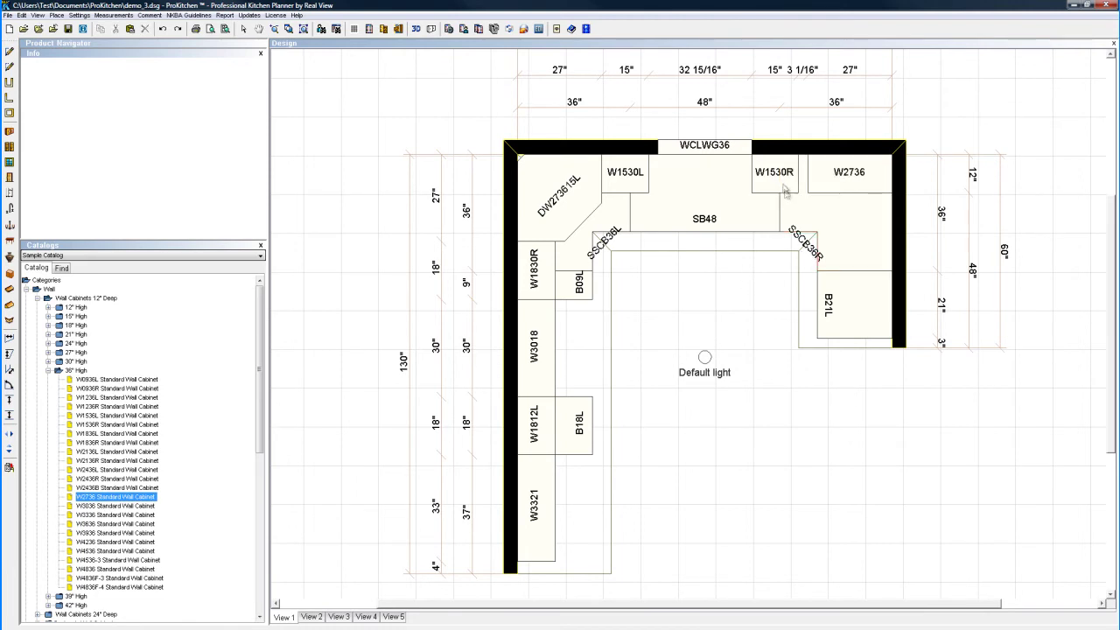
{"action": "left_click_drag", "start_coordinate": [783, 184], "coordinate": [827, 183]}
{"action": "left_click", "coordinate": [739, 303]}
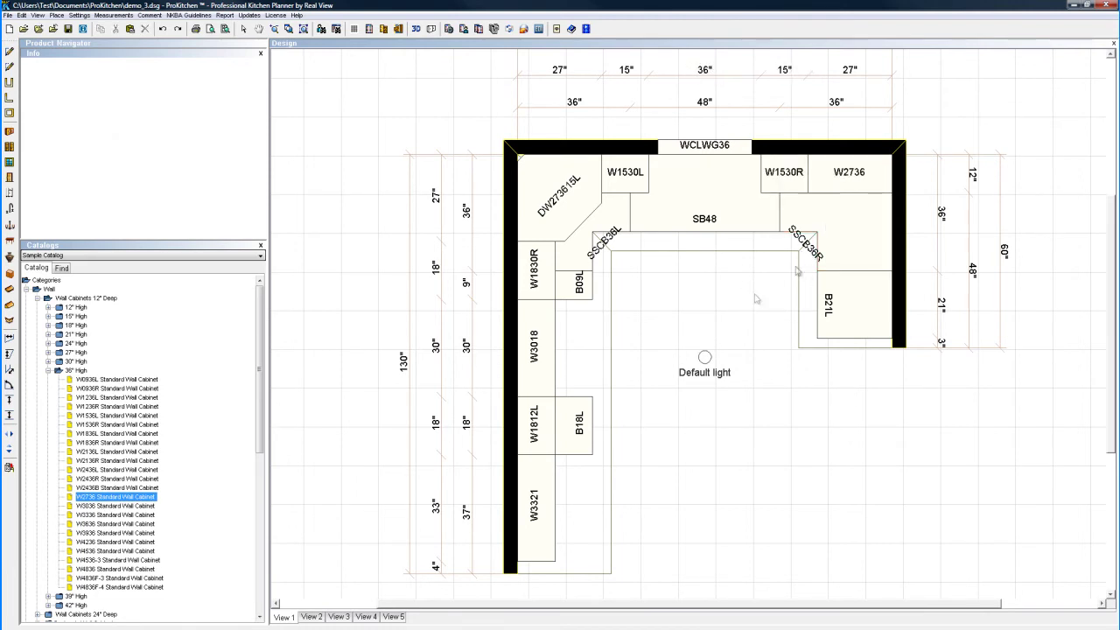
Step: Set the W2736 cabinet's Top value to 6"
{"action": "right_click", "coordinate": [834, 183]}
{"action": "mouse_move", "coordinate": [866, 203]}
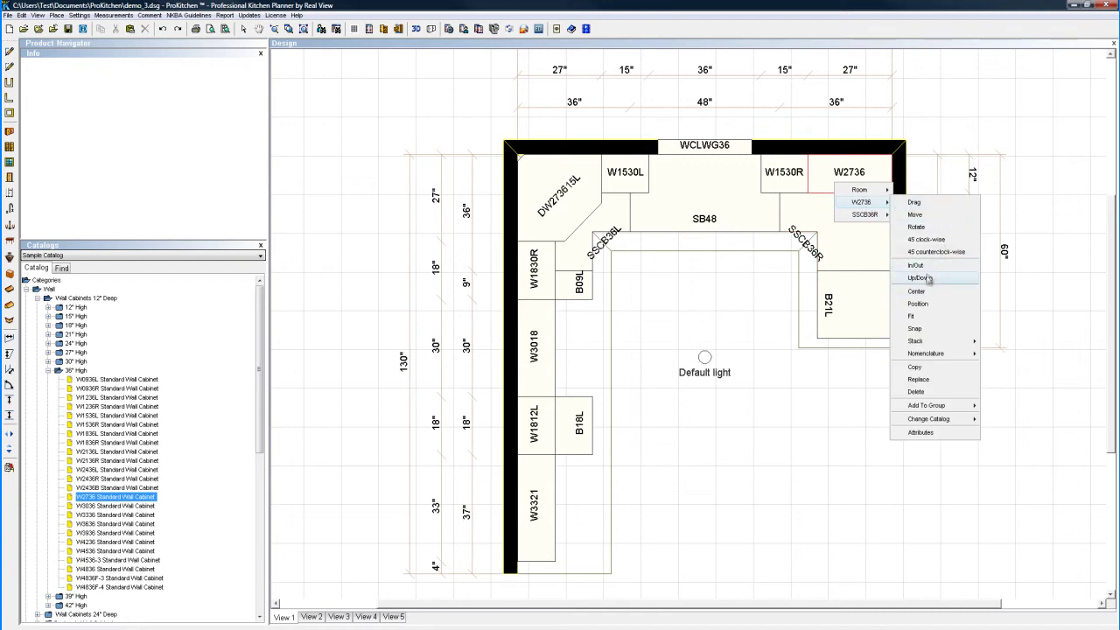
{"action": "left_click", "coordinate": [925, 278]}
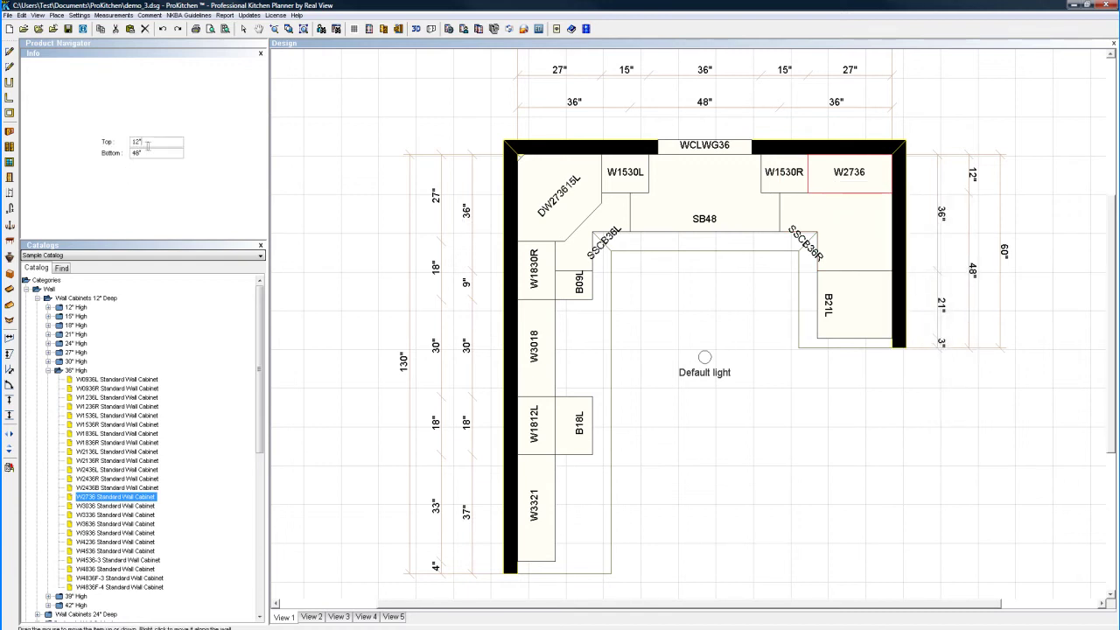
{"action": "left_click_drag", "start_coordinate": [147, 144], "coordinate": [118, 146]}
{"action": "key", "text": "Return"}
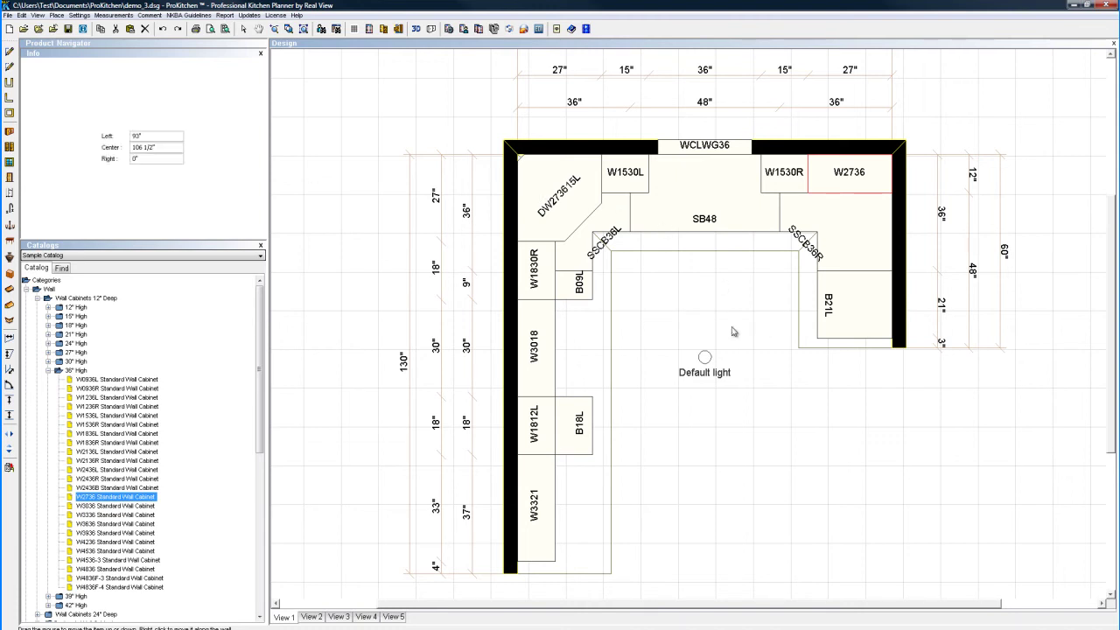
{"action": "left_click", "coordinate": [712, 317]}
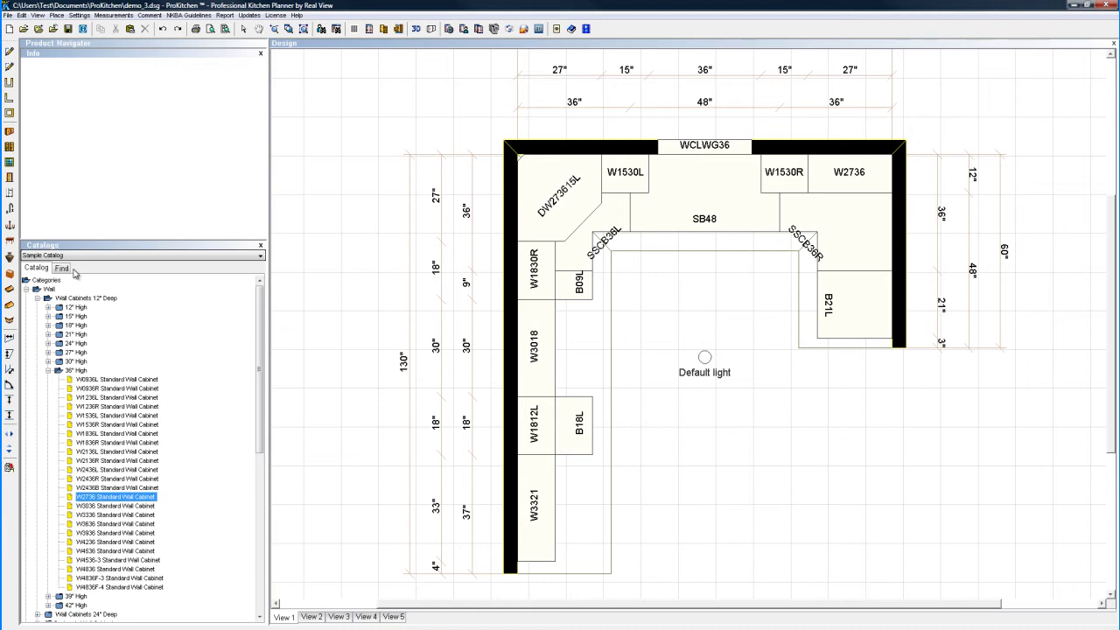
Step: Place the RNG-EFS30-2 white electric range on the left wall at the W3018 position
{"action": "left_click", "coordinate": [11, 191]}
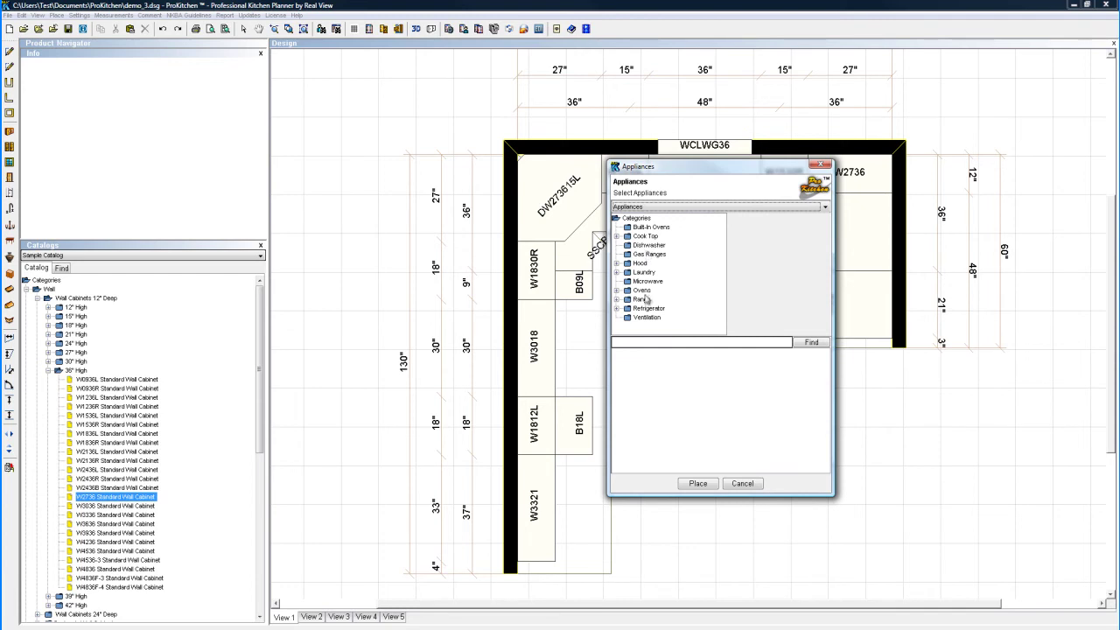
{"action": "left_click", "coordinate": [617, 300]}
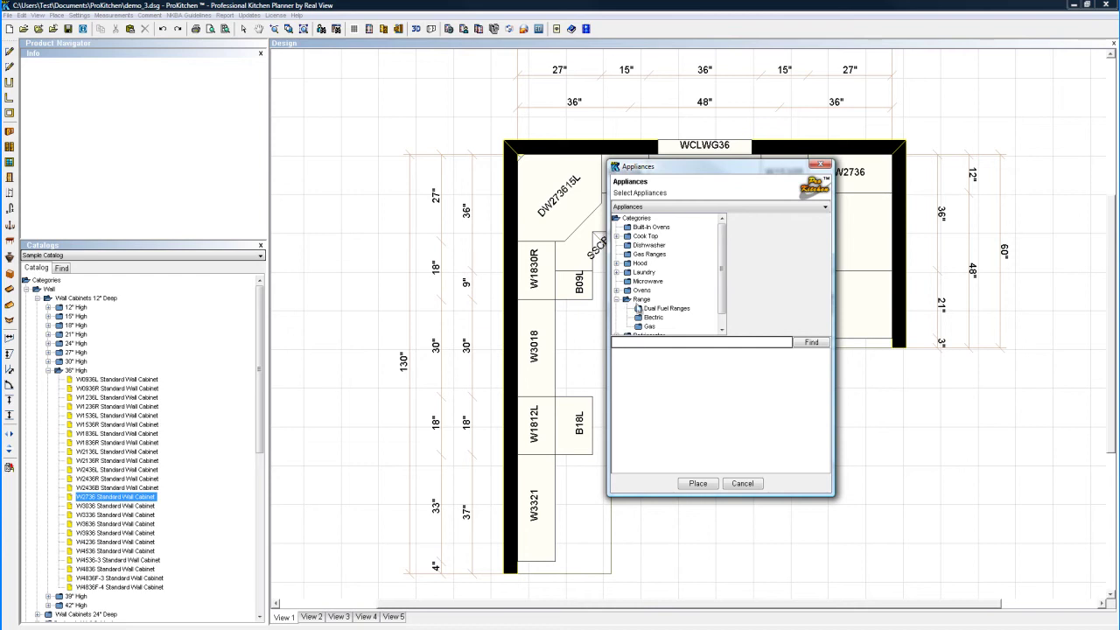
{"action": "left_click", "coordinate": [652, 317]}
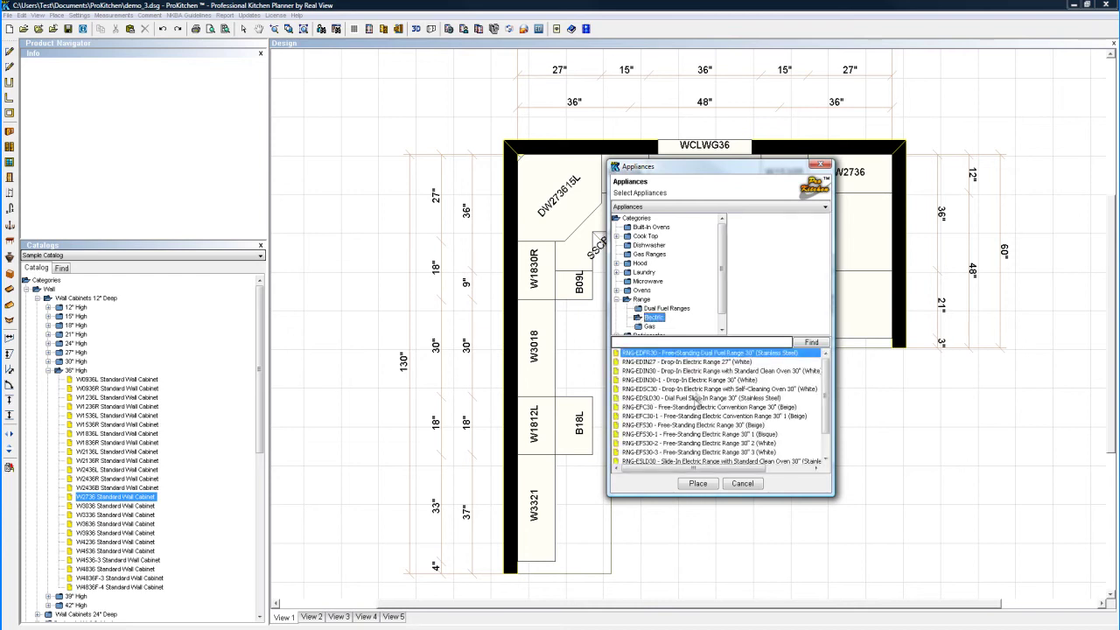
{"action": "left_click", "coordinate": [684, 443]}
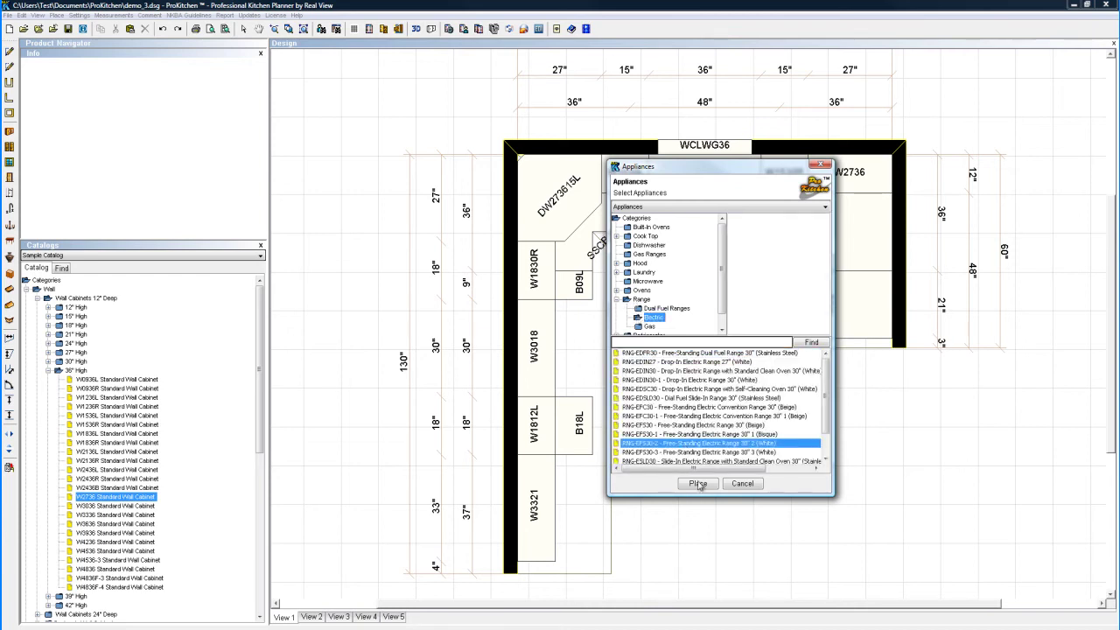
{"action": "left_click", "coordinate": [697, 483]}
{"action": "left_click", "coordinate": [556, 368]}
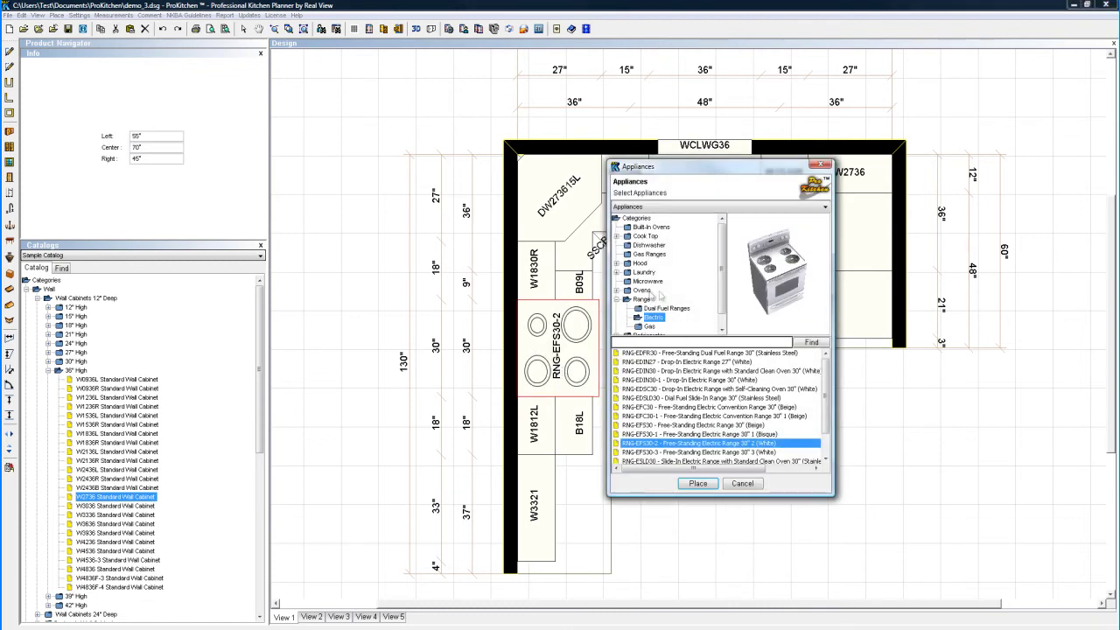
{"action": "left_click", "coordinate": [616, 300]}
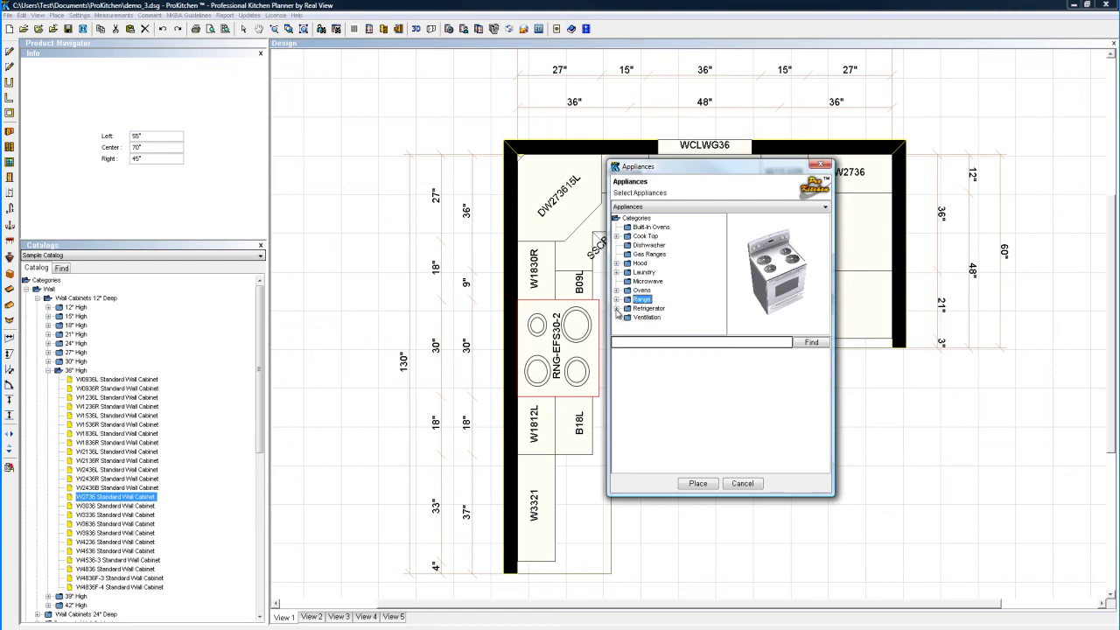
Step: Place the RFG-BFR-L bottom-freezer refrigerator at the end of the left wall, below B18L
{"action": "left_click", "coordinate": [617, 309]}
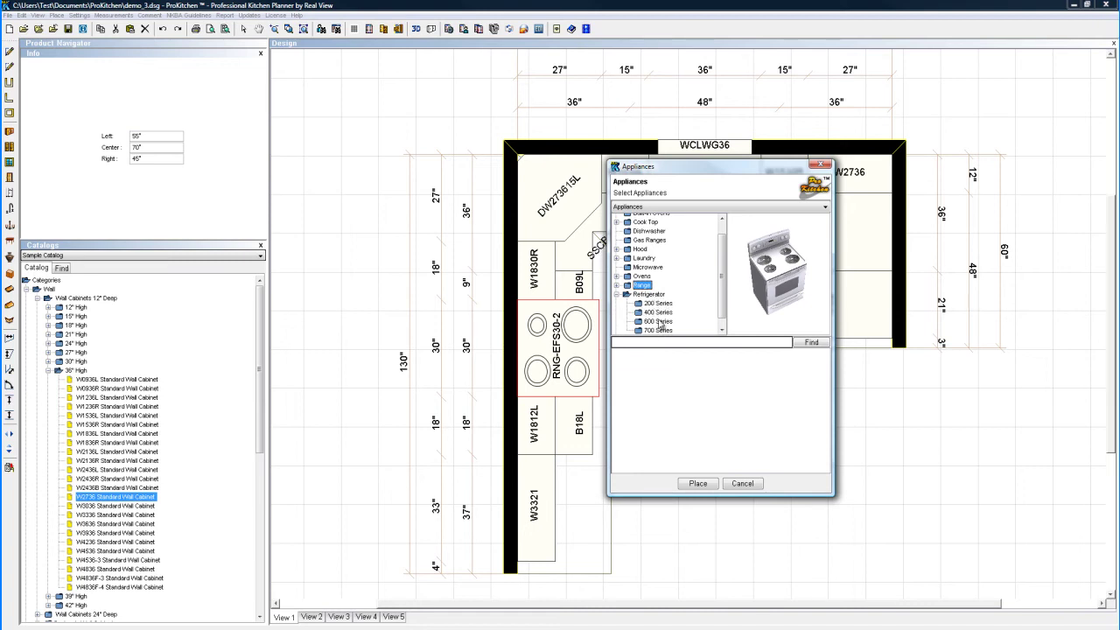
{"action": "left_click", "coordinate": [658, 321]}
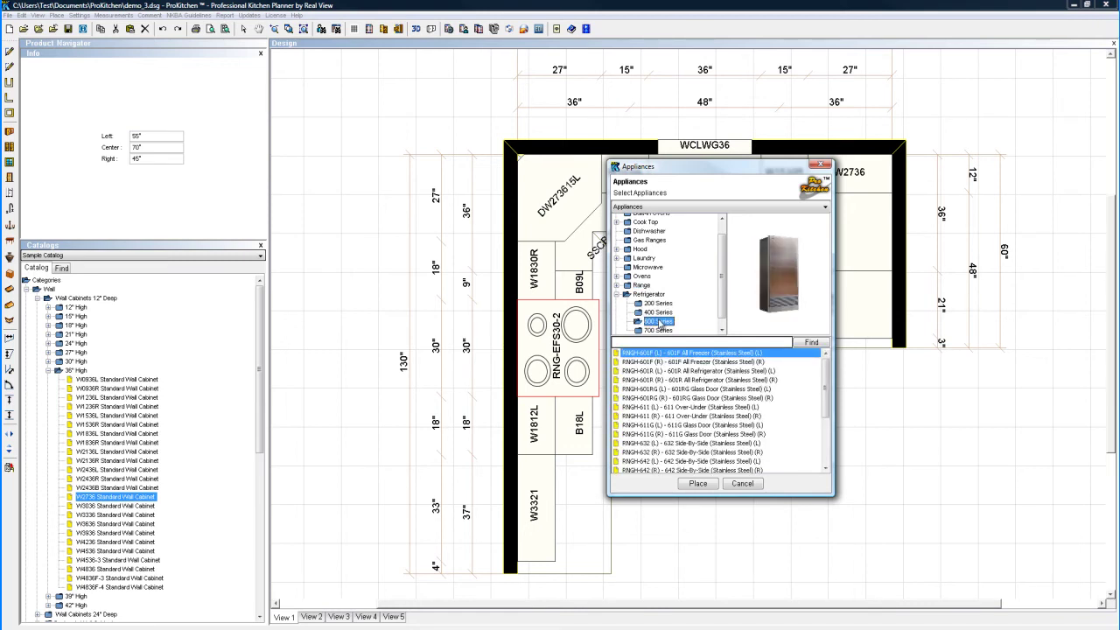
{"action": "left_click", "coordinate": [617, 293]}
{"action": "left_click", "coordinate": [639, 308]}
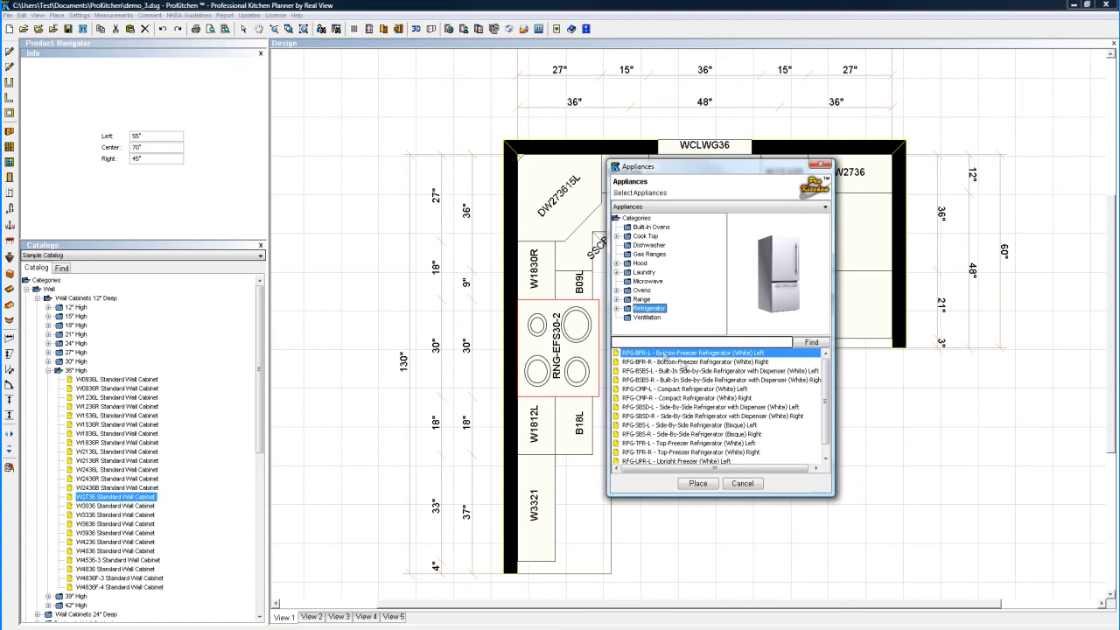
{"action": "left_click", "coordinate": [700, 484]}
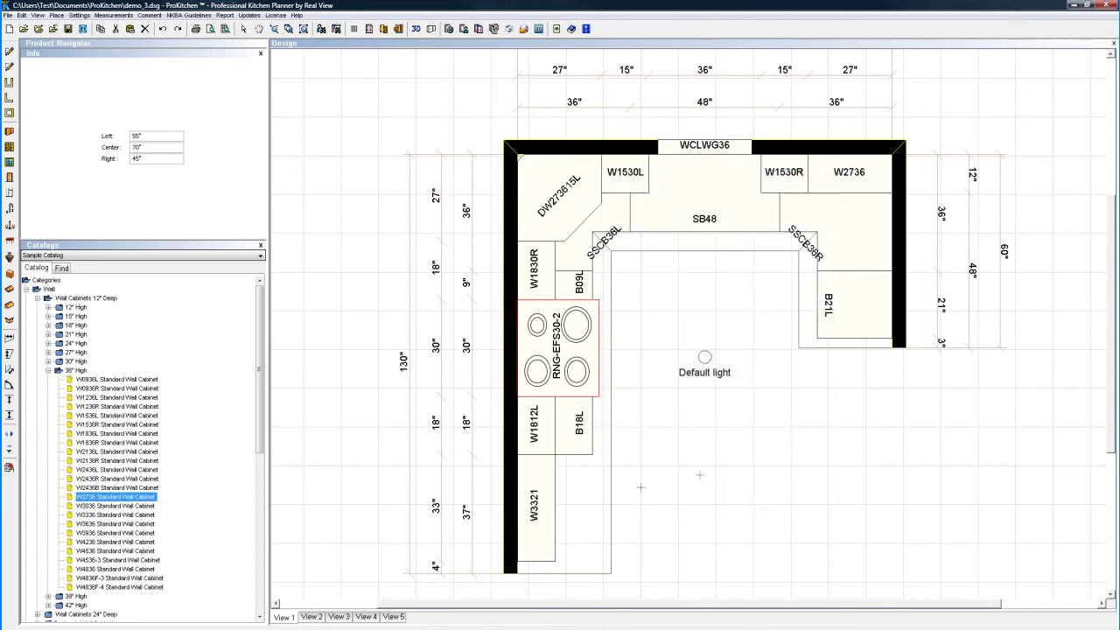
{"action": "left_click", "coordinate": [569, 529]}
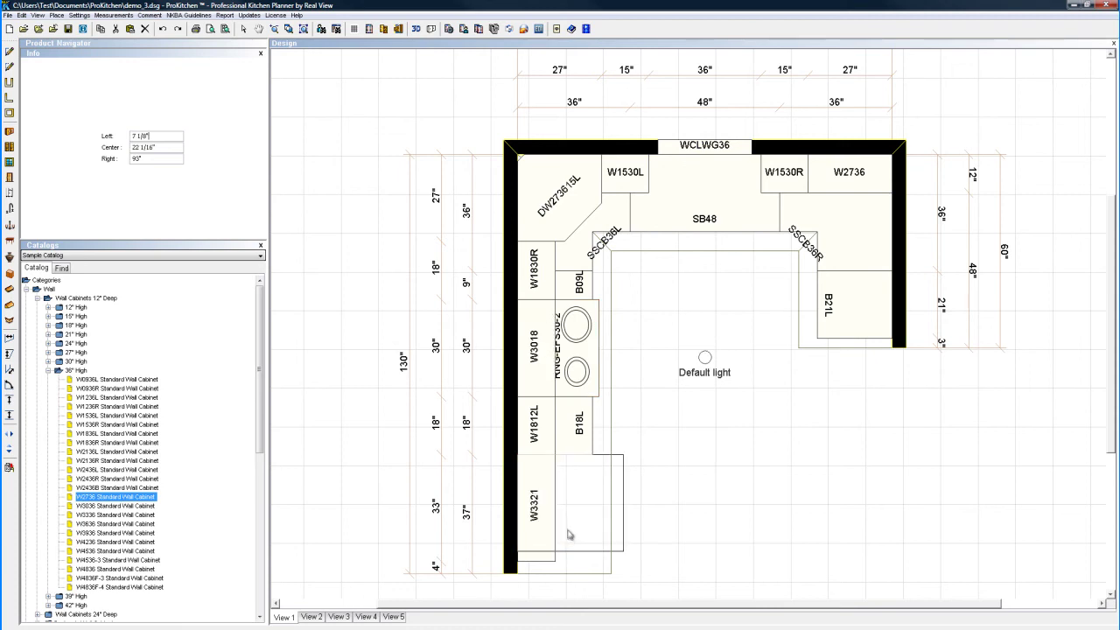
{"action": "left_click_drag", "start_coordinate": [568, 550], "coordinate": [572, 559]}
{"action": "double_click", "coordinate": [570, 560]}
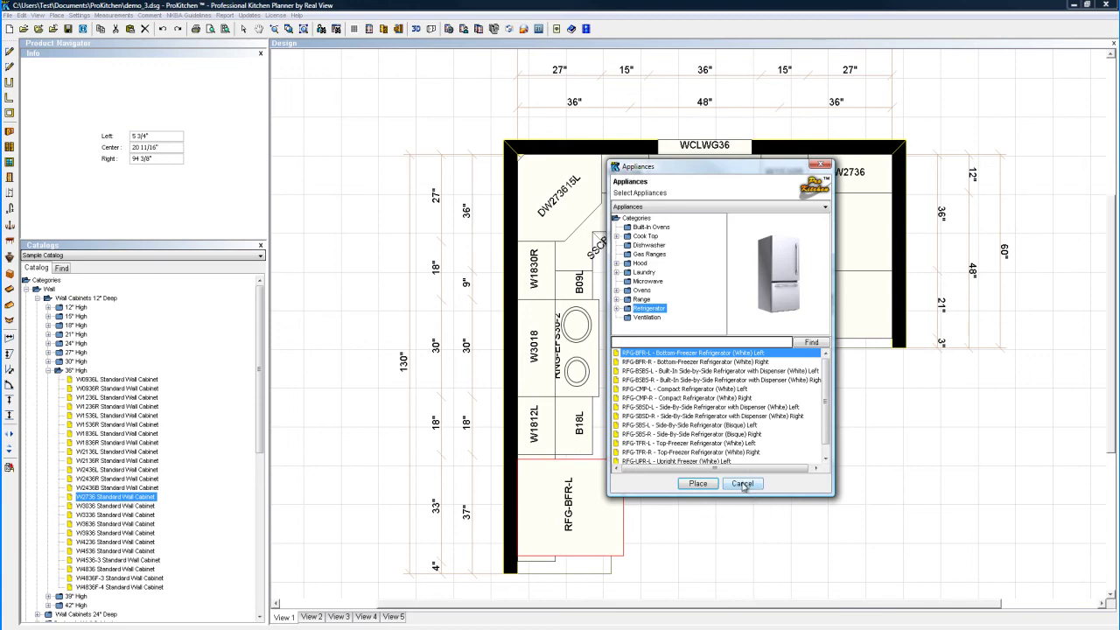
{"action": "left_click", "coordinate": [741, 484]}
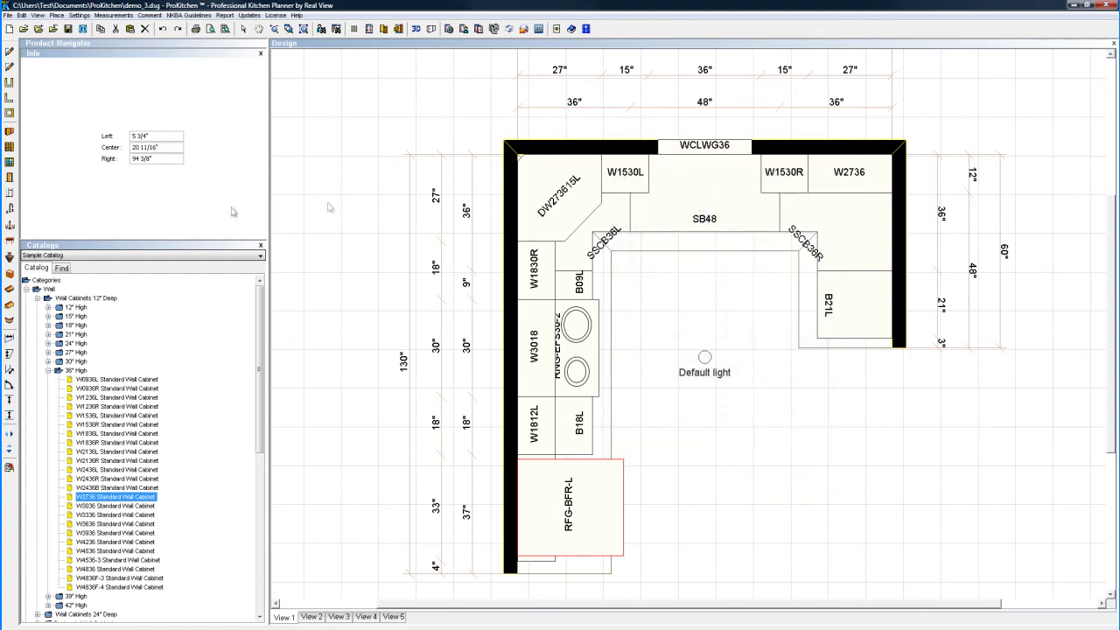
Step: Place the 2BSRS-03 two-basin kitchen sink over the SB48 sink base
{"action": "left_click", "coordinate": [10, 208]}
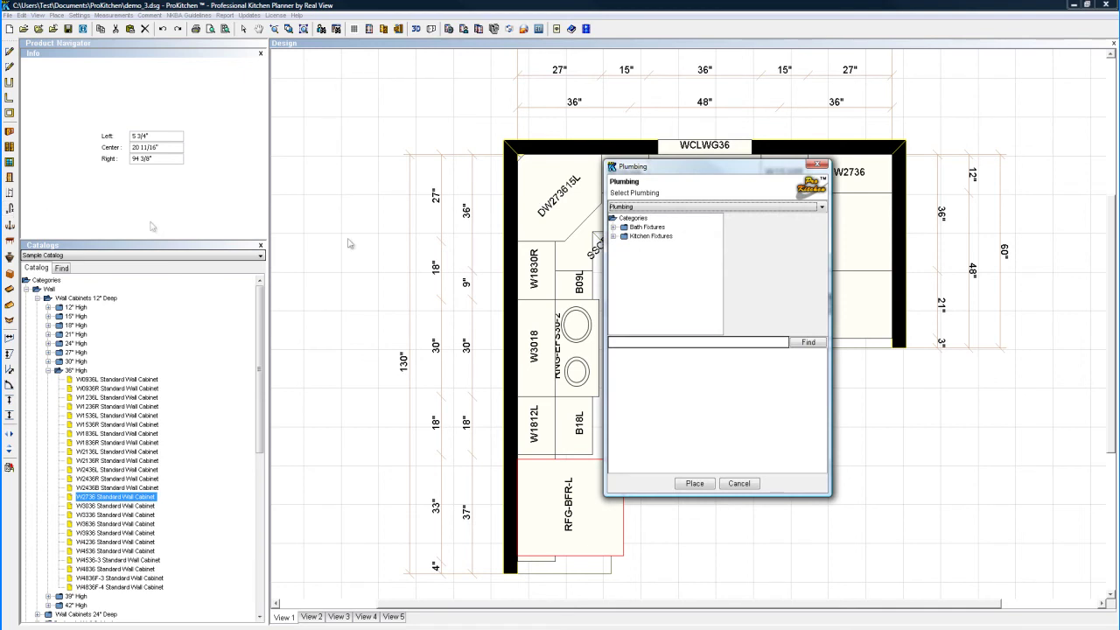
{"action": "left_click", "coordinate": [613, 228]}
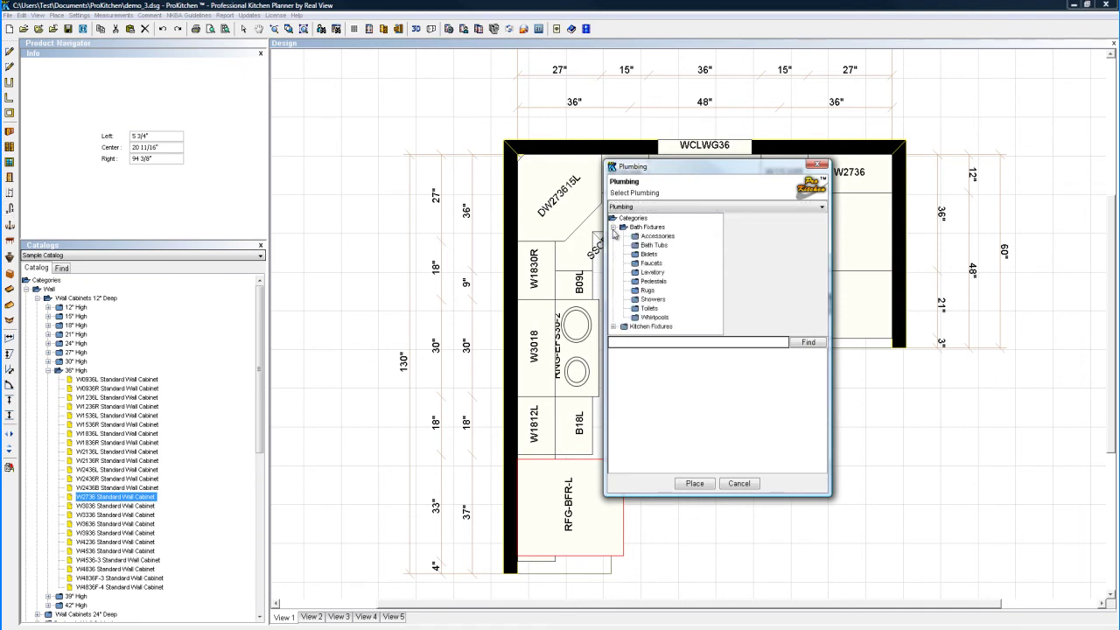
{"action": "left_click", "coordinate": [613, 227]}
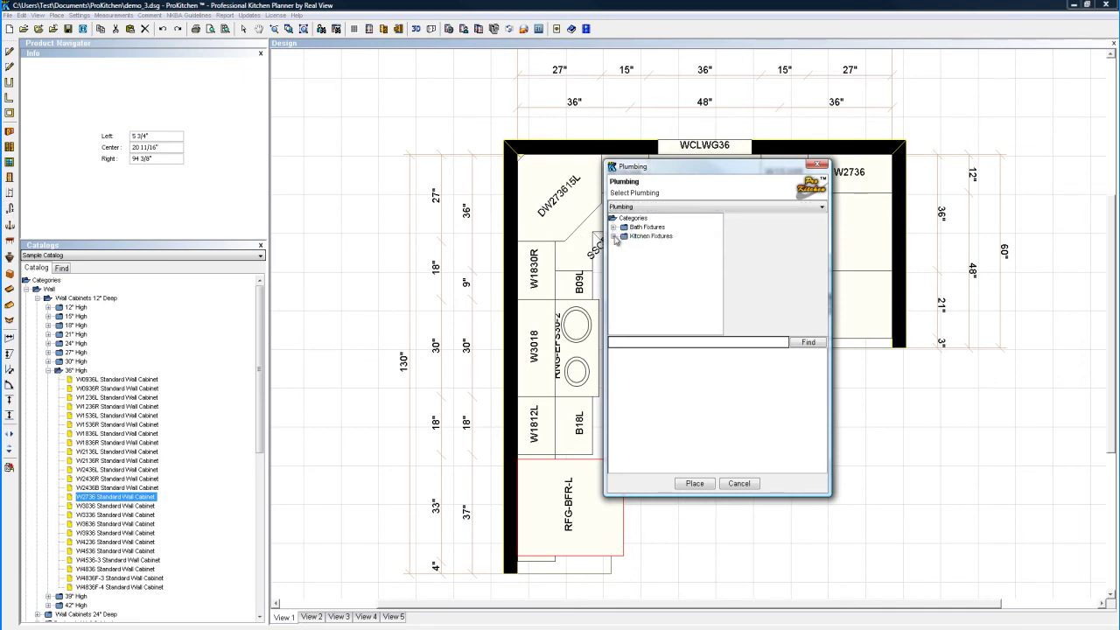
{"action": "left_click", "coordinate": [613, 236]}
{"action": "left_click", "coordinate": [624, 255]}
{"action": "left_click", "coordinate": [662, 272]}
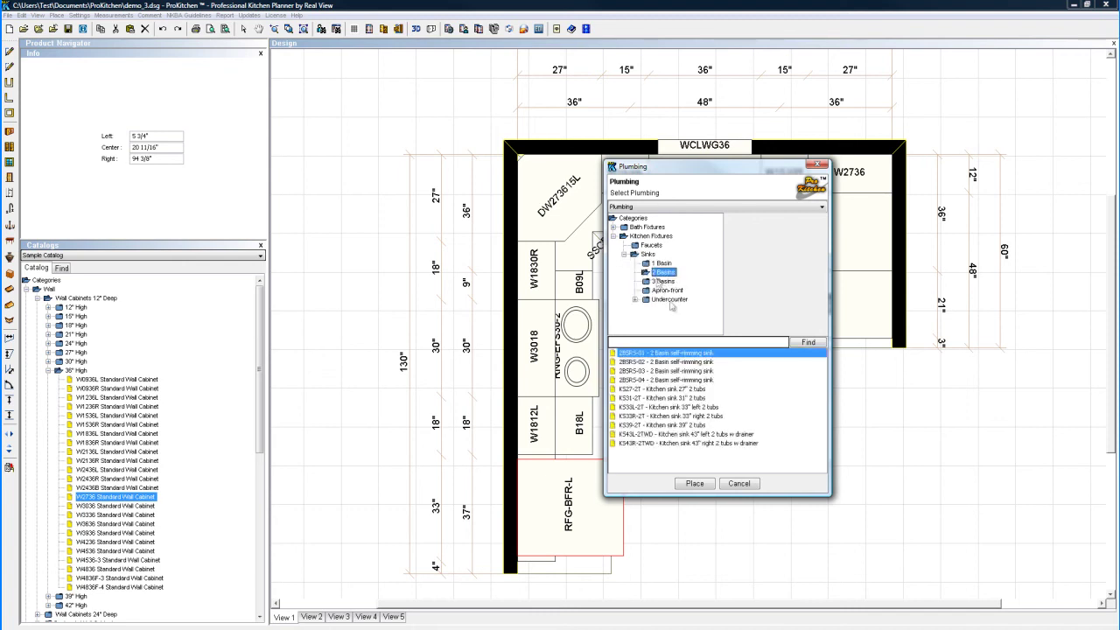
{"action": "left_click", "coordinate": [664, 371]}
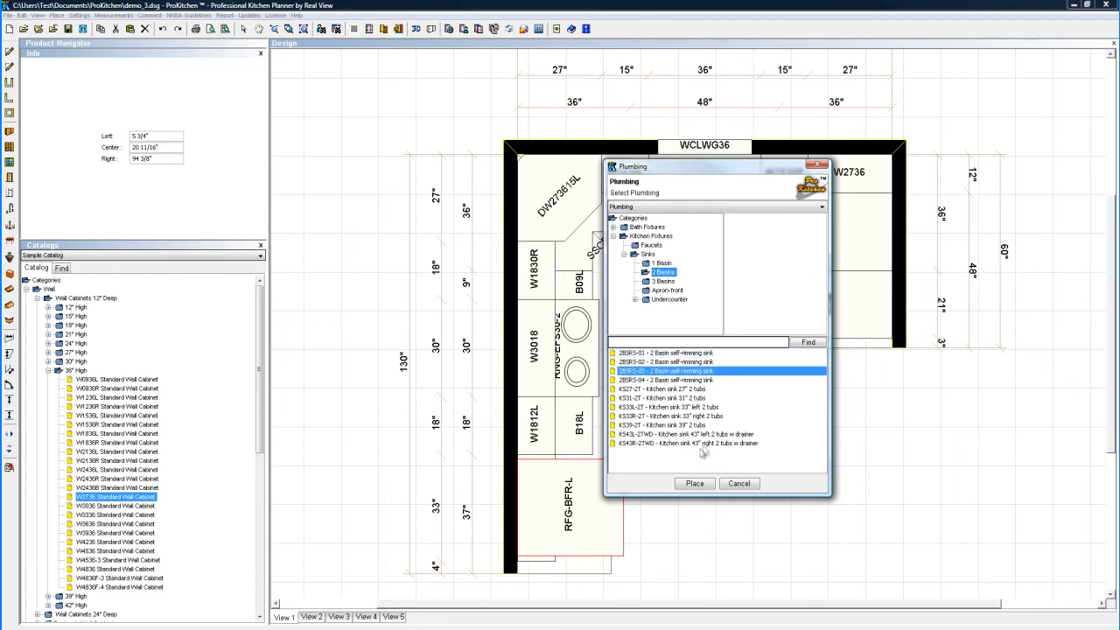
{"action": "left_click", "coordinate": [695, 482]}
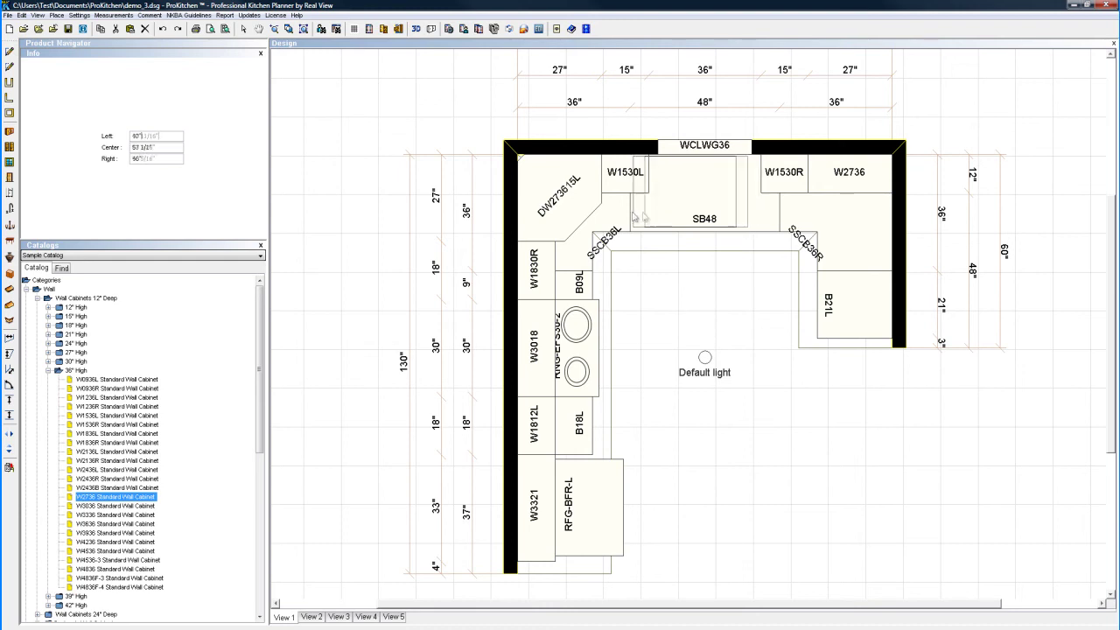
{"action": "left_click", "coordinate": [631, 217]}
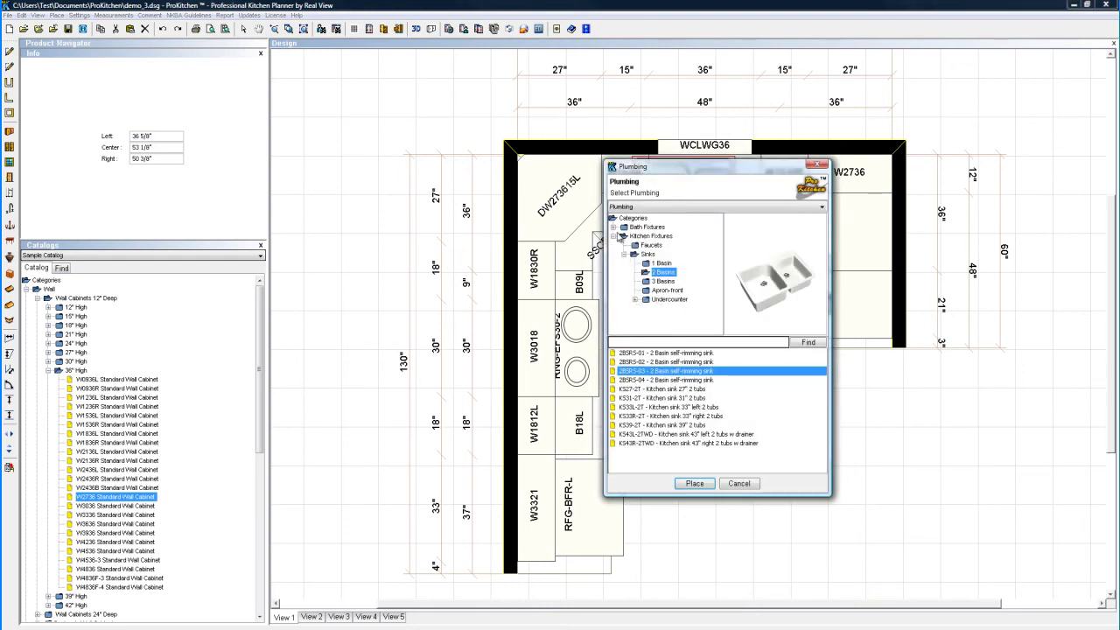
Step: Add a KF-02 kitchen faucet at the sink's back edge
{"action": "left_click", "coordinate": [636, 246]}
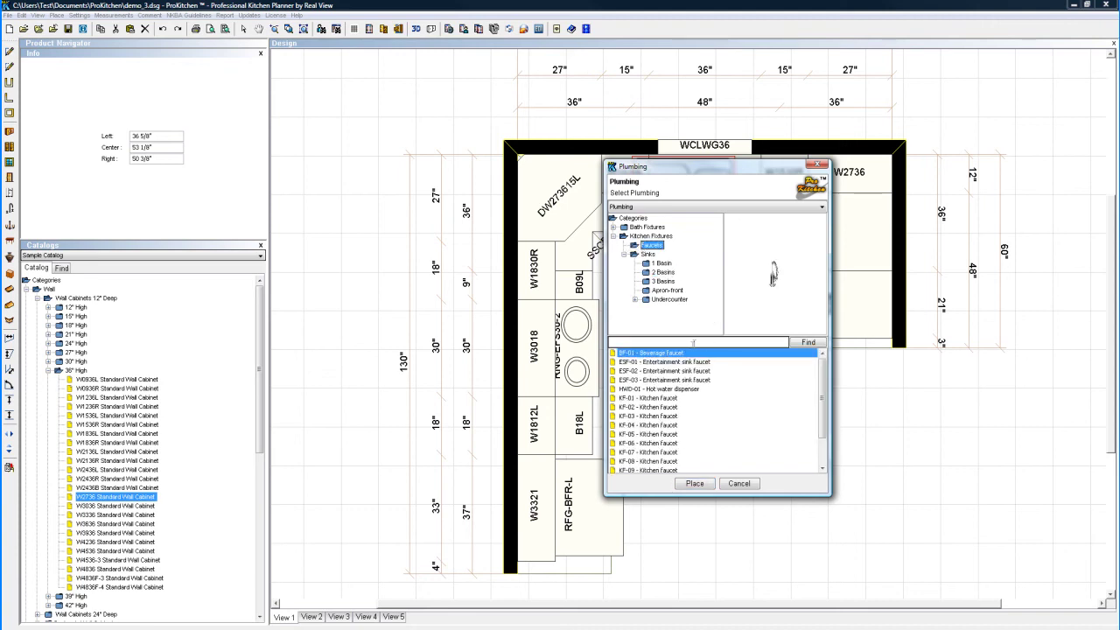
{"action": "left_click", "coordinate": [658, 408]}
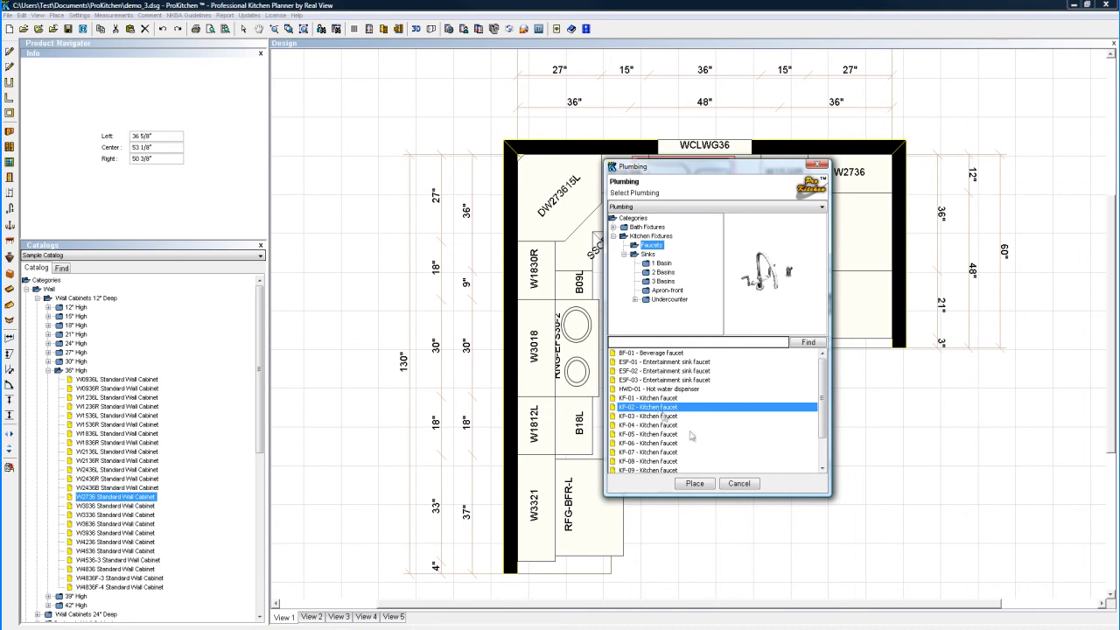
{"action": "left_click", "coordinate": [693, 483]}
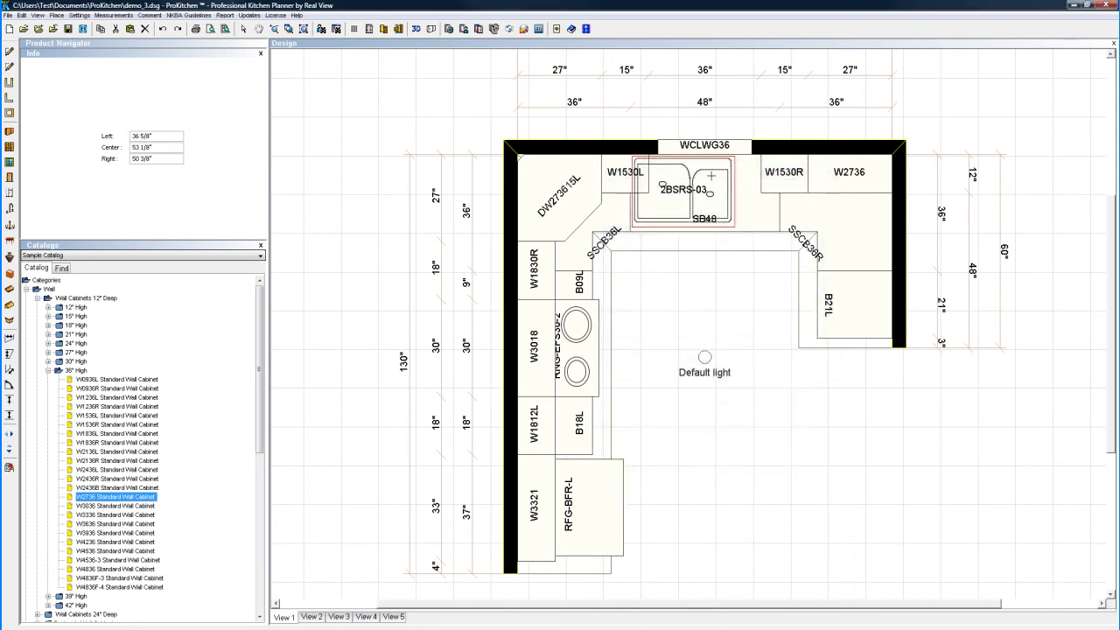
{"action": "left_click", "coordinate": [687, 175]}
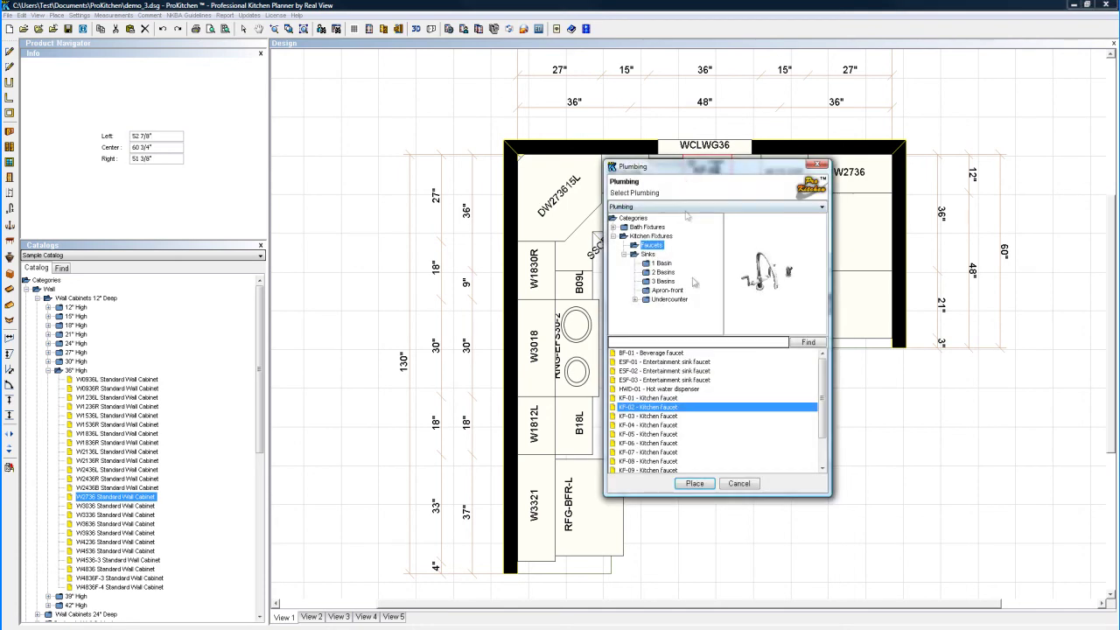
{"action": "left_click", "coordinate": [739, 483]}
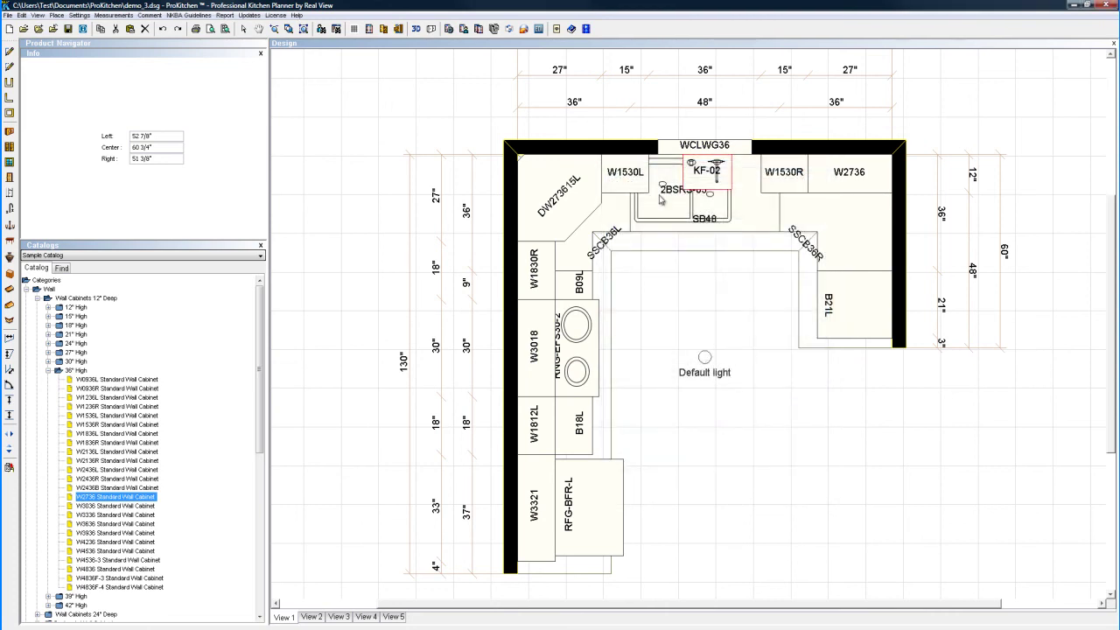
Step: Center the 2BSRS-03 two-basin sink within the SB48 sink base
{"action": "right_click", "coordinate": [663, 203]}
{"action": "mouse_move", "coordinate": [692, 235]}
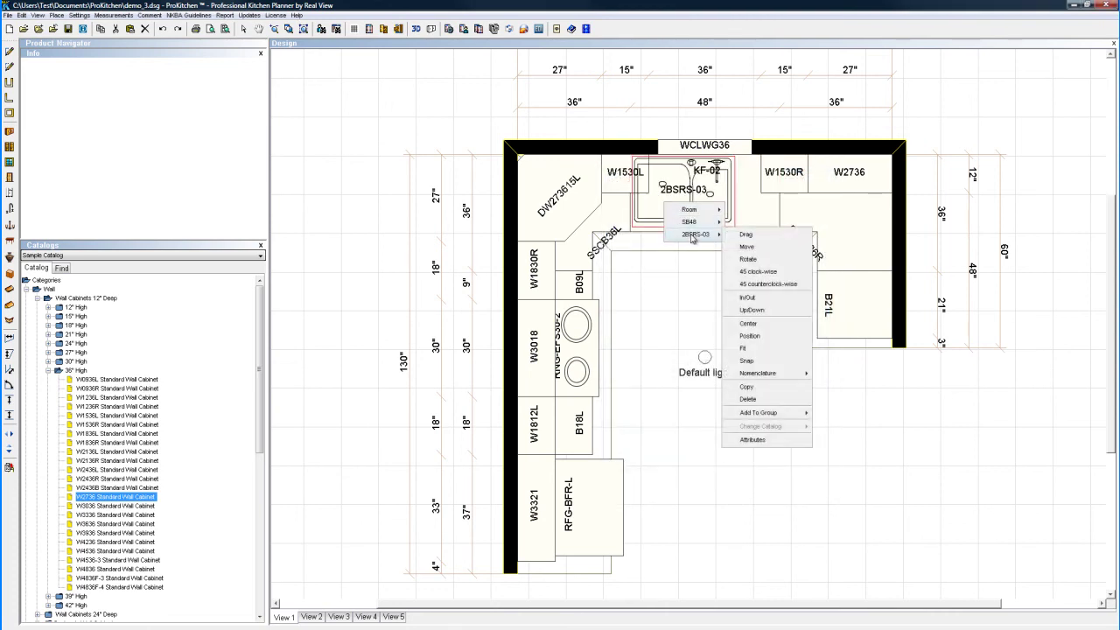
{"action": "key", "text": "Escape"}
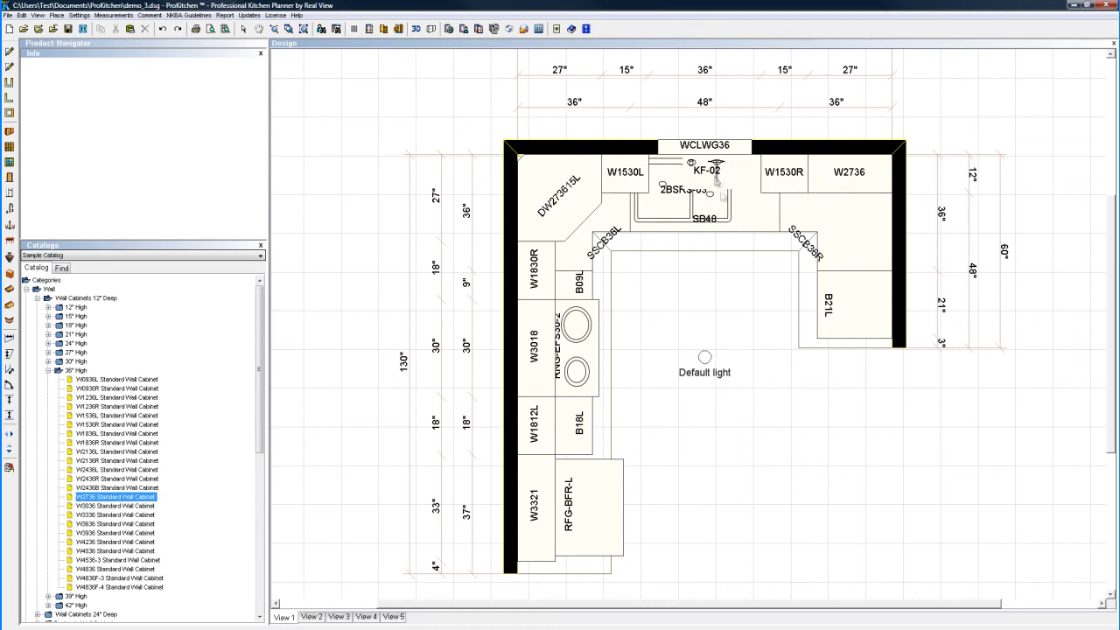
{"action": "right_click", "coordinate": [715, 172]}
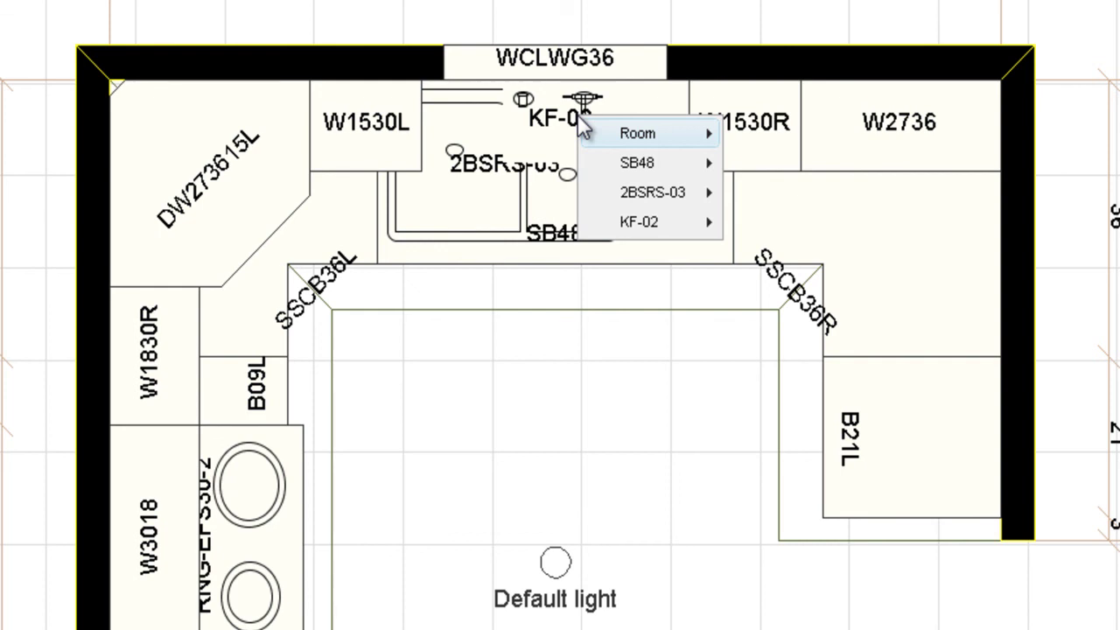
{"action": "mouse_move", "coordinate": [645, 167]}
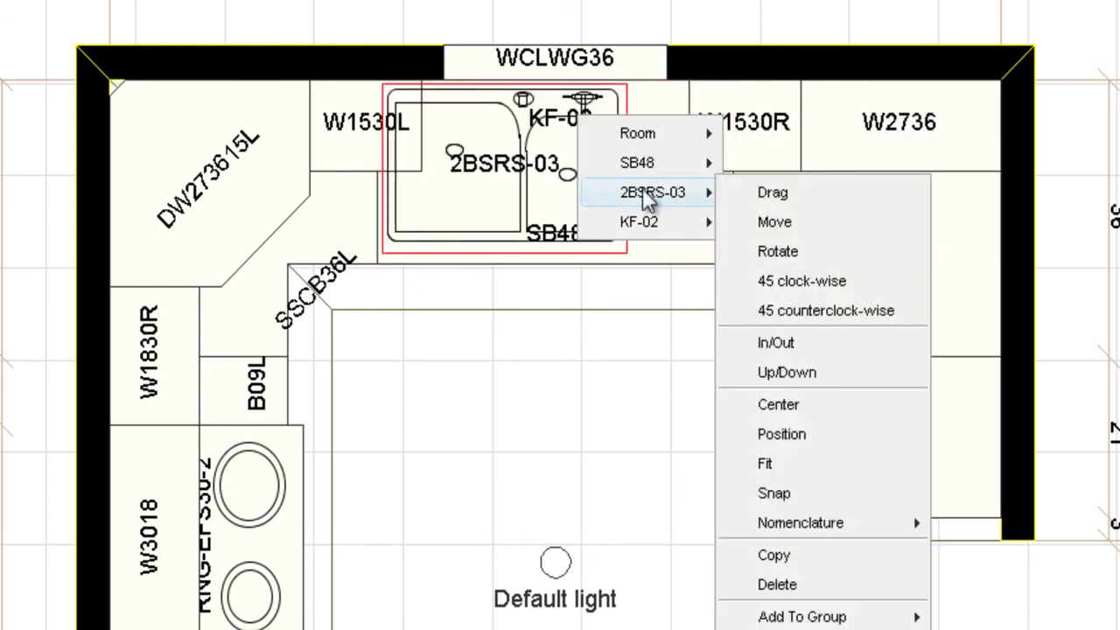
{"action": "mouse_move", "coordinate": [645, 225]}
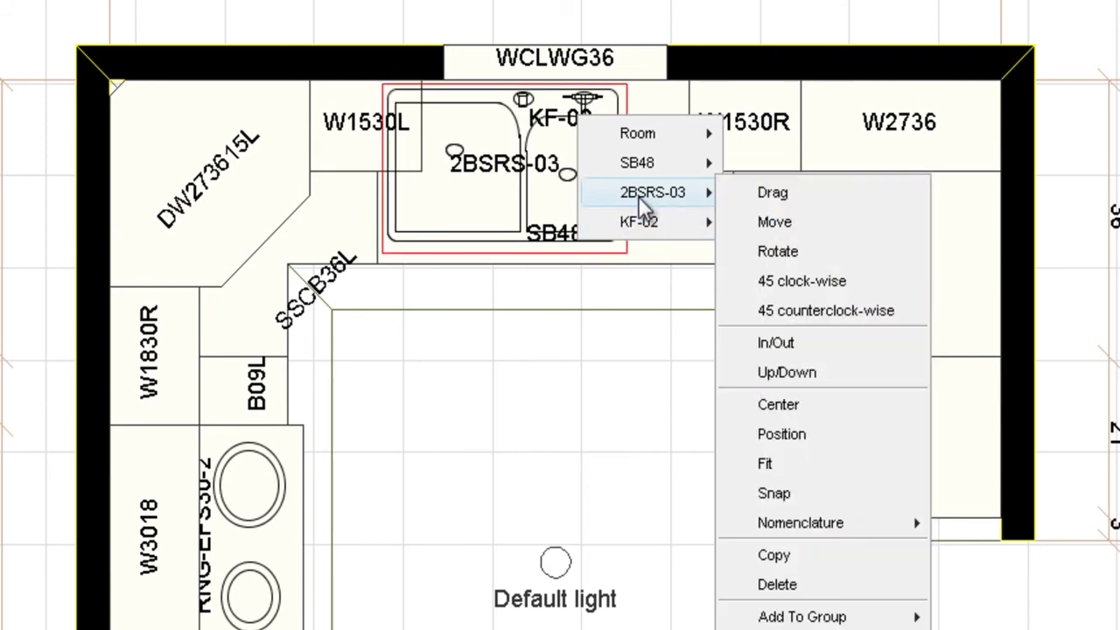
{"action": "mouse_move", "coordinate": [645, 207]}
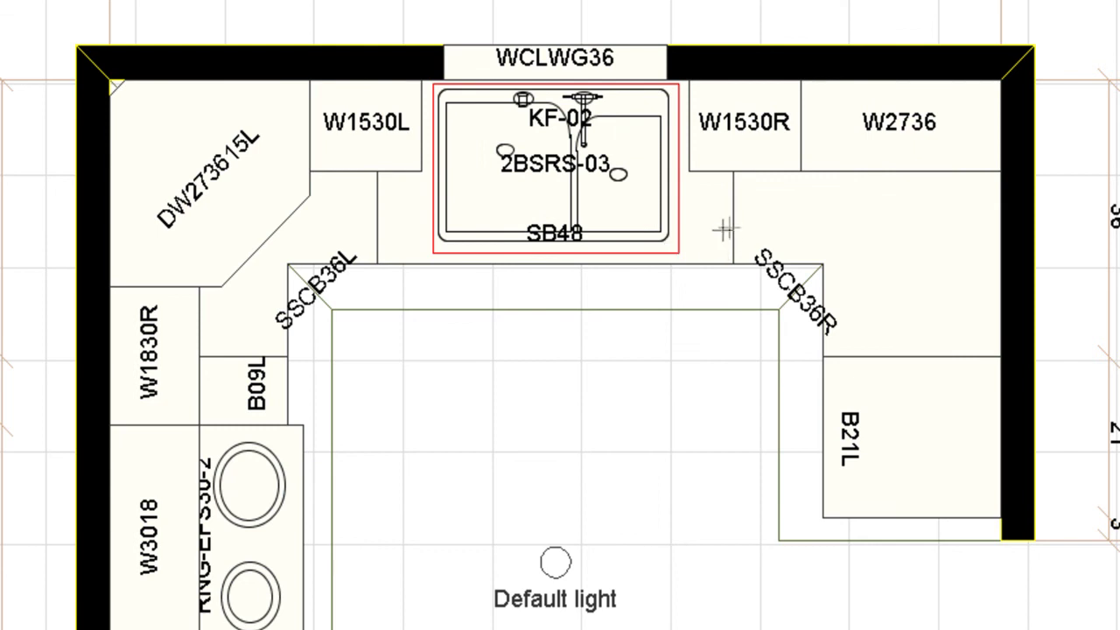
Step: Center the KF-02 faucet on the 2BSRS-03 sink
{"action": "left_click", "coordinate": [667, 346]}
{"action": "right_click", "coordinate": [574, 134]}
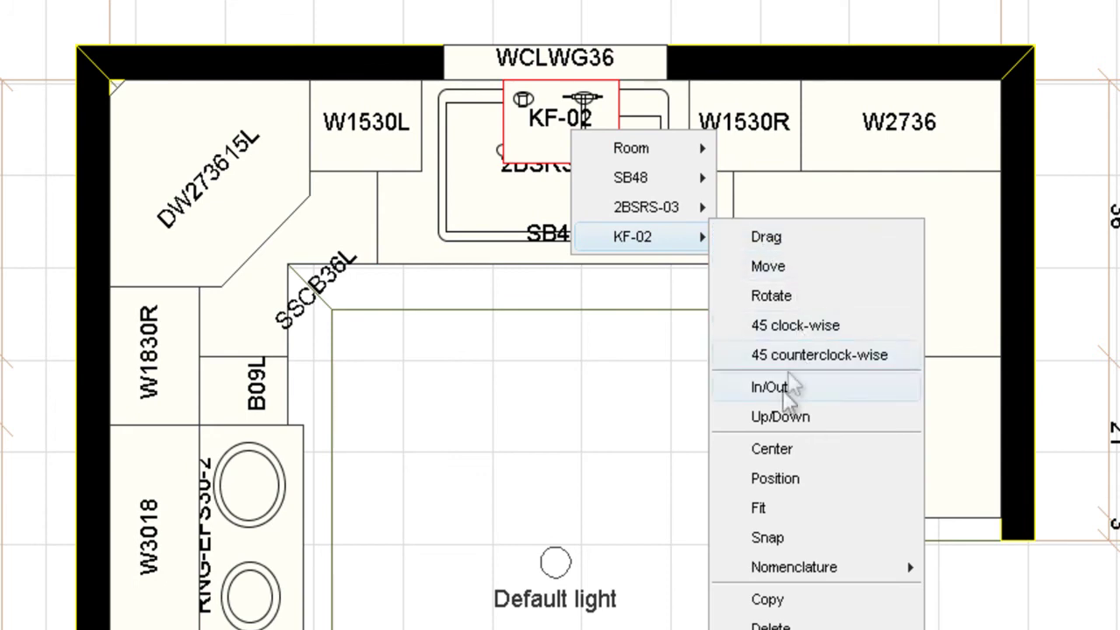
{"action": "left_click", "coordinate": [774, 448]}
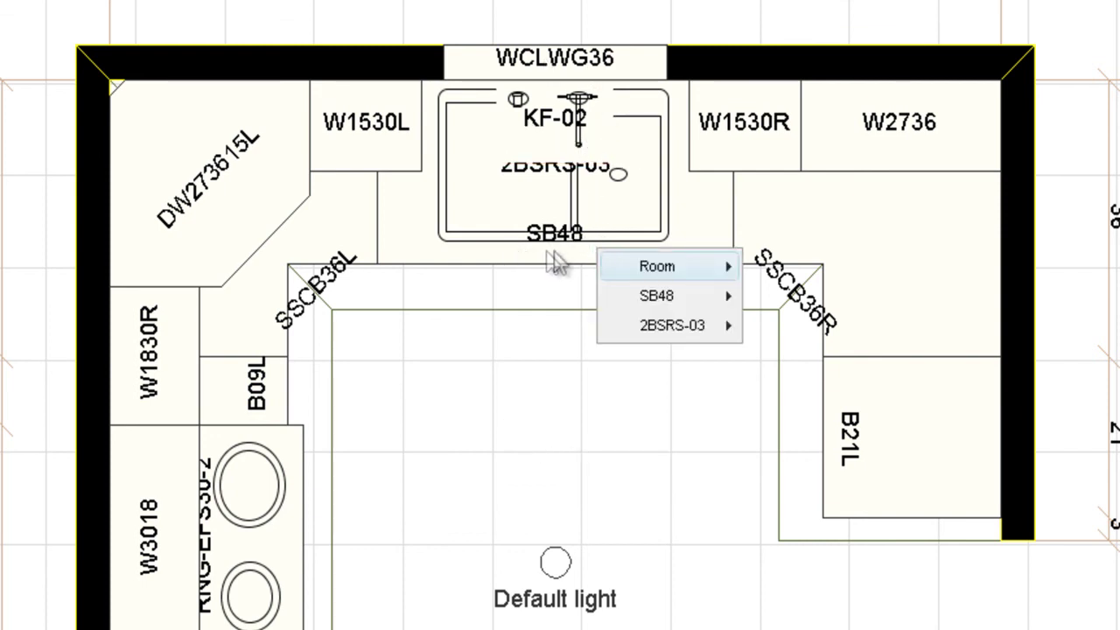
Step: Relocate the SB48 nomenclature label from over the sink to the sink base's front edge
{"action": "mouse_move", "coordinate": [678, 301]}
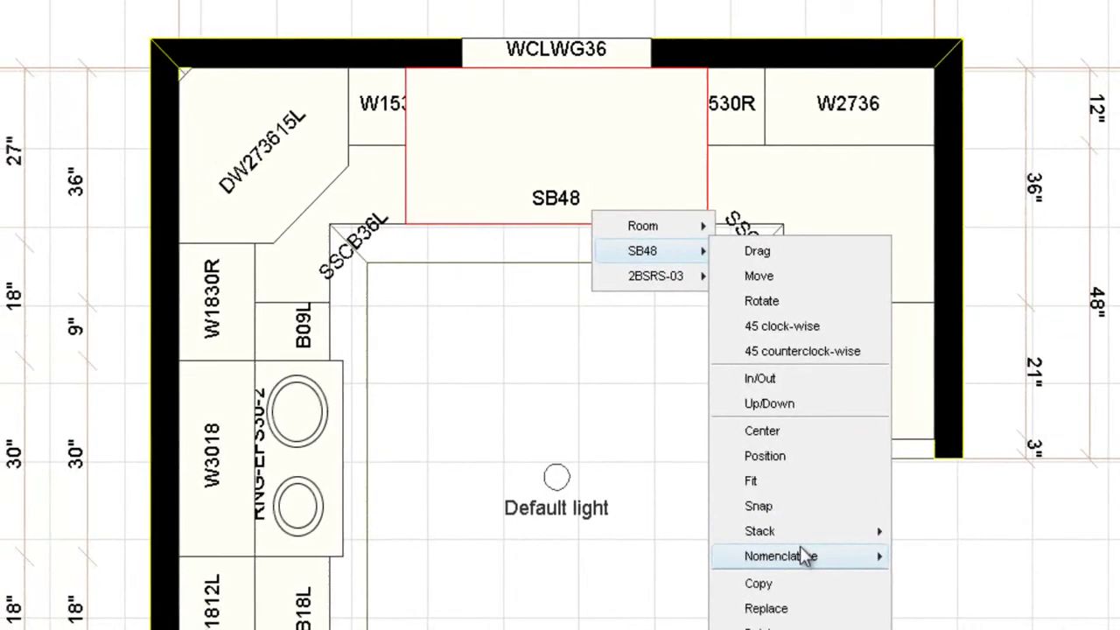
{"action": "mouse_move", "coordinate": [875, 556]}
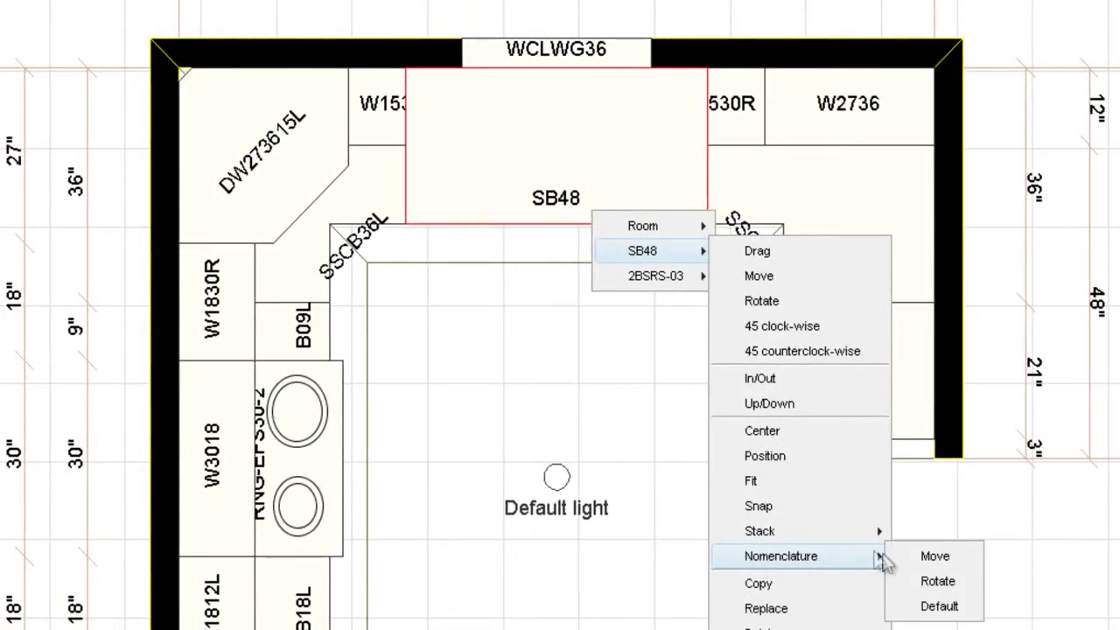
{"action": "left_click", "coordinate": [932, 558]}
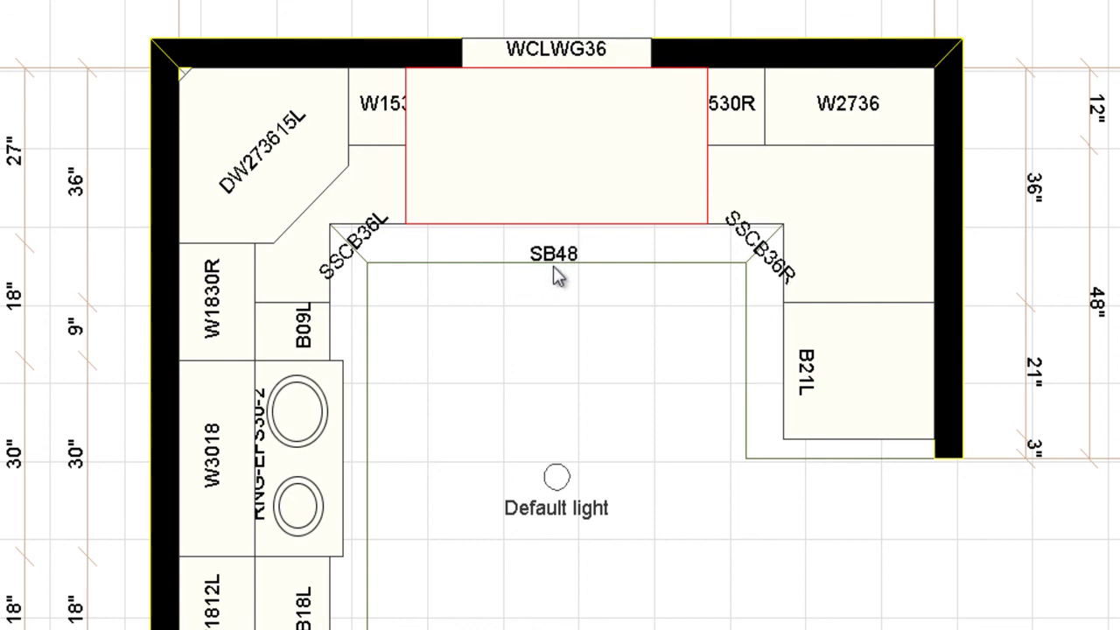
{"action": "left_click", "coordinate": [553, 265]}
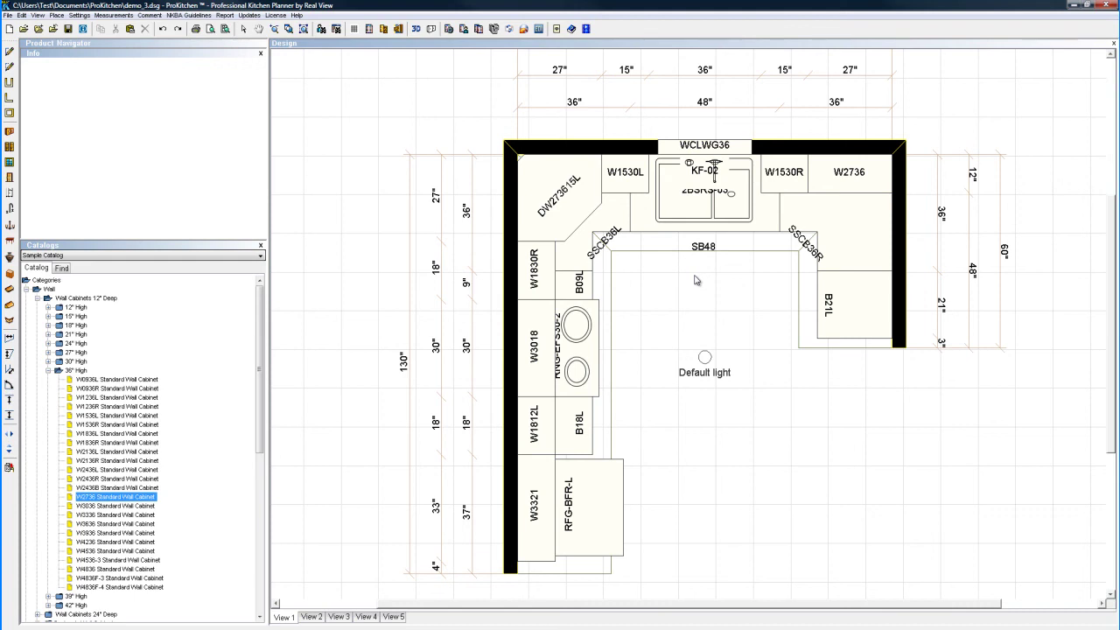
Step: Show the W3321 wall cabinet's attributes: 33" width, 21" height, 2 wall doors
{"action": "right_click", "coordinate": [545, 492]}
{"action": "mouse_move", "coordinate": [586, 511]}
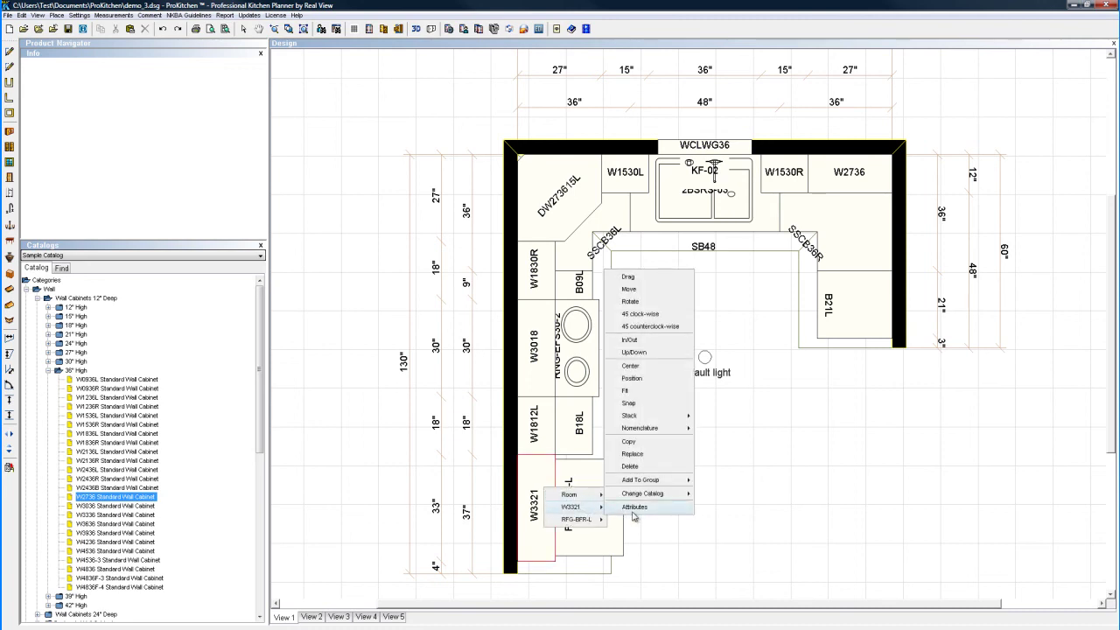
{"action": "left_click", "coordinate": [635, 507]}
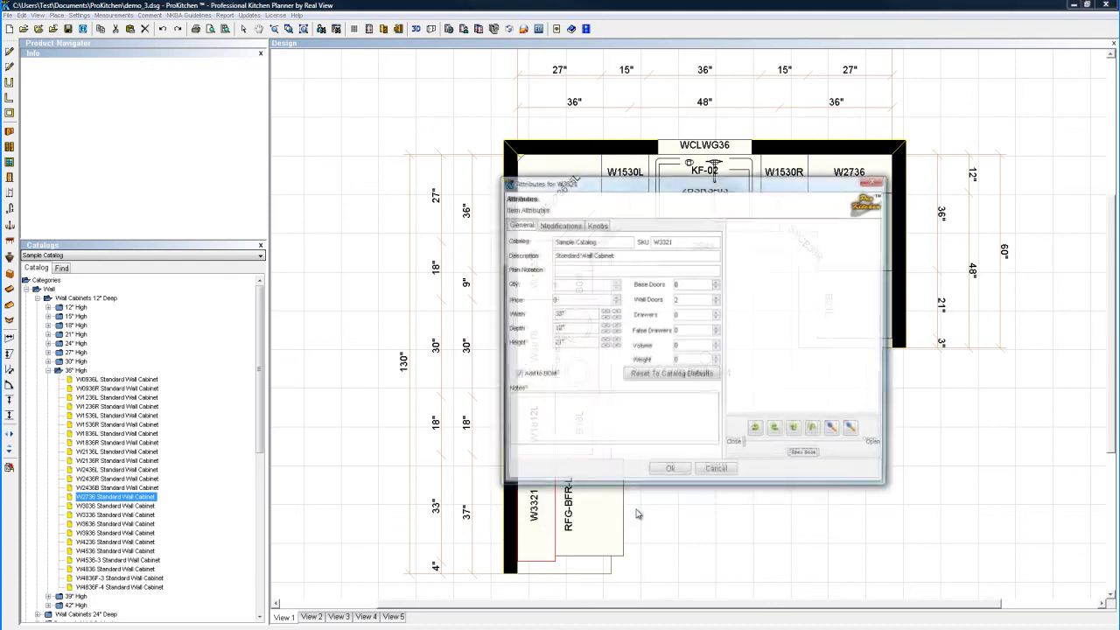